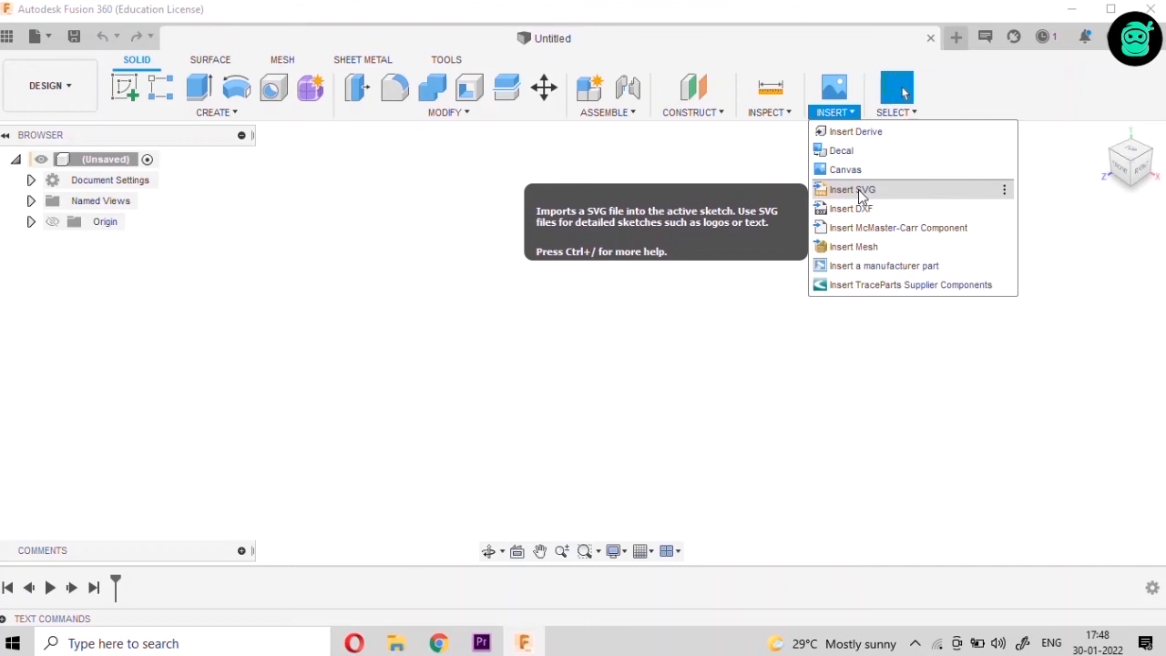
Start a new sketch on the horizontal XZ plane, viewed straight from the top
{"action": "left_click", "coordinate": [544, 395]}
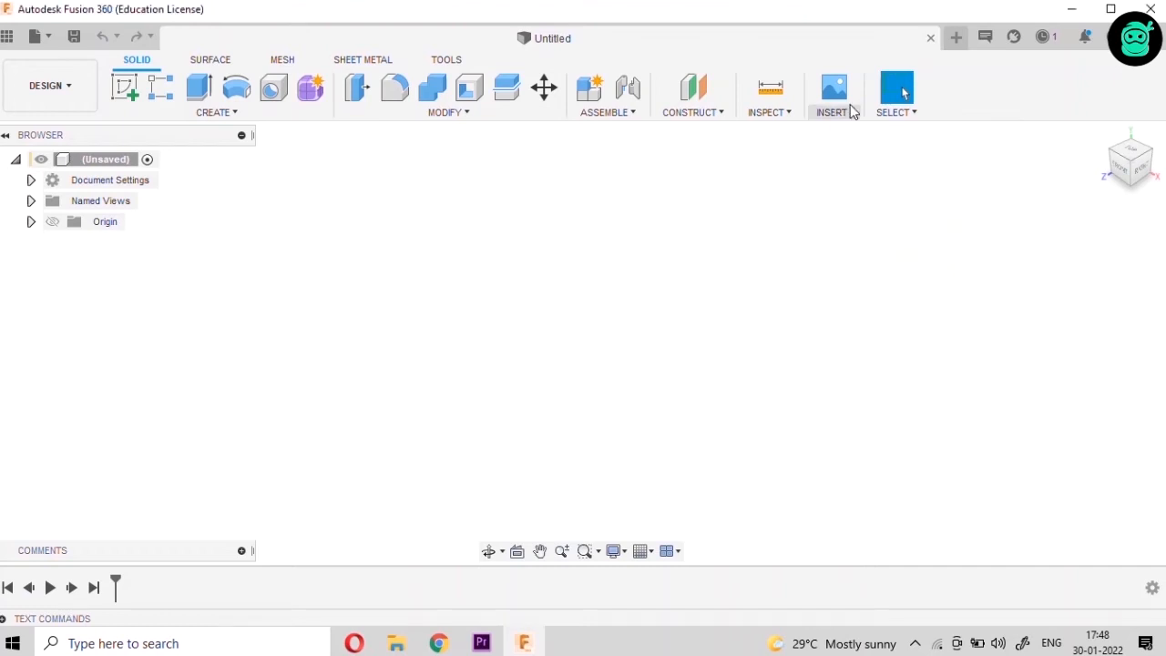
{"action": "left_click", "coordinate": [126, 91]}
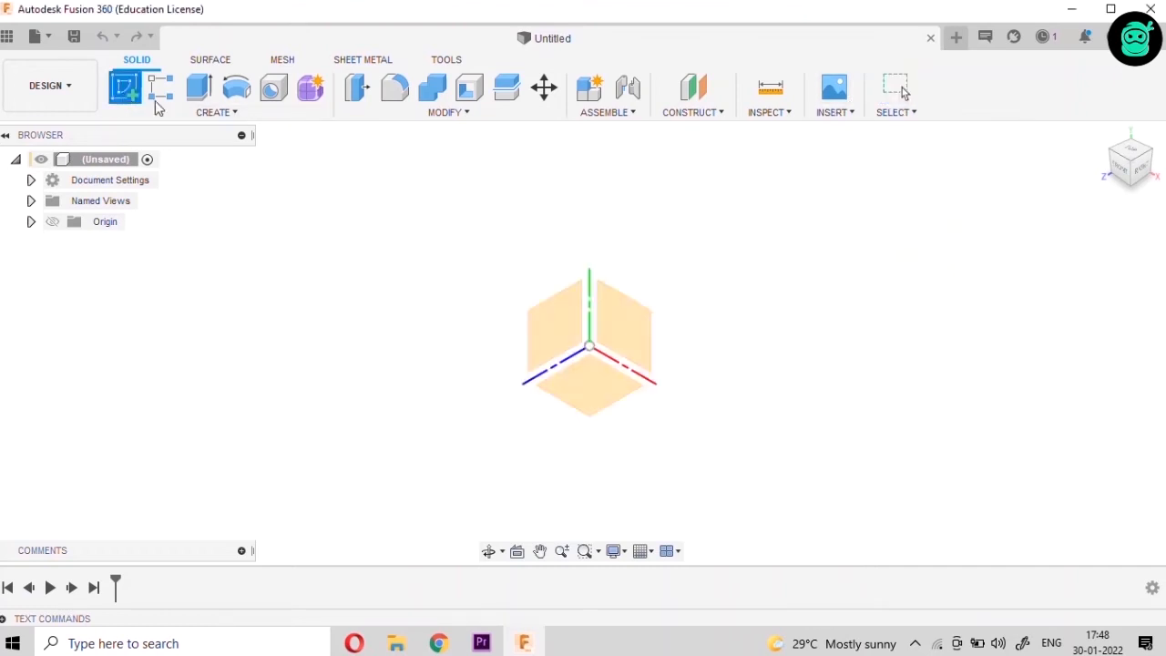
{"action": "left_click", "coordinate": [603, 398]}
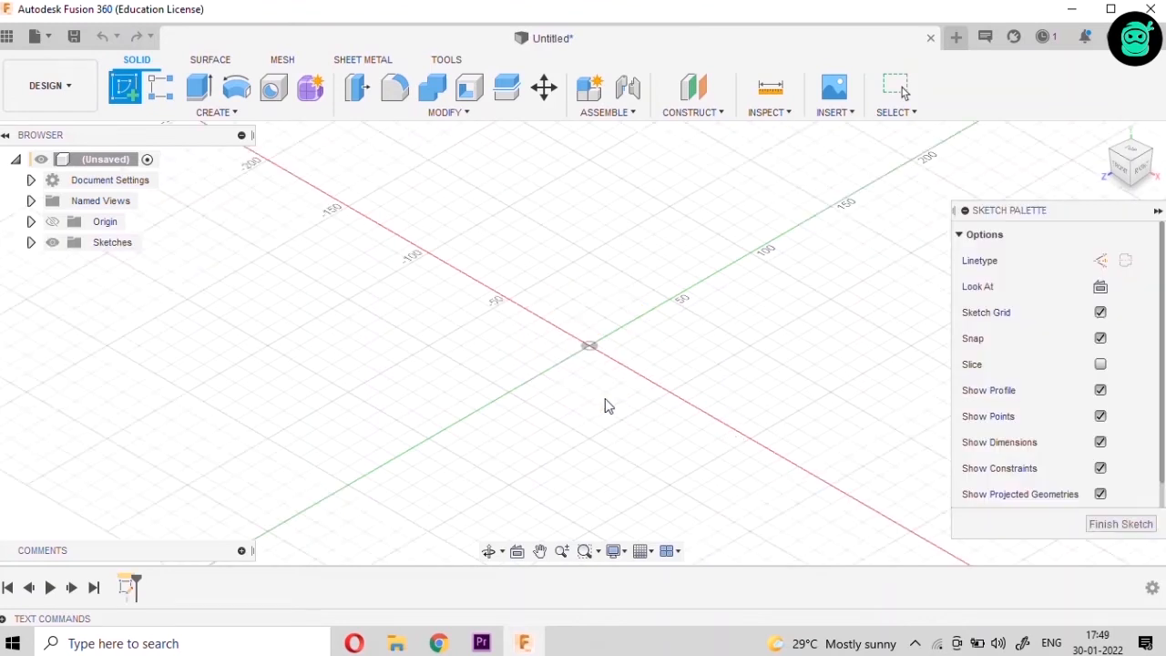
{"action": "left_click", "coordinate": [1131, 155]}
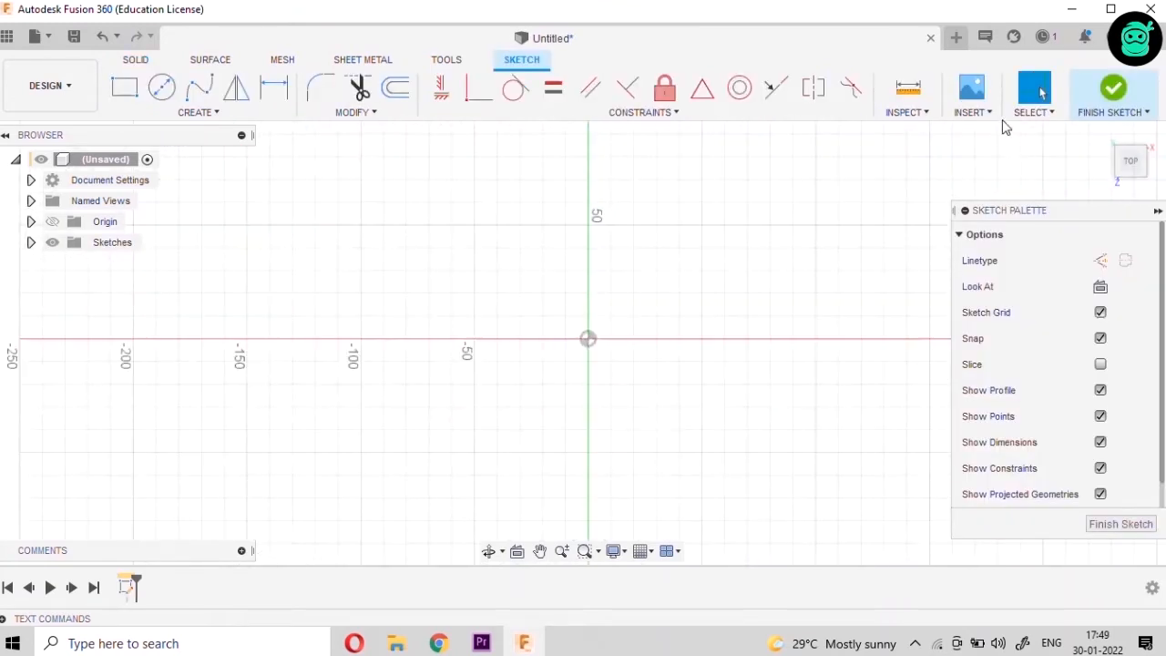
Insert the knife reference image from the computer as a canvas on the XZ plane
{"action": "left_click", "coordinate": [973, 110]}
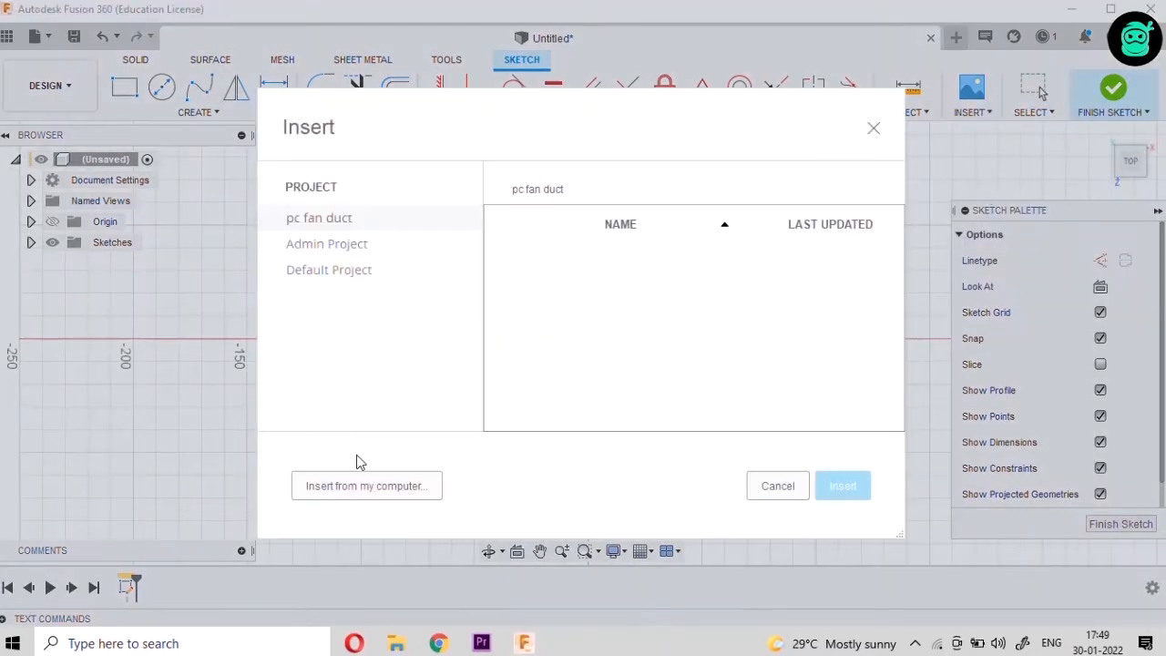
{"action": "left_click", "coordinate": [356, 483]}
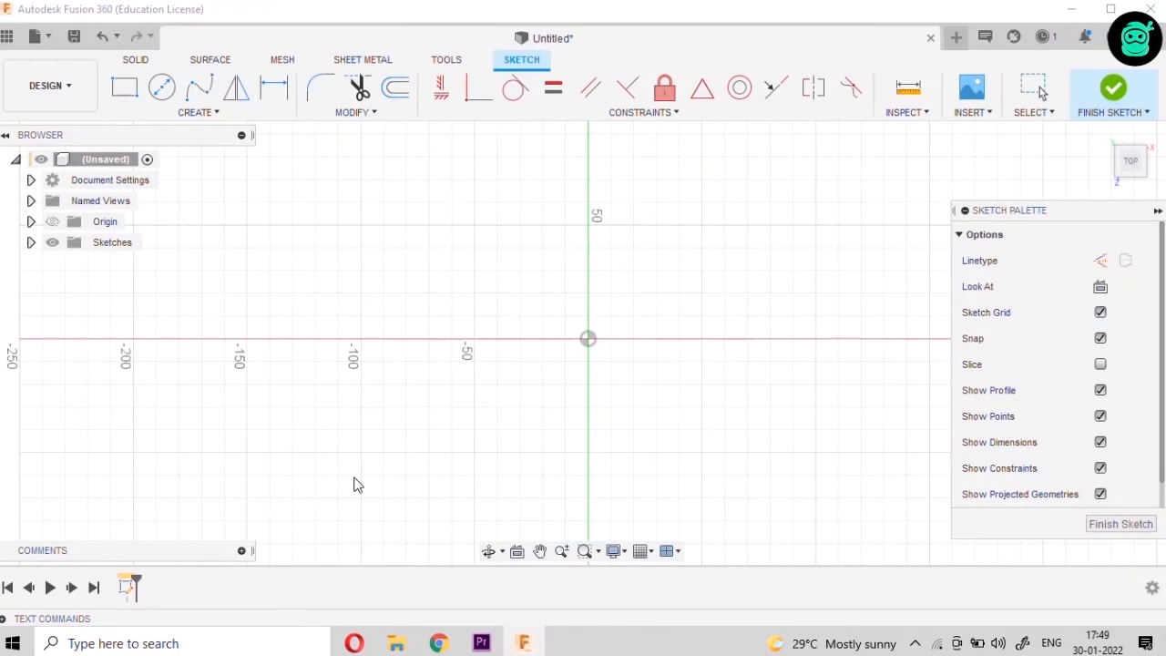
{"action": "left_click", "coordinate": [434, 410]}
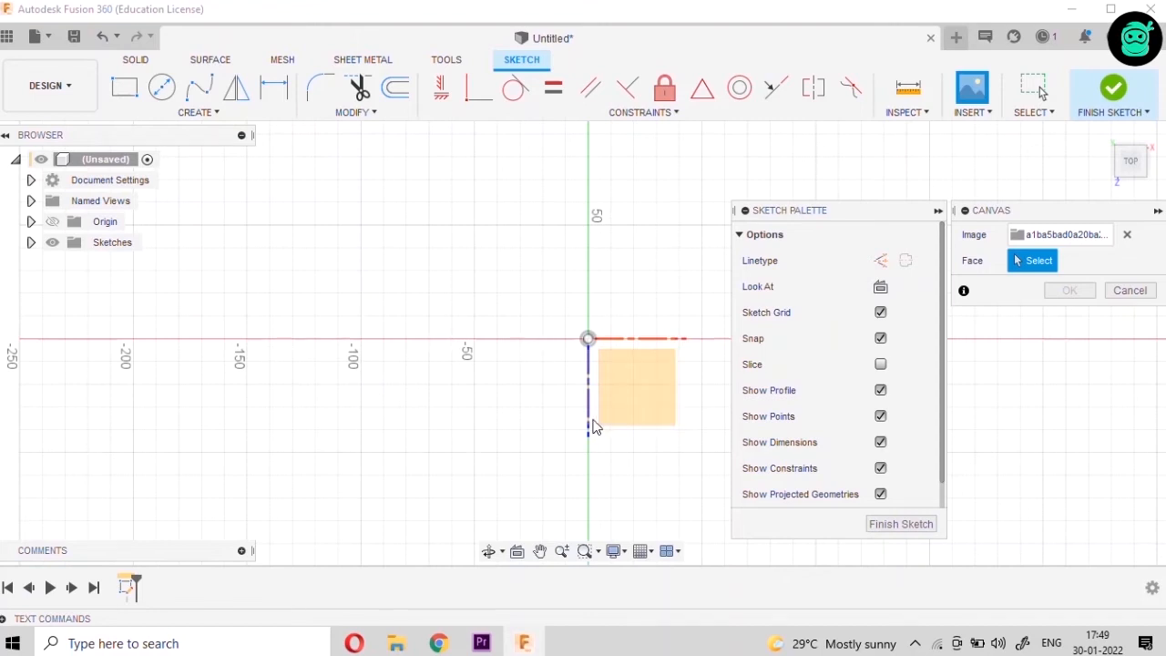
{"action": "scroll", "coordinate": [306, 373], "scroll_direction": "down", "scroll_amount": 3}
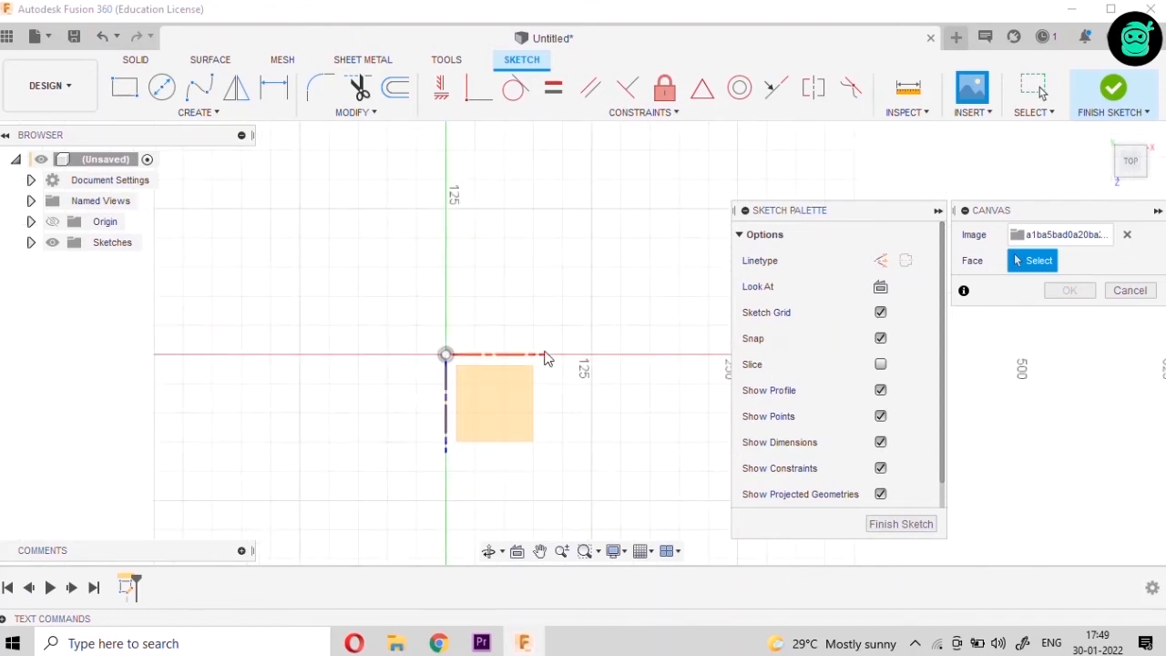
{"action": "left_click", "coordinate": [482, 383]}
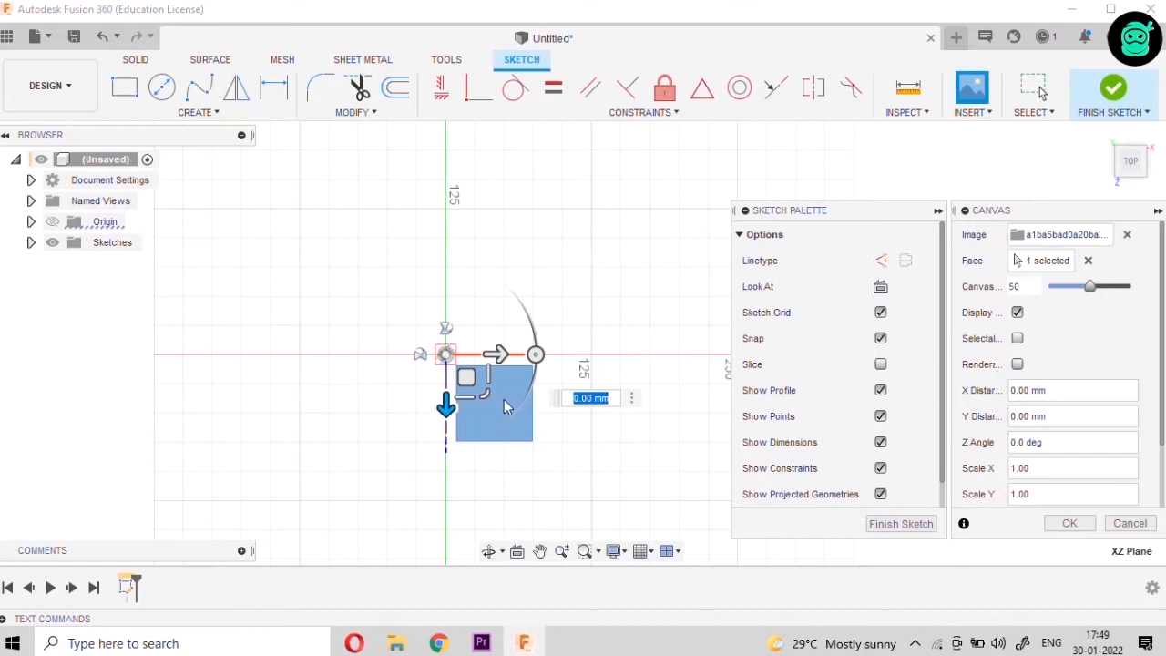
Rotate the canvas image by 125 degrees so the knife blades run roughly horizontally
{"action": "scroll", "coordinate": [464, 372], "scroll_direction": "up", "scroll_amount": 2}
{"action": "left_click_drag", "start_coordinate": [476, 388], "coordinate": [697, 591]}
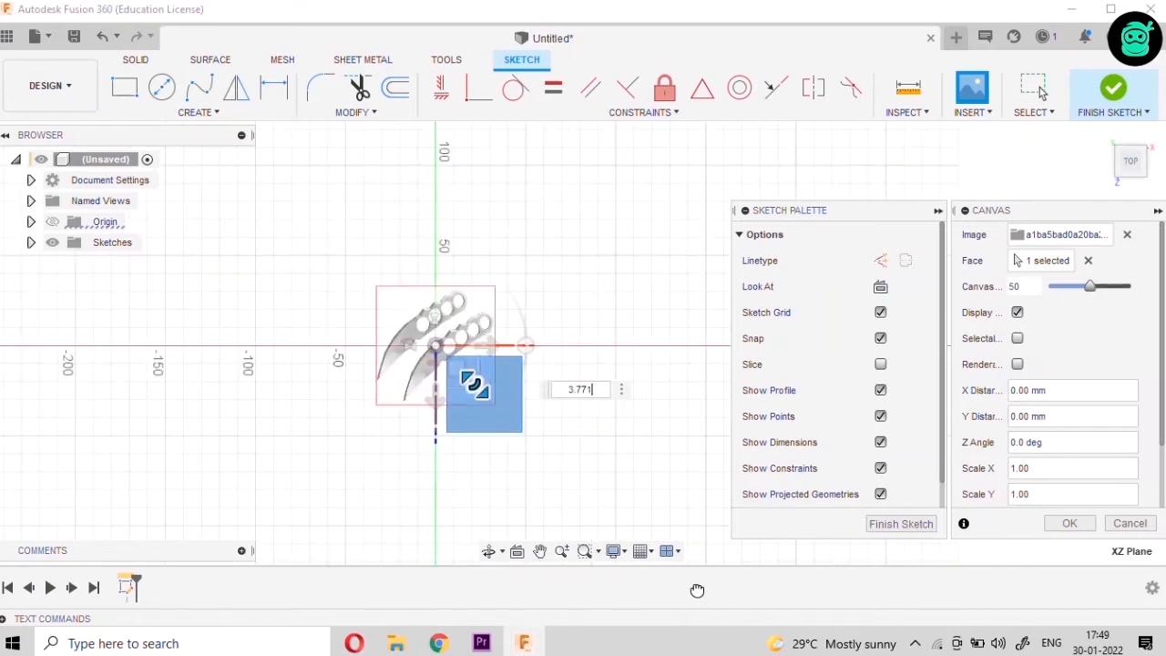
{"action": "left_click_drag", "start_coordinate": [481, 276], "coordinate": [404, 307]}
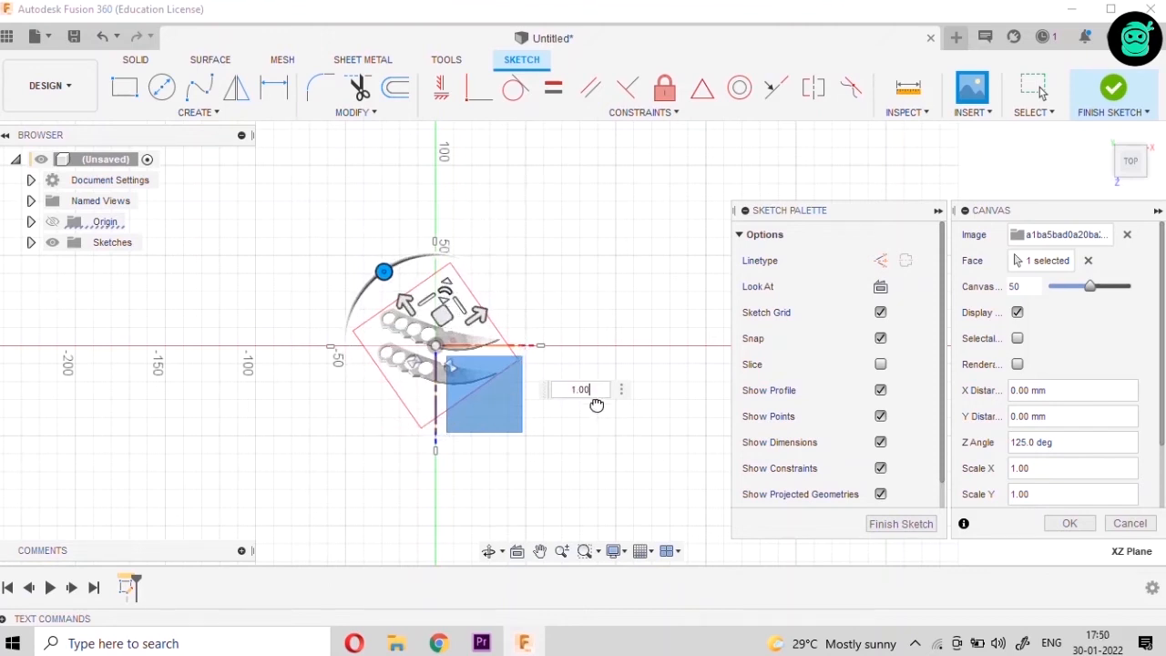
Scale the enlarged canvas down uniformly by a factor of about 0.29 and finish the sketch
{"action": "scroll", "coordinate": [383, 347], "scroll_direction": "up", "scroll_amount": 2}
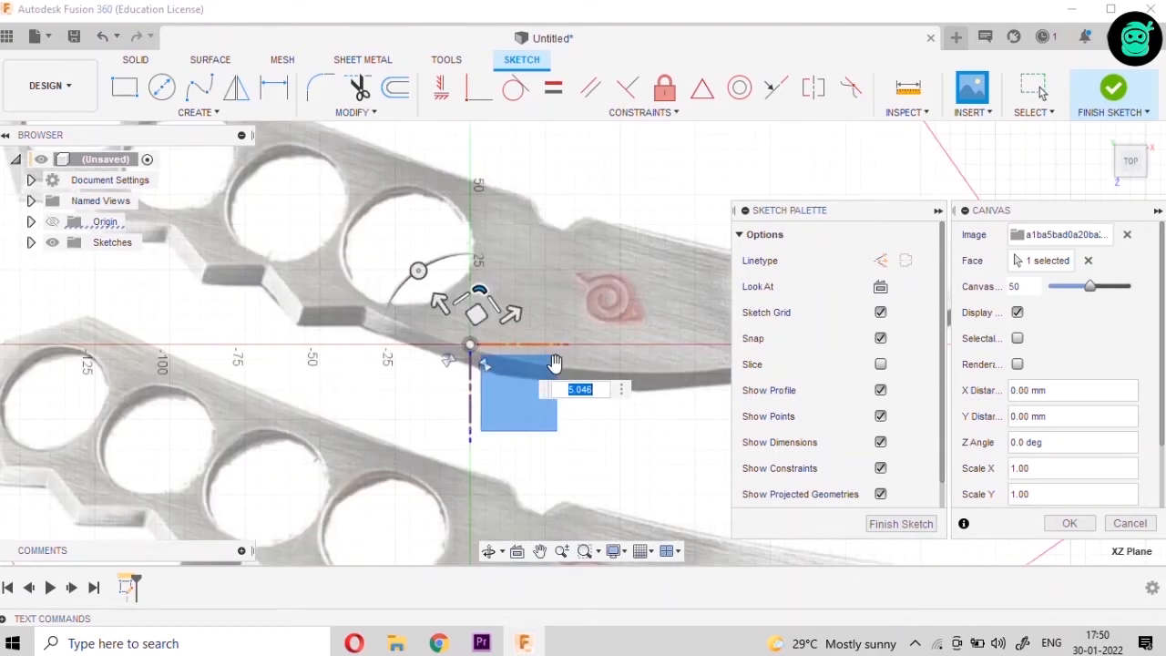
{"action": "scroll", "coordinate": [510, 373], "scroll_direction": "down", "scroll_amount": 6}
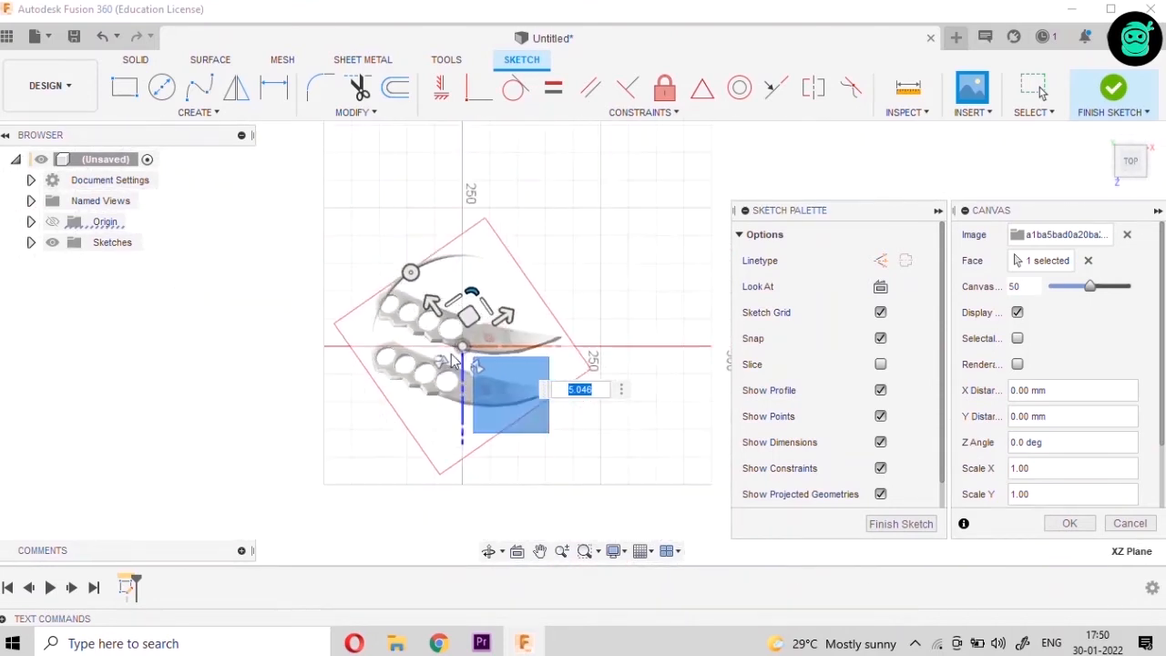
{"action": "scroll", "coordinate": [448, 397], "scroll_direction": "up", "scroll_amount": 2}
{"action": "left_click_drag", "start_coordinate": [427, 209], "coordinate": [481, 271]}
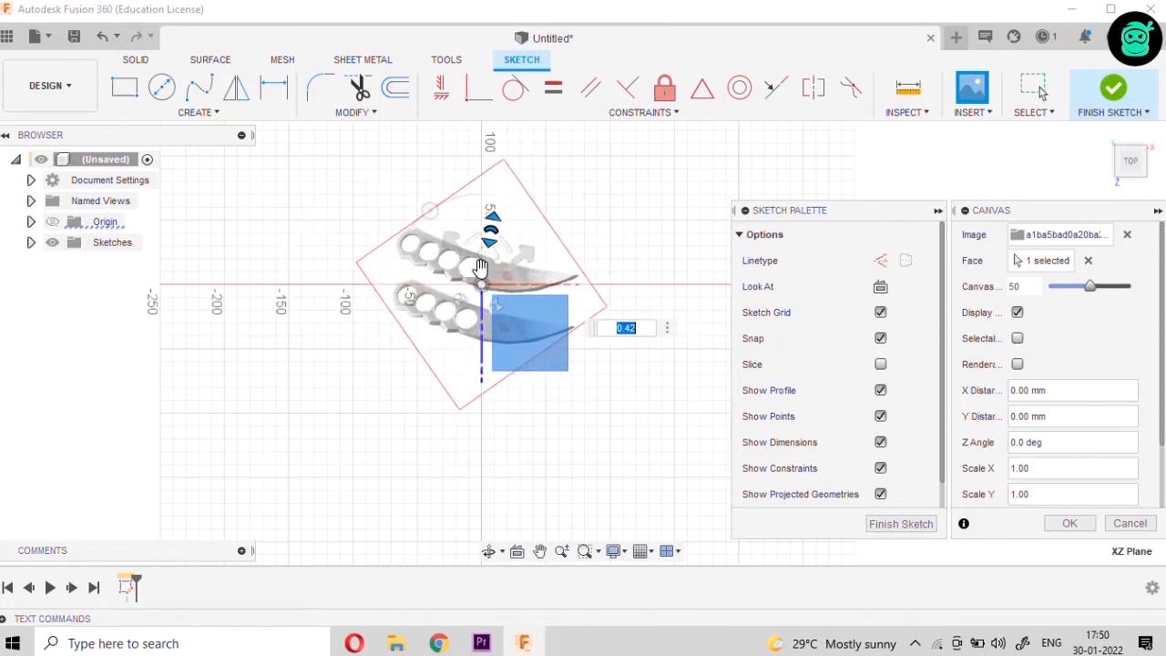
{"action": "scroll", "coordinate": [480, 266], "scroll_direction": "up", "scroll_amount": 5}
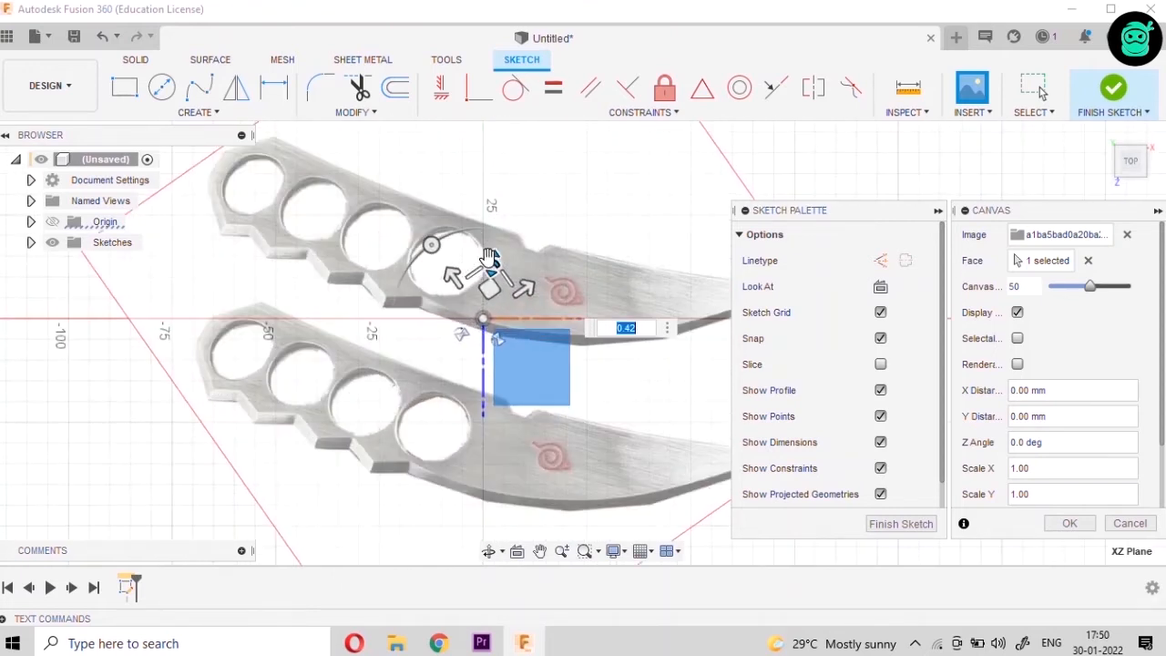
{"action": "left_click_drag", "start_coordinate": [489, 257], "coordinate": [492, 271]}
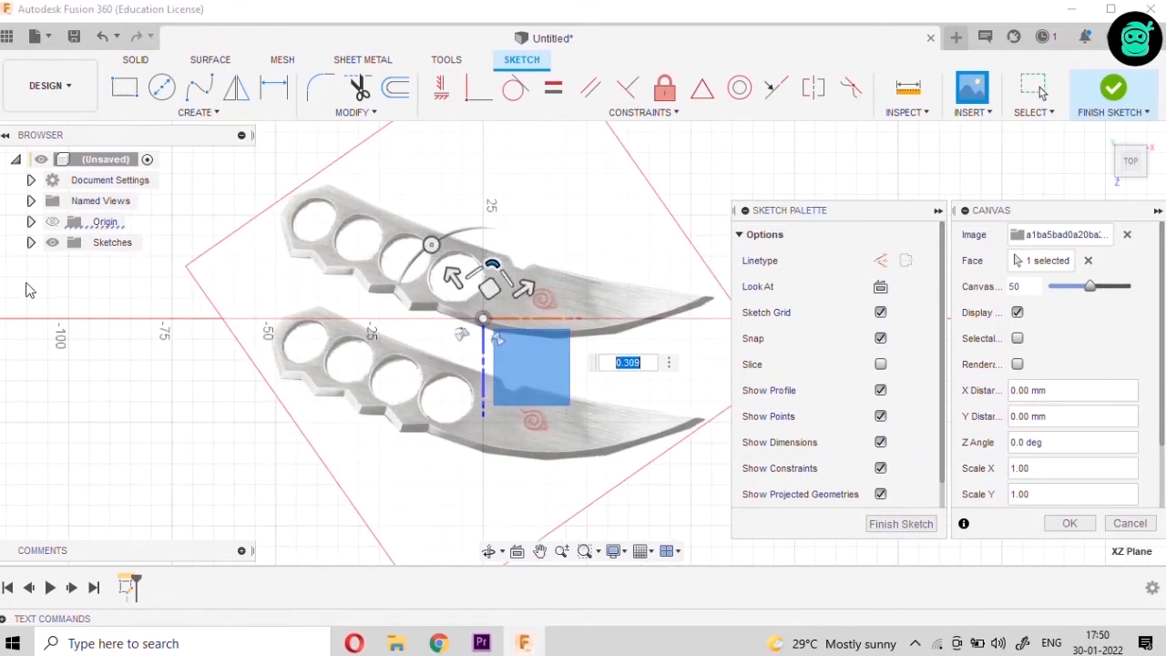
{"action": "scroll", "coordinate": [28, 286], "scroll_direction": "down", "scroll_amount": 2}
{"action": "scroll", "coordinate": [217, 327], "scroll_direction": "down", "scroll_amount": 3}
{"action": "scroll", "coordinate": [239, 339], "scroll_direction": "up", "scroll_amount": 2}
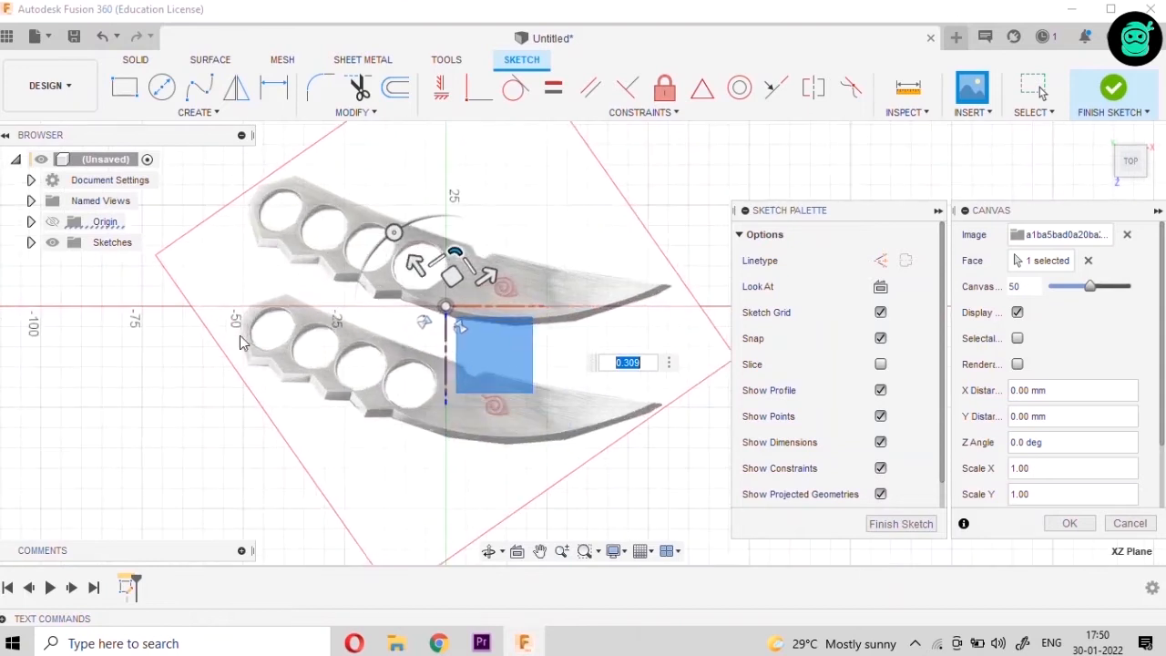
{"action": "mouse_move", "coordinate": [456, 255]}
{"action": "left_mouse_down"}
{"action": "mouse_move", "coordinate": [452, 270]}
{"action": "mouse_move", "coordinate": [454, 253]}
{"action": "left_mouse_up"}
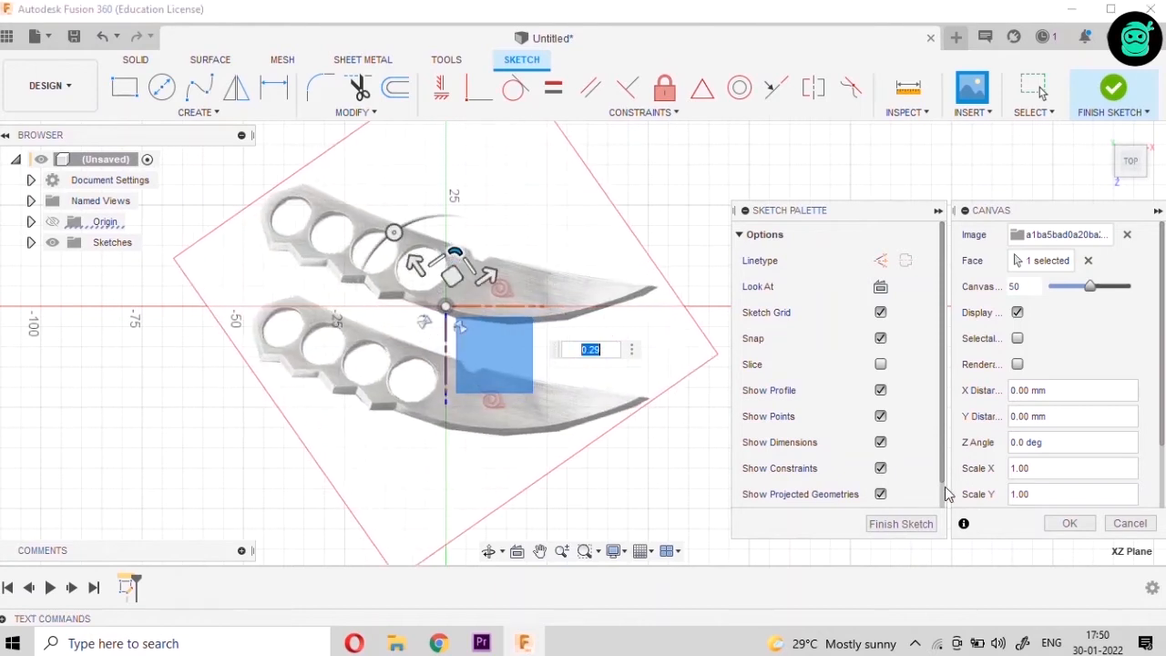
{"action": "left_click", "coordinate": [899, 522]}
Start a second sketch on the horizontal XZ plane over the knife canvas
{"action": "scroll", "coordinate": [778, 398], "scroll_direction": "down", "scroll_amount": 2}
{"action": "scroll", "coordinate": [597, 372], "scroll_direction": "up", "scroll_amount": 3}
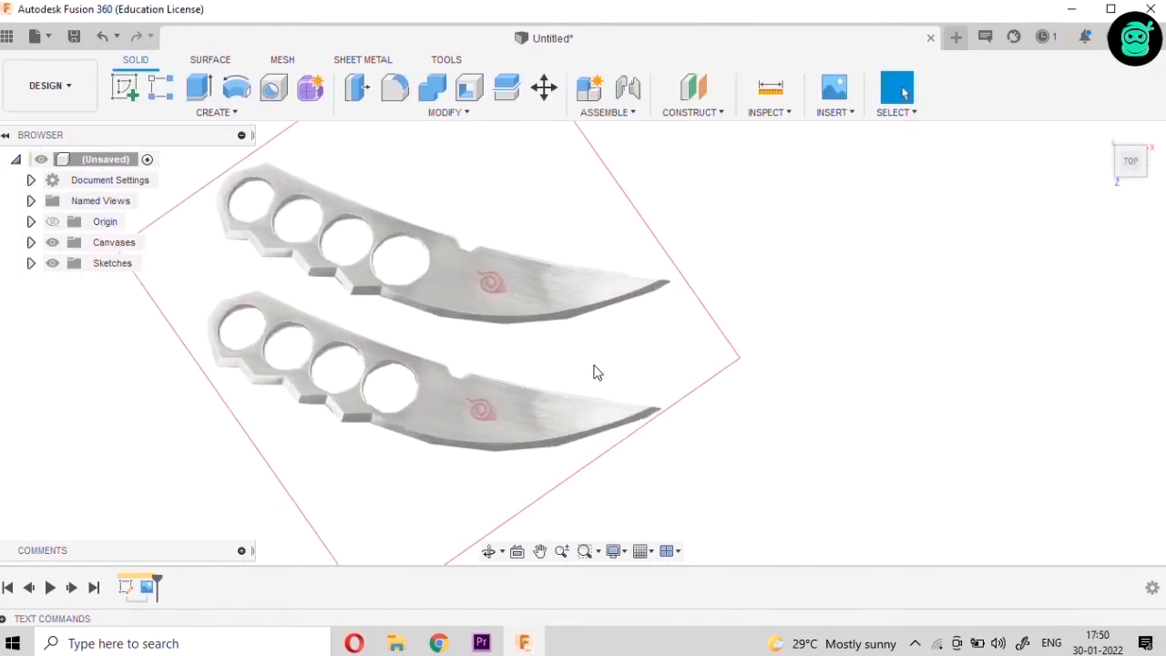
{"action": "scroll", "coordinate": [620, 410], "scroll_direction": "down", "scroll_amount": 2}
{"action": "scroll", "coordinate": [511, 368], "scroll_direction": "up", "scroll_amount": 2}
{"action": "scroll", "coordinate": [419, 265], "scroll_direction": "up", "scroll_amount": 2}
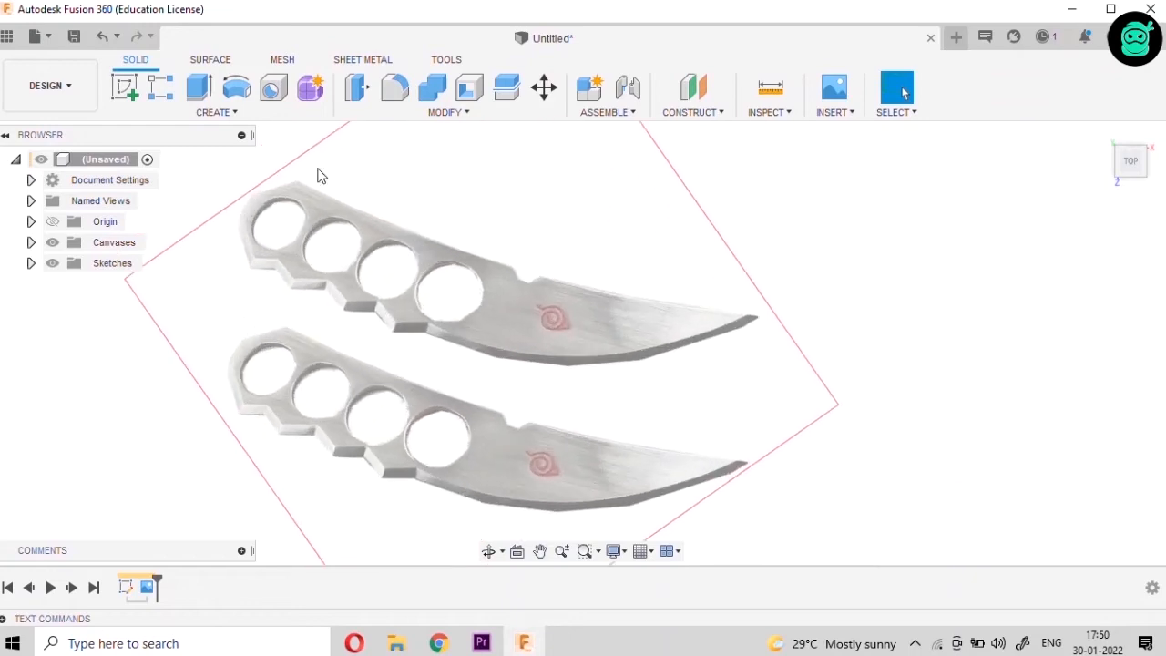
{"action": "left_click", "coordinate": [131, 103]}
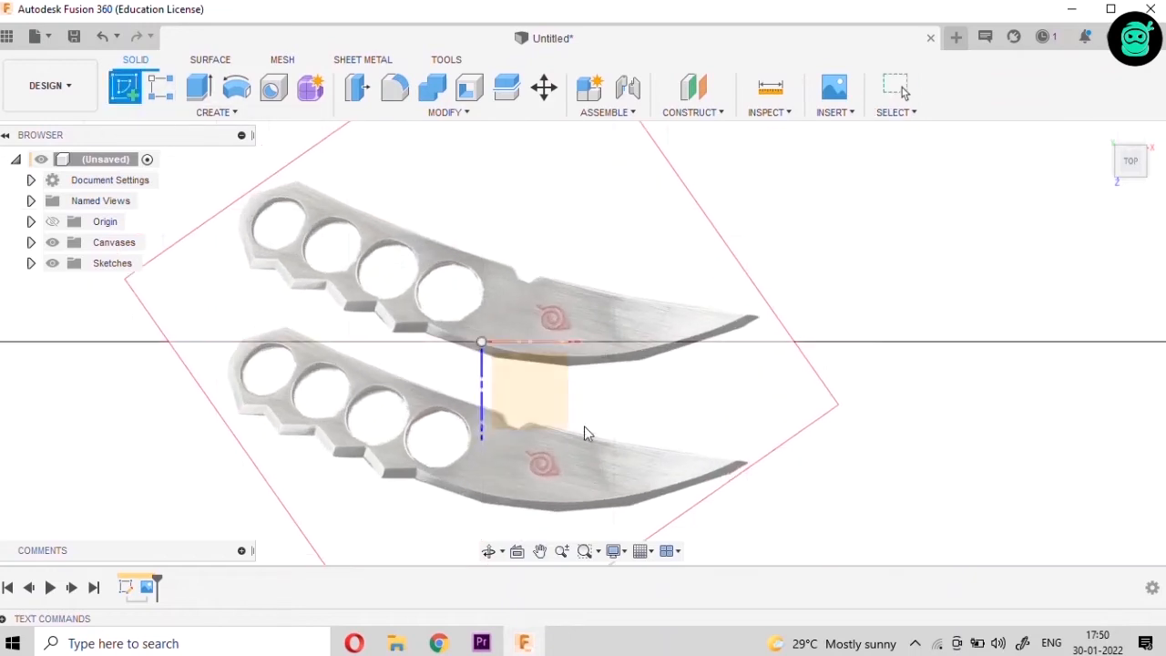
{"action": "left_click", "coordinate": [554, 384]}
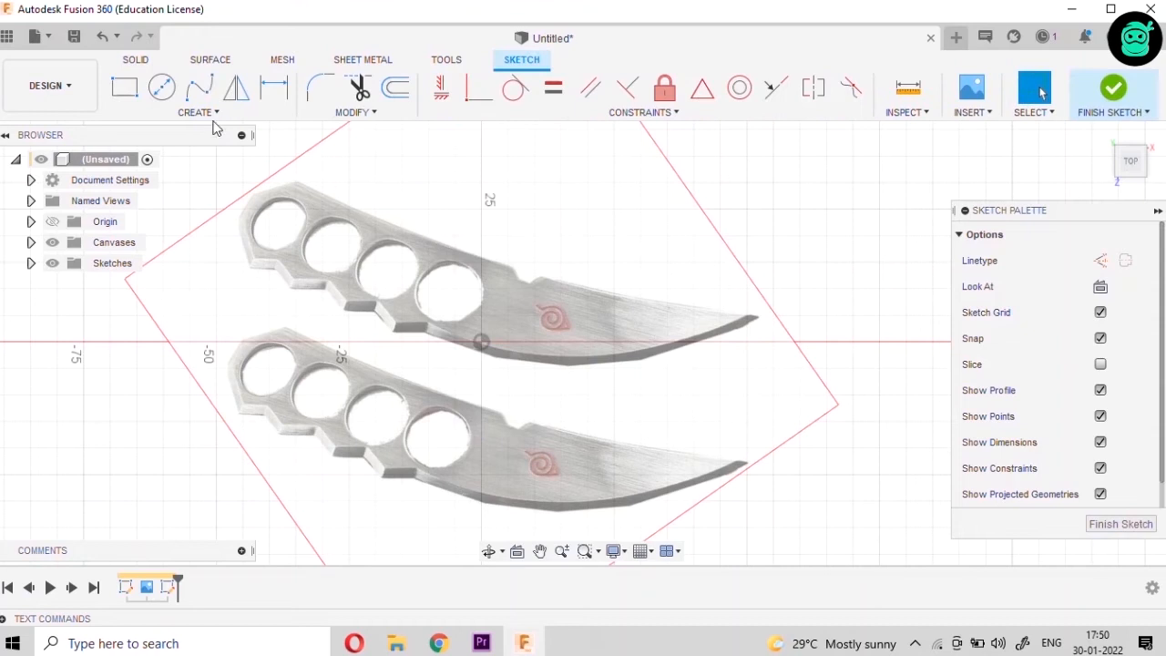
Trace the upper knife's back edge with a four-point fit point spline from the handle end to the blade tip
{"action": "left_click", "coordinate": [200, 87]}
{"action": "scroll", "coordinate": [310, 183], "scroll_direction": "up", "scroll_amount": 3}
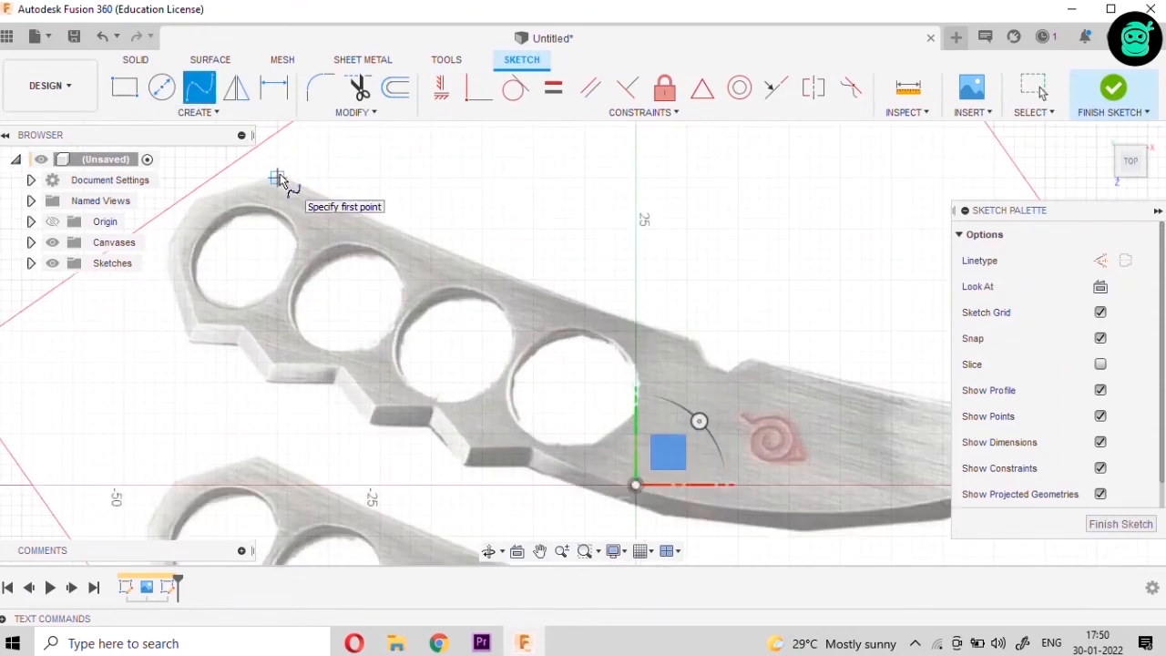
{"action": "left_click", "coordinate": [277, 177]}
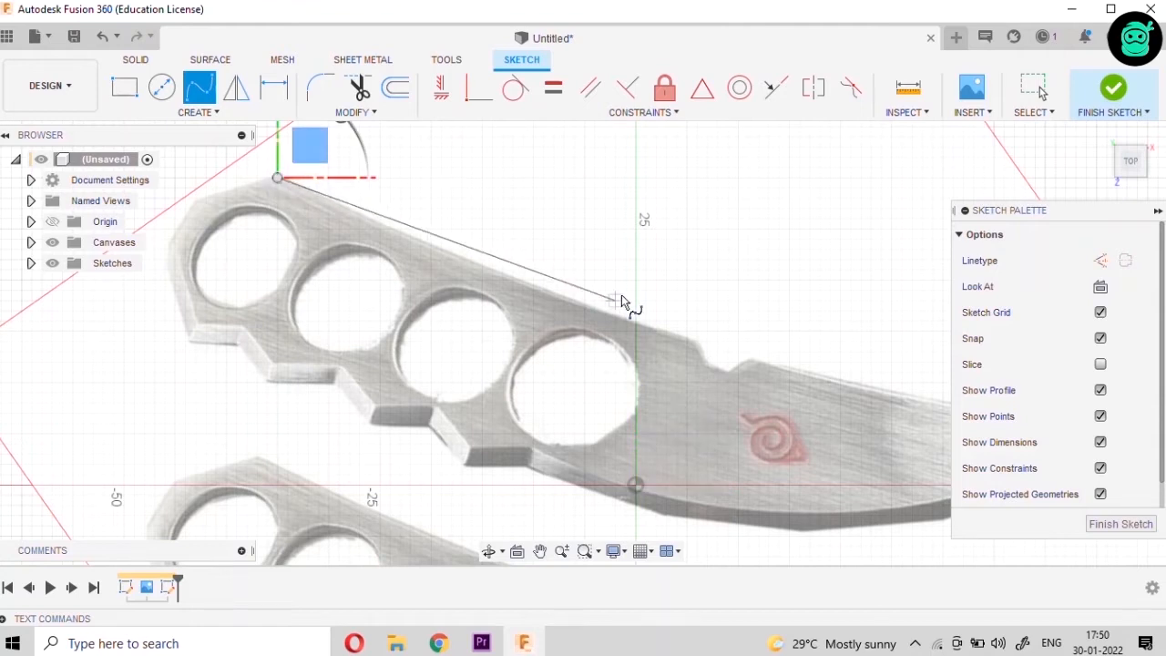
{"action": "left_click", "coordinate": [494, 269]}
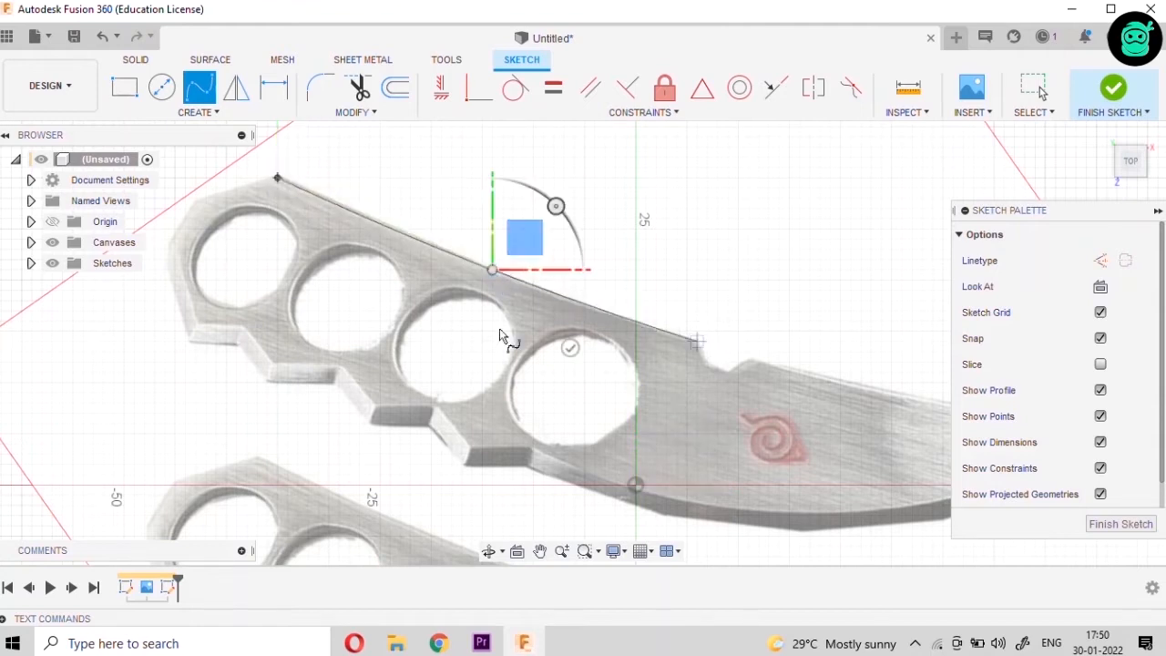
{"action": "scroll", "coordinate": [500, 328], "scroll_direction": "down", "scroll_amount": 2}
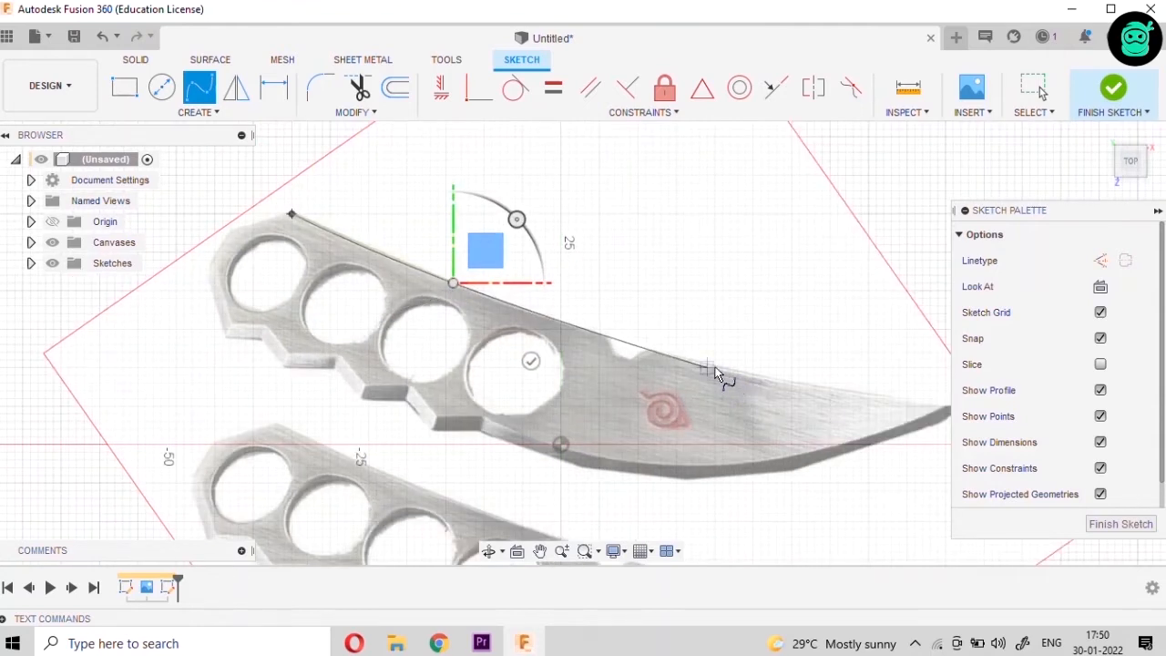
{"action": "left_click", "coordinate": [709, 367]}
{"action": "scroll", "coordinate": [712, 365], "scroll_direction": "down", "scroll_amount": 2}
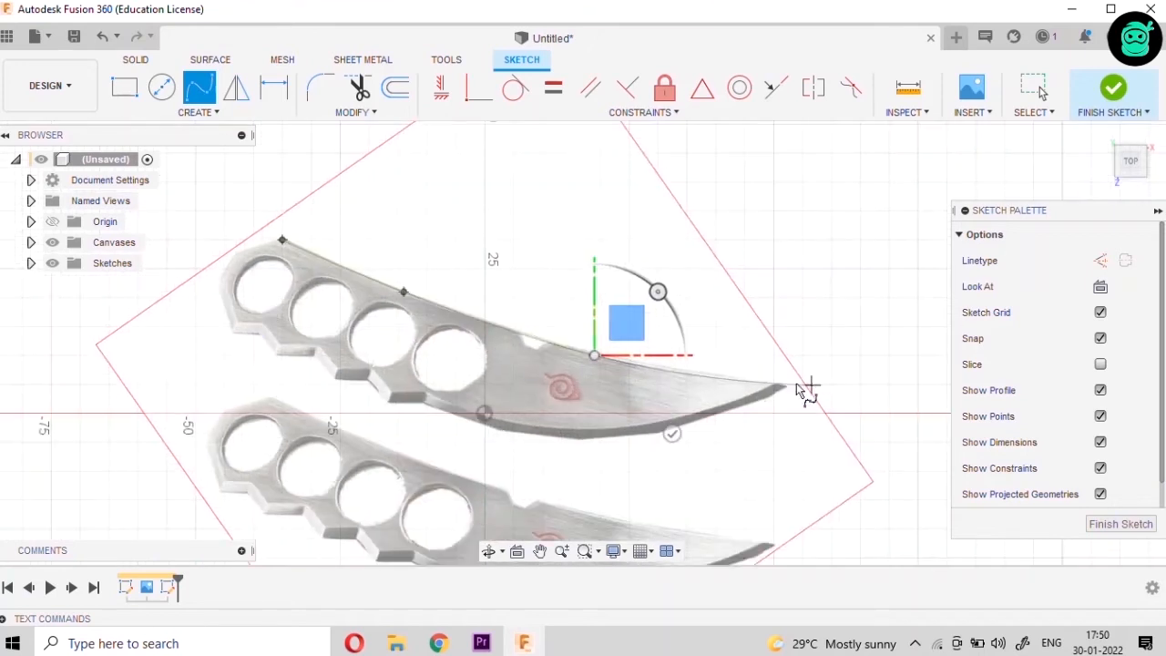
{"action": "scroll", "coordinate": [802, 390], "scroll_direction": "up", "scroll_amount": 2}
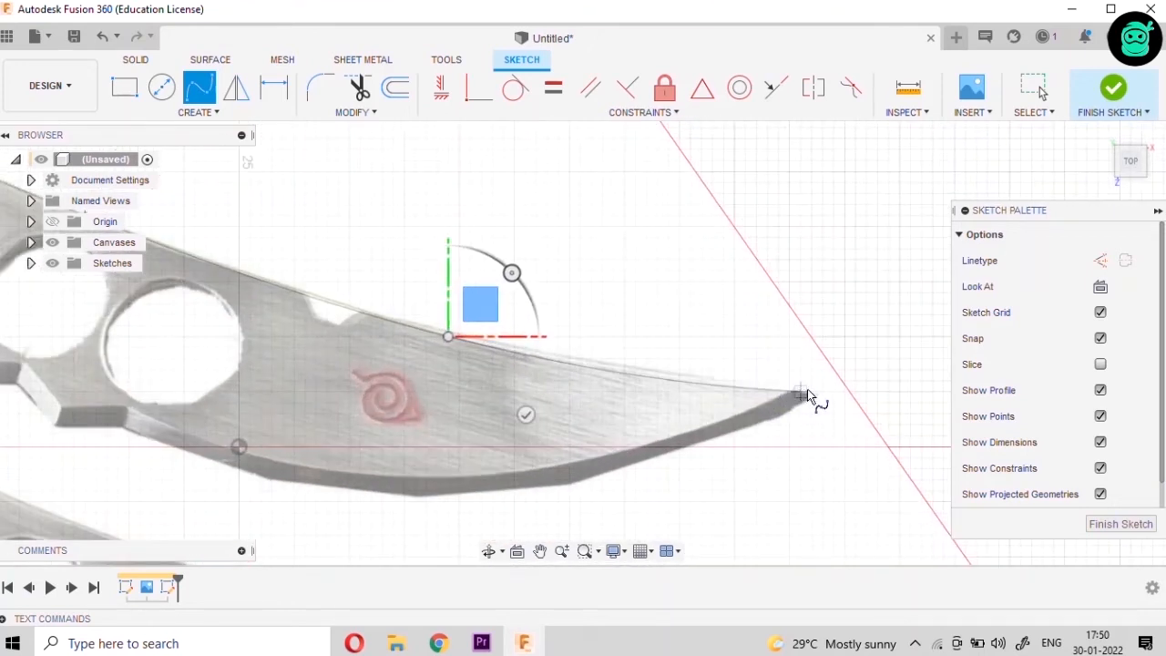
{"action": "left_click", "coordinate": [810, 391]}
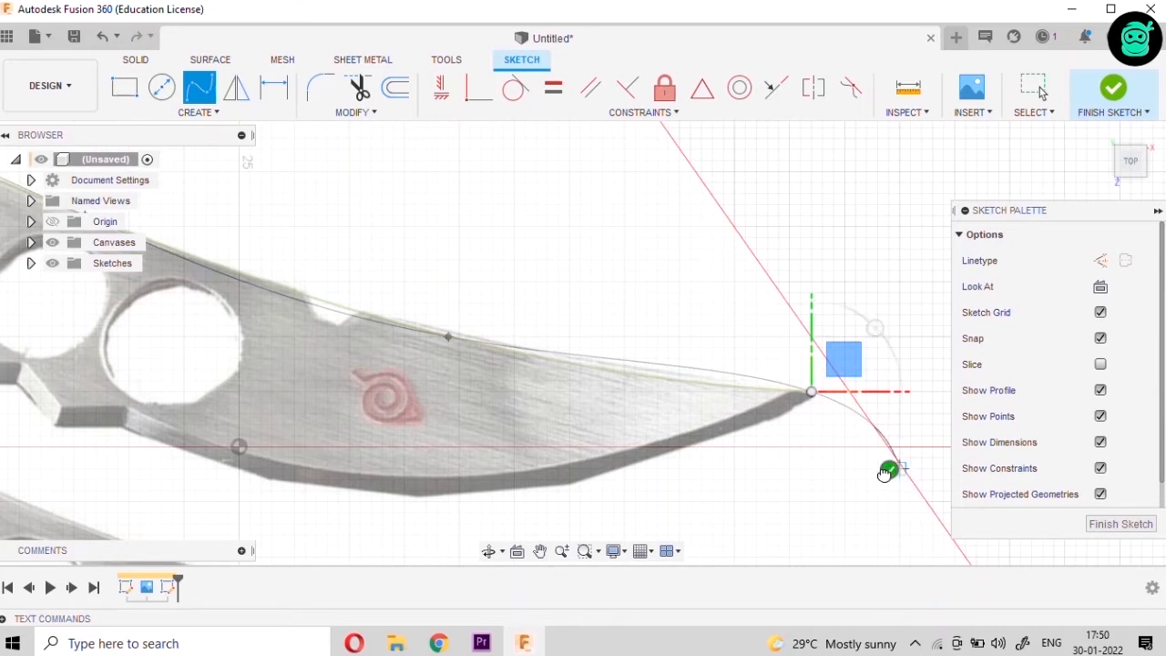
{"action": "left_click", "coordinate": [889, 470]}
Trace the upper knife's lower cutting edge with a five-point fit point spline from the last grip step to the blade tip
{"action": "scroll", "coordinate": [772, 341], "scroll_direction": "down", "scroll_amount": 1}
{"action": "scroll", "coordinate": [771, 346], "scroll_direction": "down", "scroll_amount": 3}
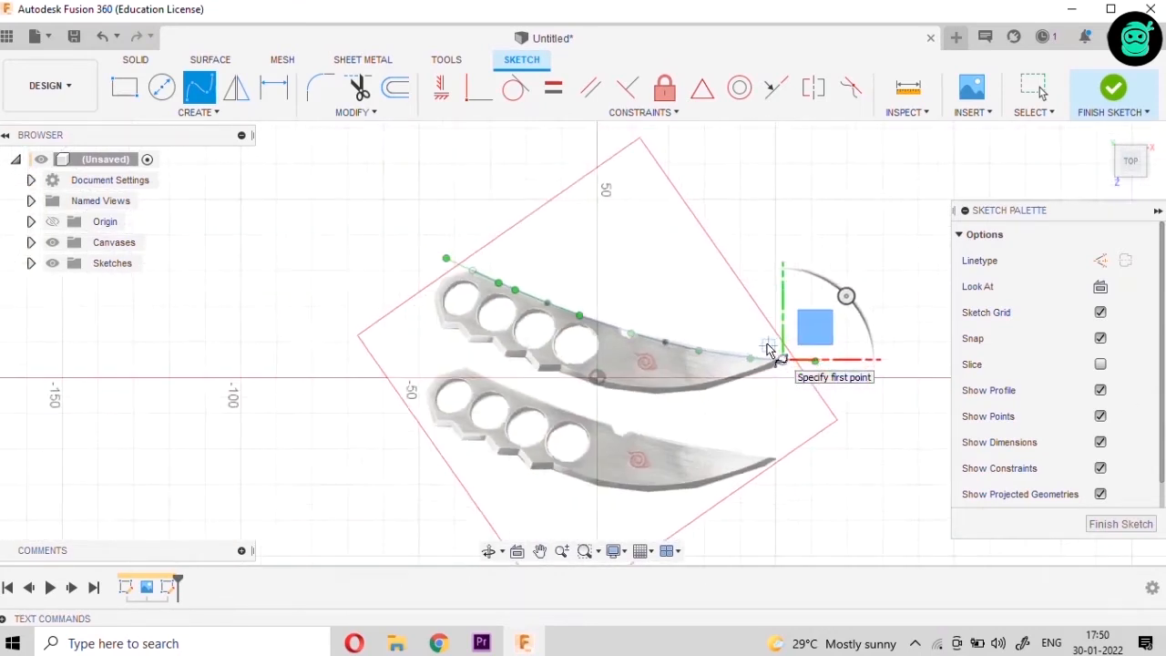
{"action": "scroll", "coordinate": [521, 372], "scroll_direction": "up", "scroll_amount": 5}
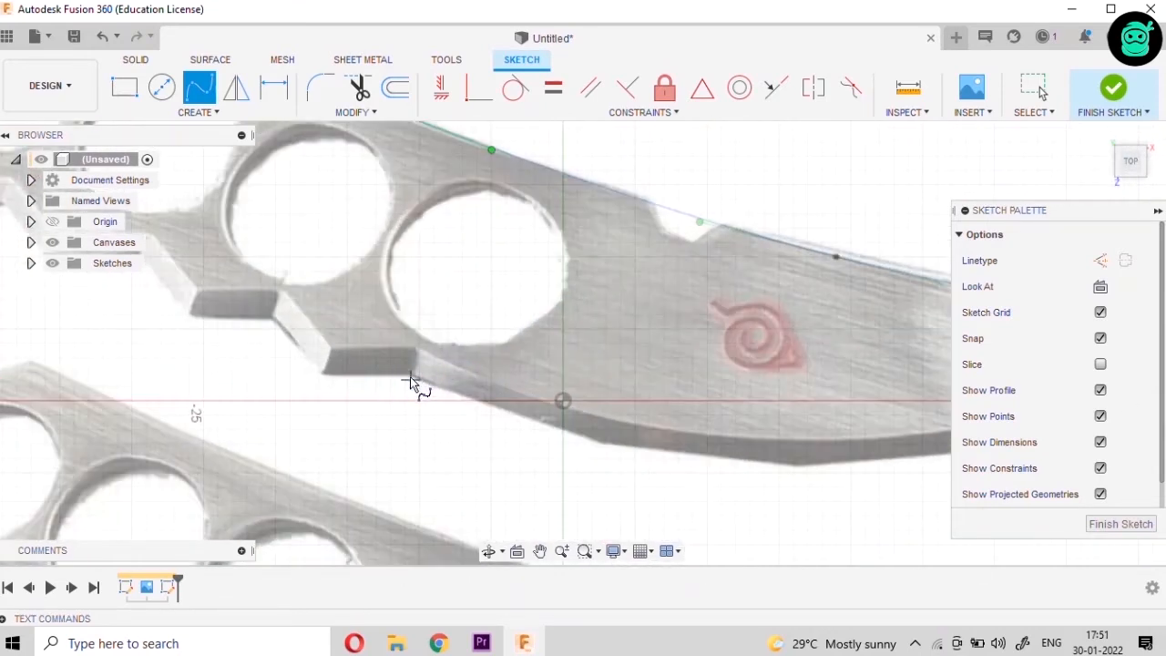
{"action": "scroll", "coordinate": [412, 374], "scroll_direction": "up", "scroll_amount": 2}
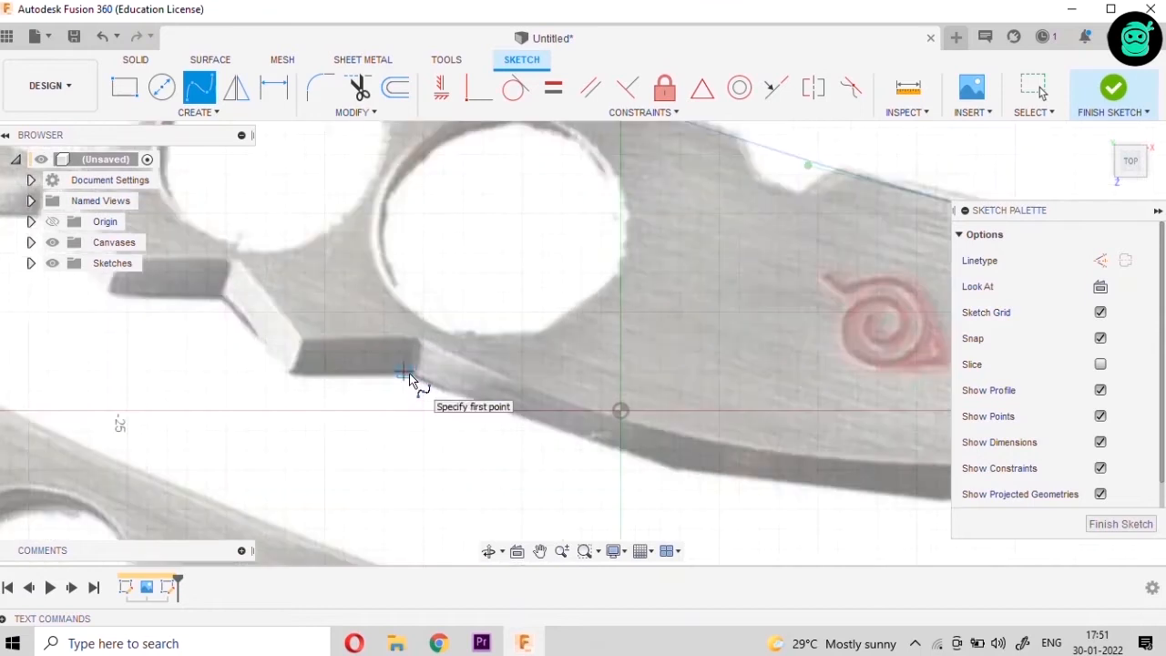
{"action": "left_click", "coordinate": [414, 372]}
{"action": "scroll", "coordinate": [414, 373], "scroll_direction": "down", "scroll_amount": 3}
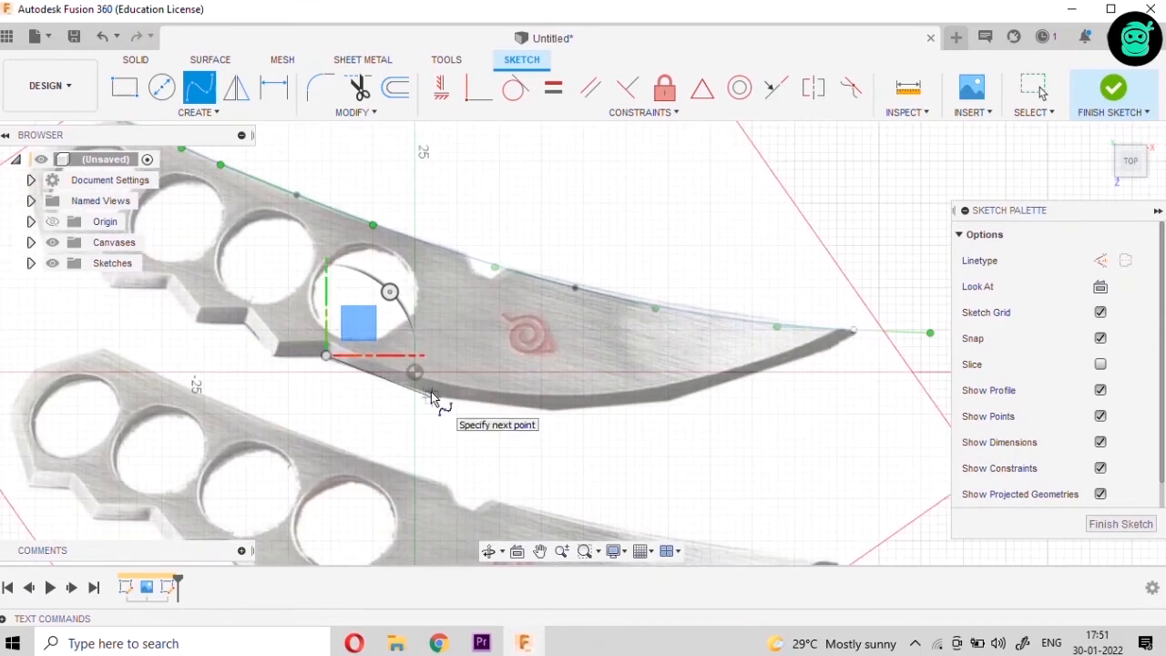
{"action": "left_click", "coordinate": [432, 397]}
{"action": "left_click", "coordinate": [565, 413]}
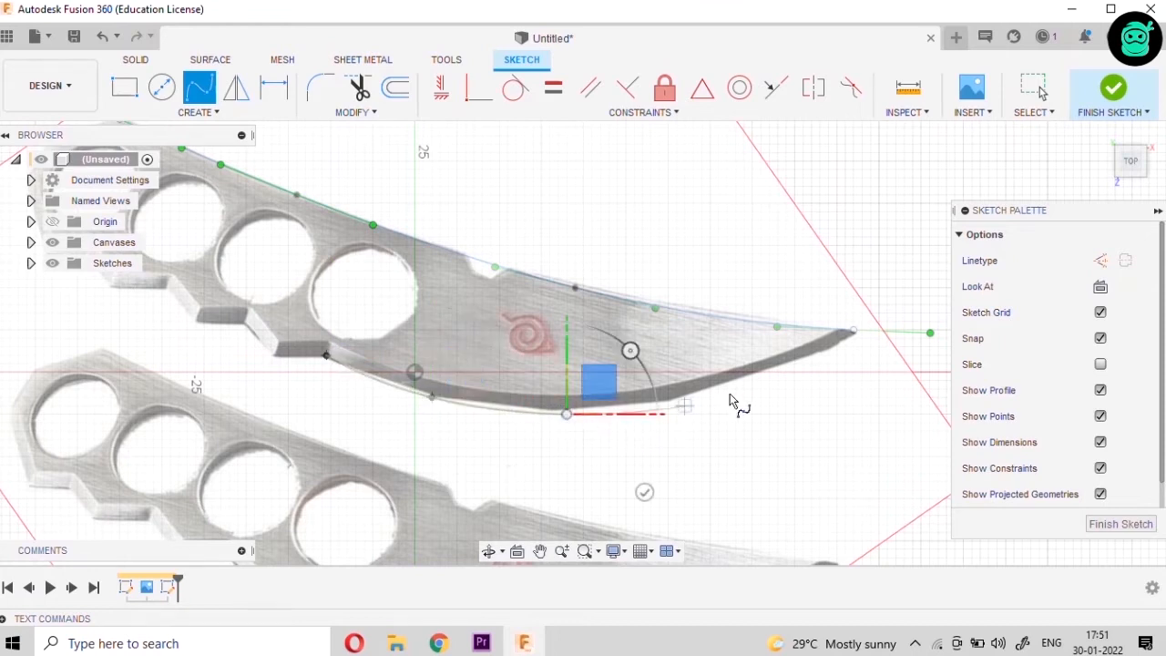
{"action": "left_click", "coordinate": [745, 379]}
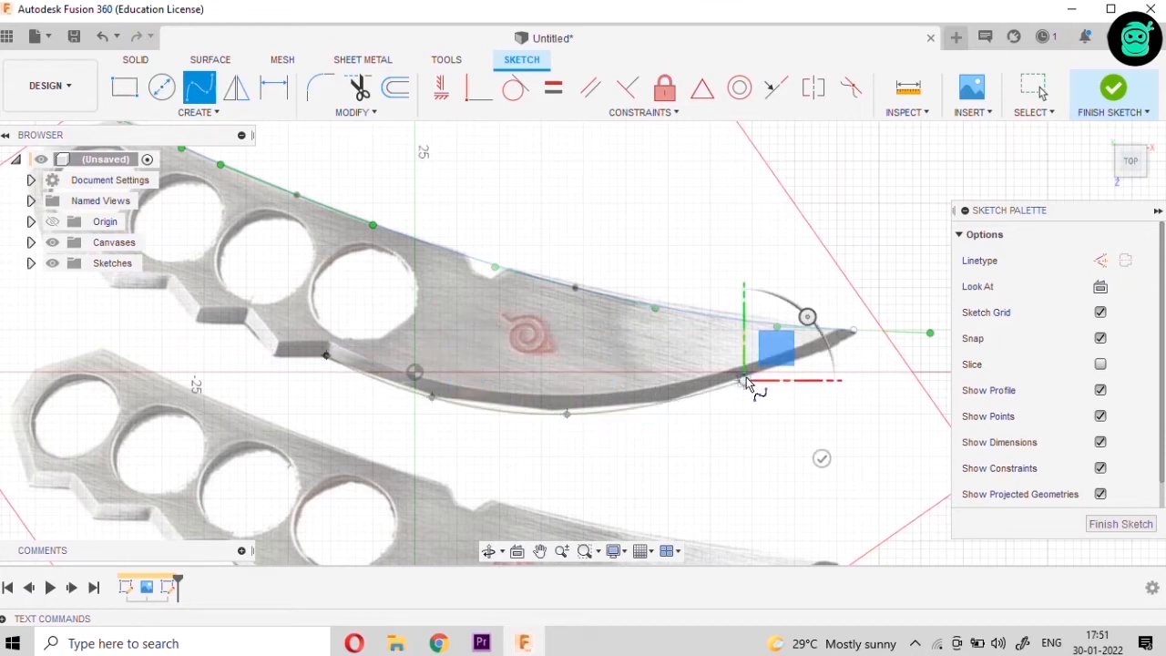
{"action": "left_click", "coordinate": [857, 330]}
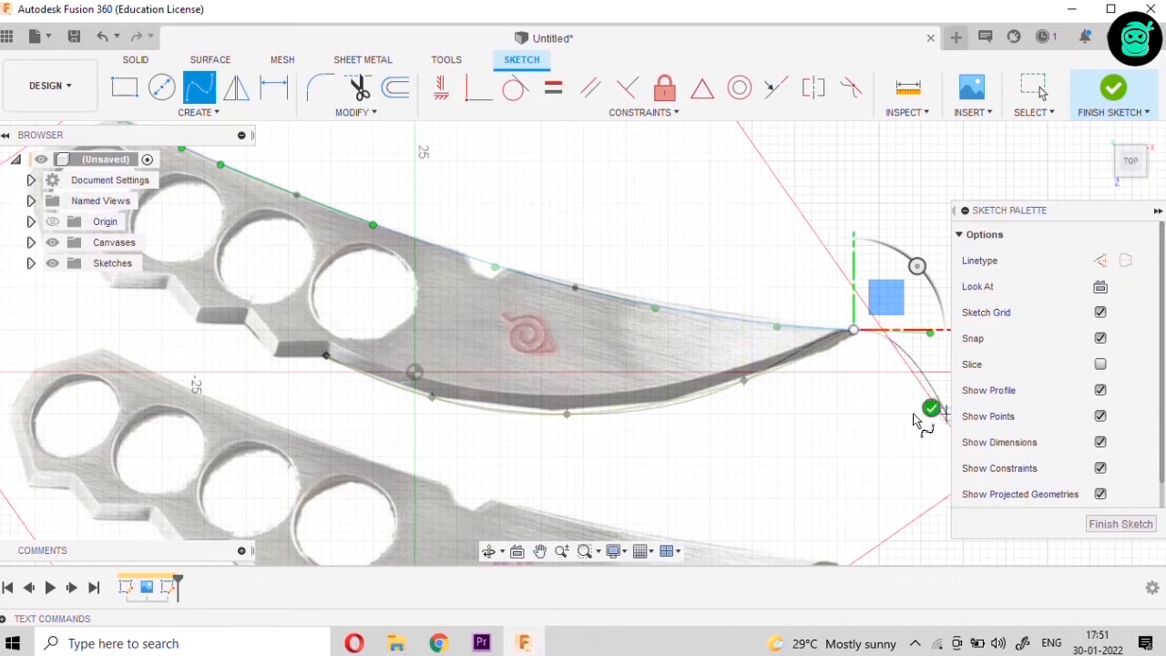
{"action": "left_click", "coordinate": [930, 412]}
From the lower spline's handle-side end, draw connected horizontal, diagonal and horizontal lines along the first grip steps, each horizontal about 6 mm long
{"action": "scroll", "coordinate": [542, 391], "scroll_direction": "down", "scroll_amount": 3}
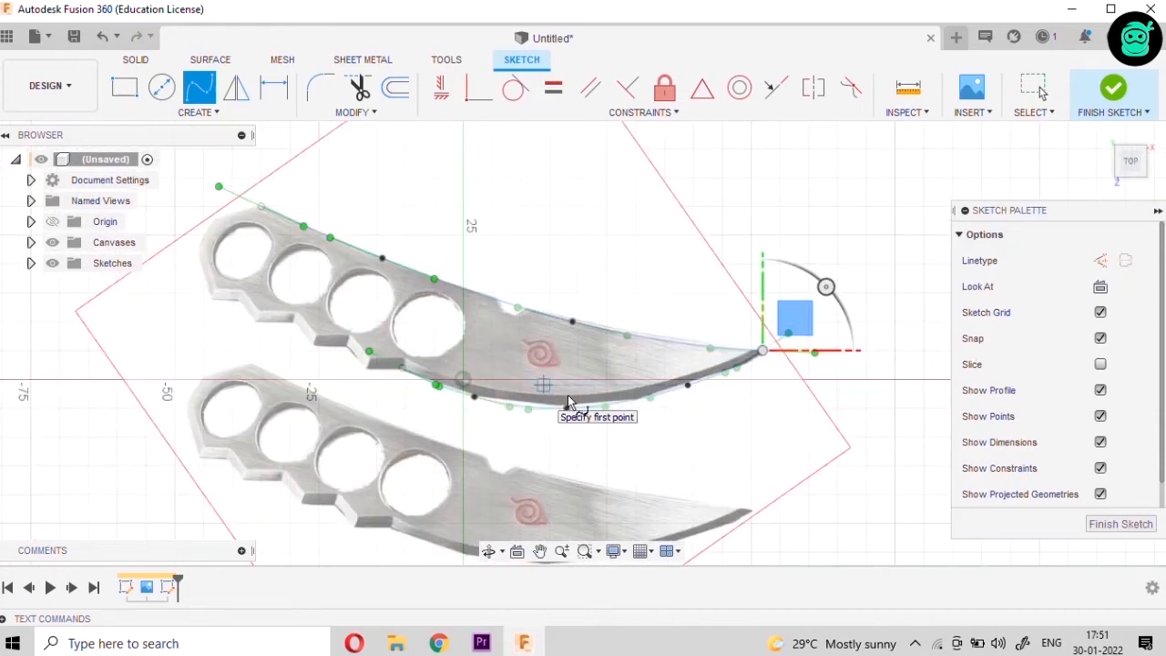
{"action": "scroll", "coordinate": [351, 325], "scroll_direction": "up", "scroll_amount": 5}
{"action": "scroll", "coordinate": [500, 392], "scroll_direction": "down", "scroll_amount": 2}
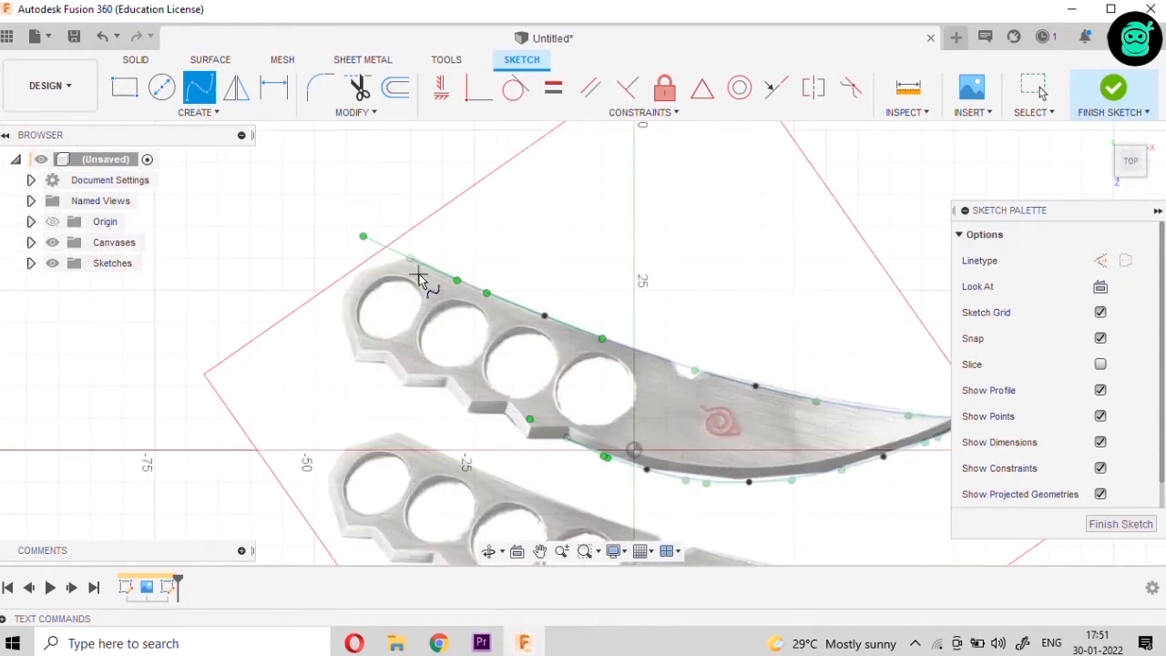
{"action": "scroll", "coordinate": [416, 274], "scroll_direction": "up", "scroll_amount": 3}
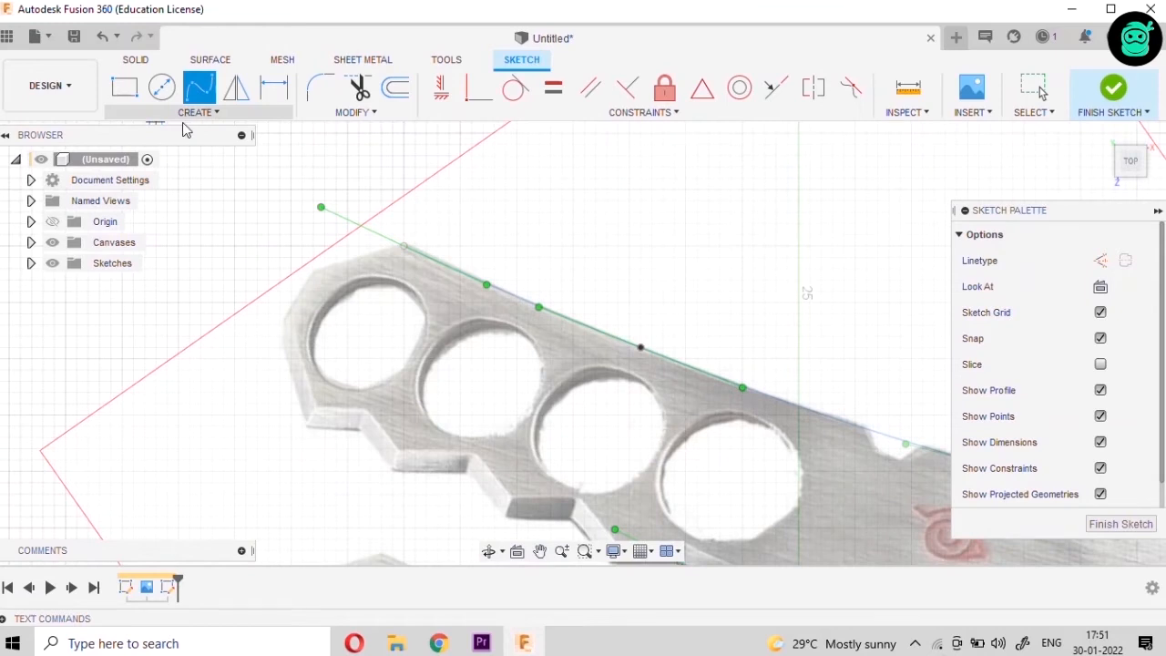
{"action": "left_click", "coordinate": [187, 113]}
{"action": "left_click", "coordinate": [142, 132]}
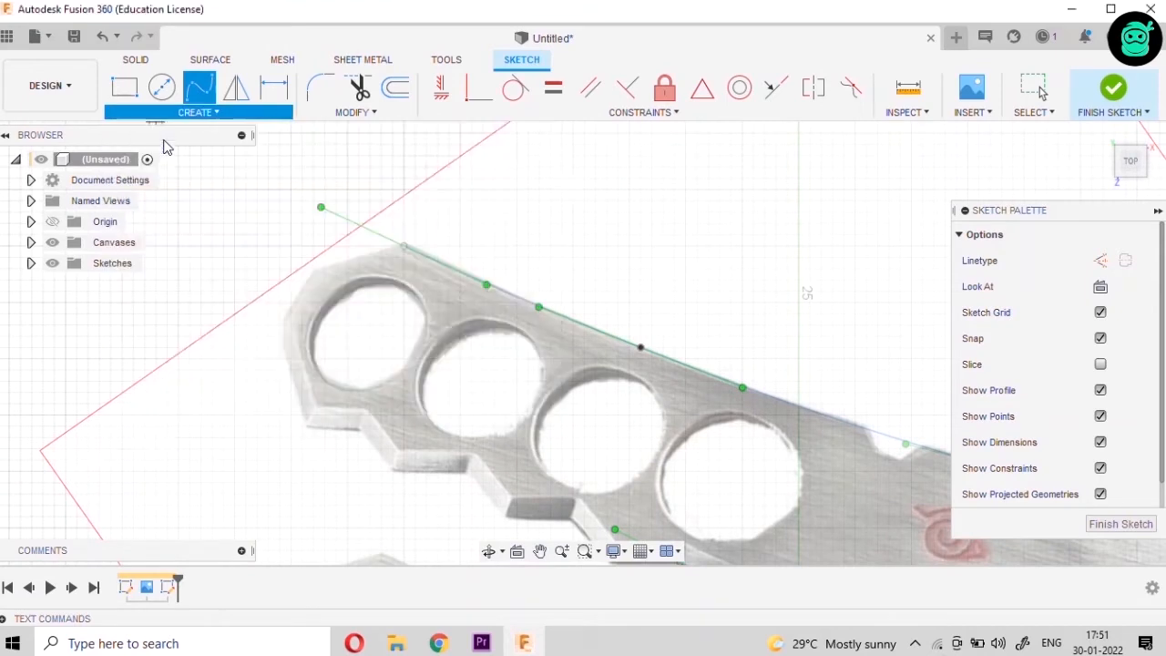
{"action": "scroll", "coordinate": [603, 210], "scroll_direction": "down", "scroll_amount": 3}
{"action": "scroll", "coordinate": [625, 417], "scroll_direction": "up", "scroll_amount": 5}
{"action": "scroll", "coordinate": [642, 365], "scroll_direction": "up", "scroll_amount": 2}
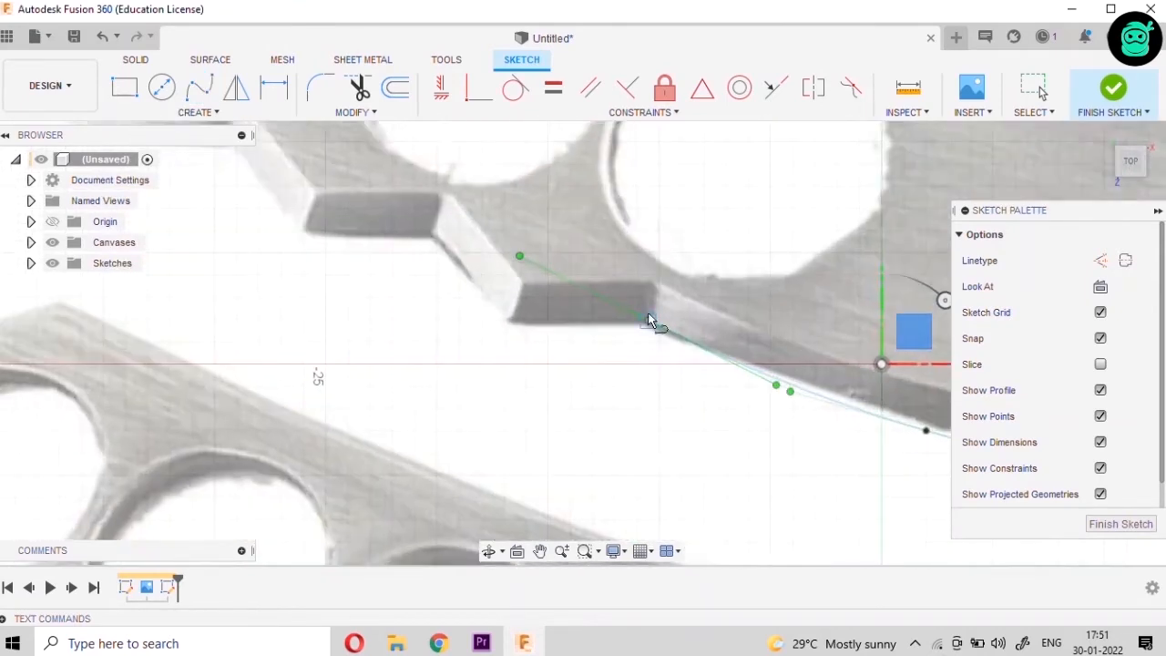
{"action": "left_click", "coordinate": [646, 322]}
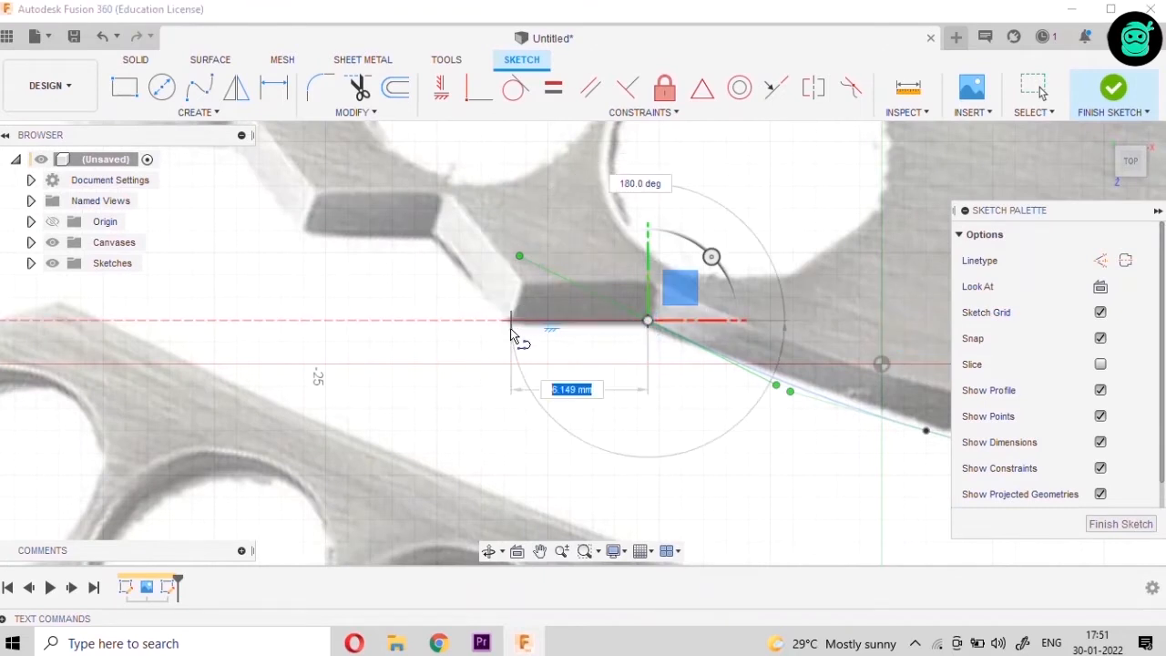
{"action": "left_click", "coordinate": [504, 321]}
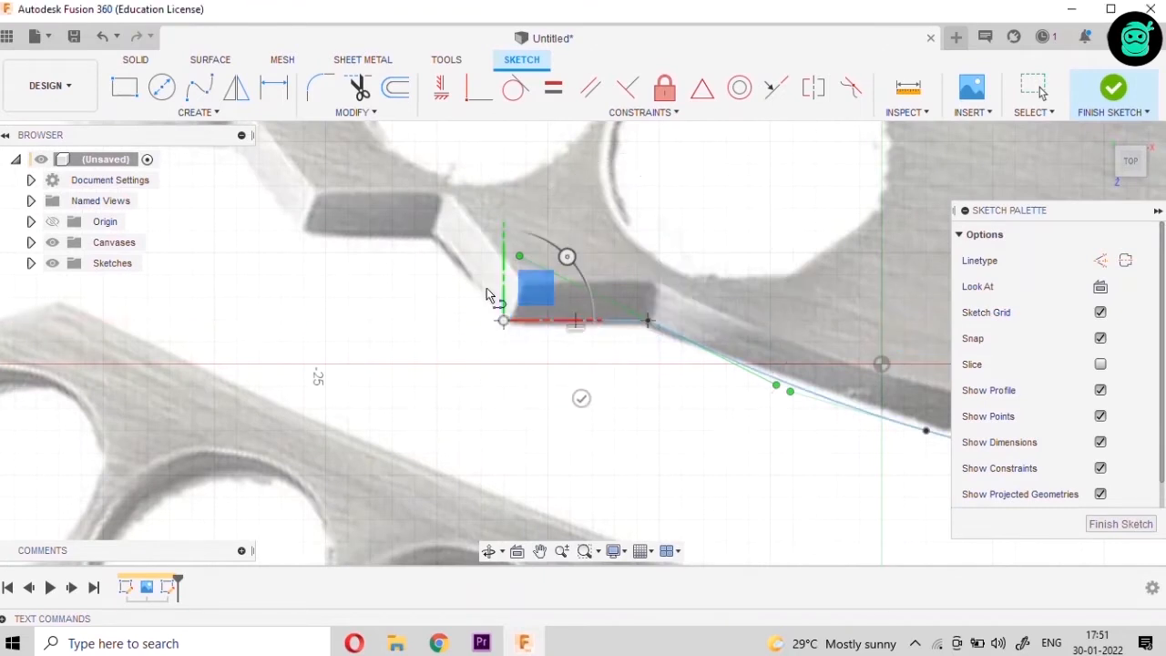
{"action": "left_click", "coordinate": [431, 237]}
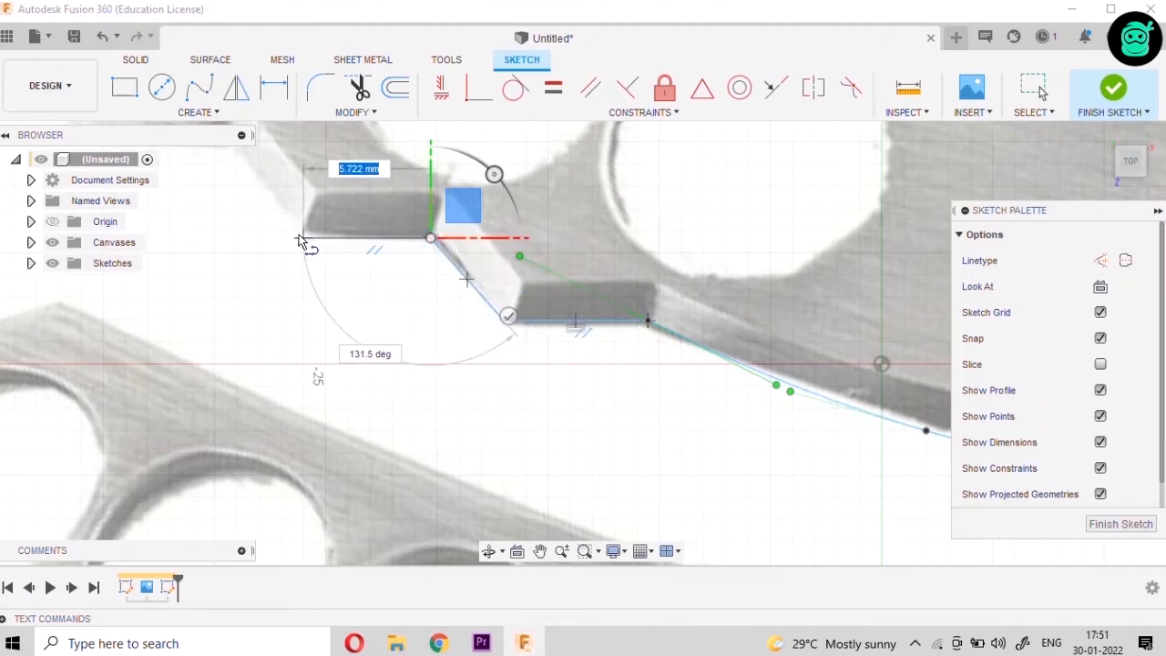
{"action": "left_click", "coordinate": [302, 240]}
Continue the line chain with alternating diagonal and horizontal segments along the remaining grip steps to the handle's lower corner
{"action": "scroll", "coordinate": [343, 385], "scroll_direction": "down", "scroll_amount": 3}
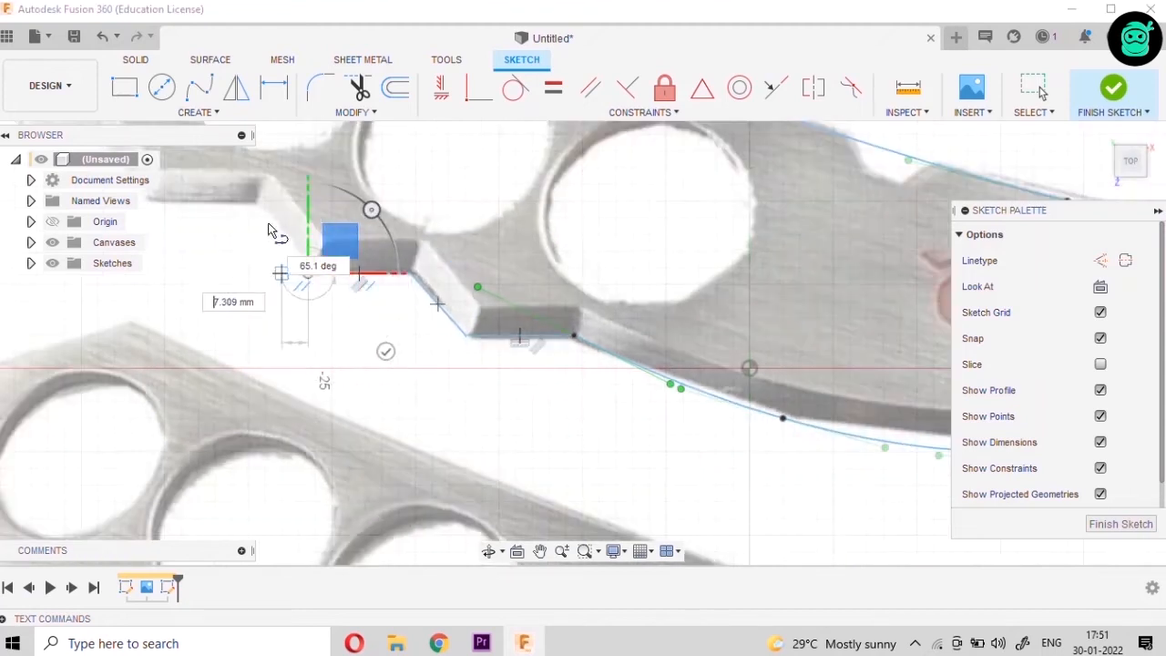
{"action": "scroll", "coordinate": [262, 208], "scroll_direction": "up", "scroll_amount": 3}
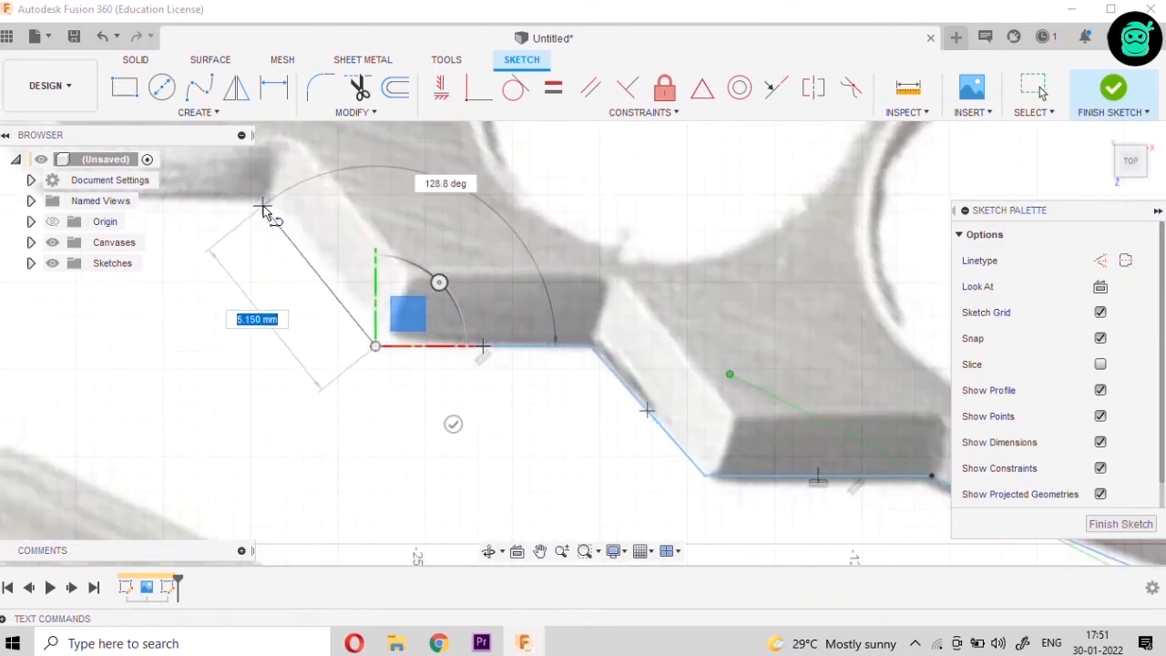
{"action": "left_click", "coordinate": [262, 208]}
{"action": "scroll", "coordinate": [402, 325], "scroll_direction": "down", "scroll_amount": 3}
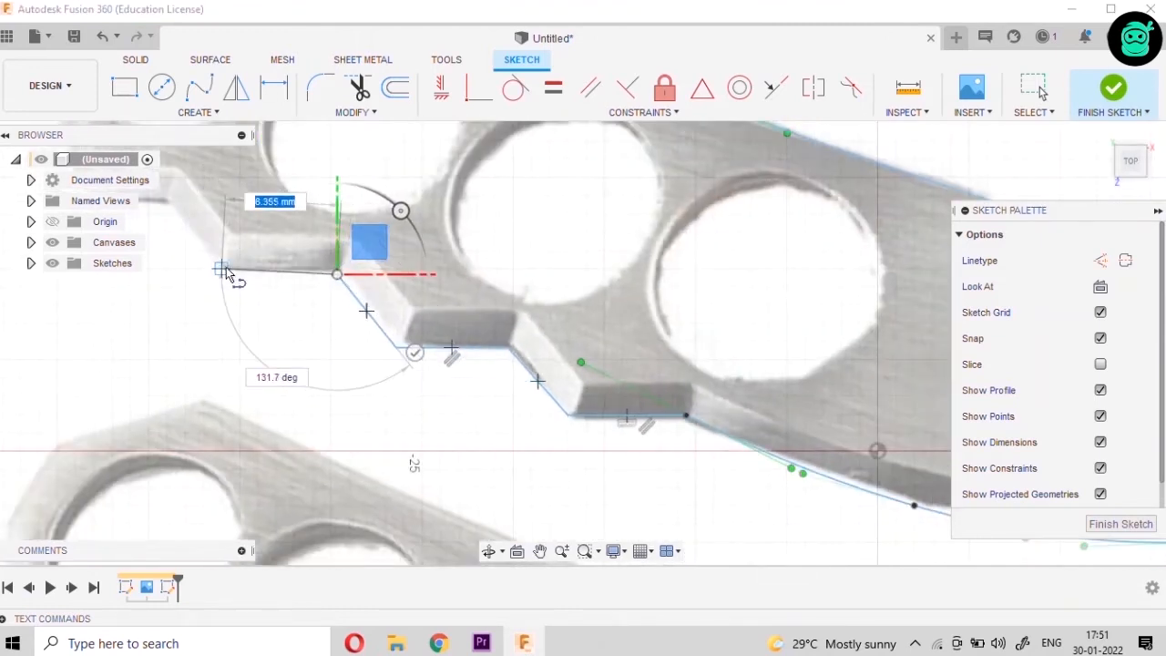
{"action": "left_click", "coordinate": [225, 268]}
{"action": "scroll", "coordinate": [209, 260], "scroll_direction": "down", "scroll_amount": 3}
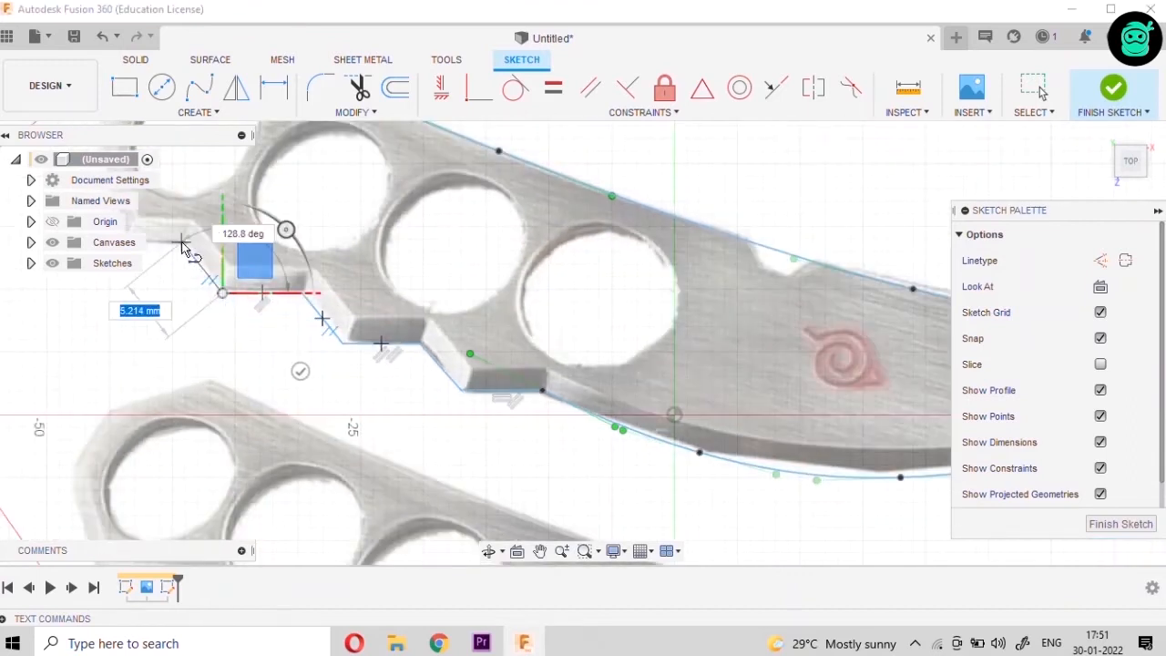
{"action": "left_click", "coordinate": [183, 246]}
{"action": "scroll", "coordinate": [252, 325], "scroll_direction": "up", "scroll_amount": 3}
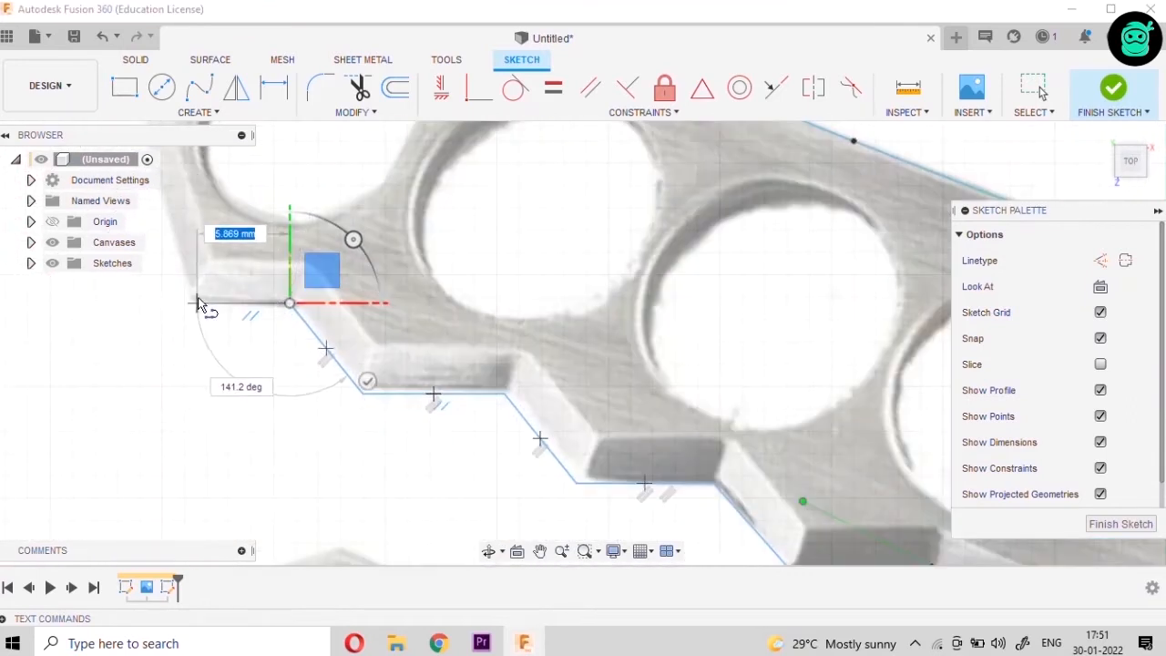
{"action": "scroll", "coordinate": [205, 405], "scroll_direction": "down", "scroll_amount": 2}
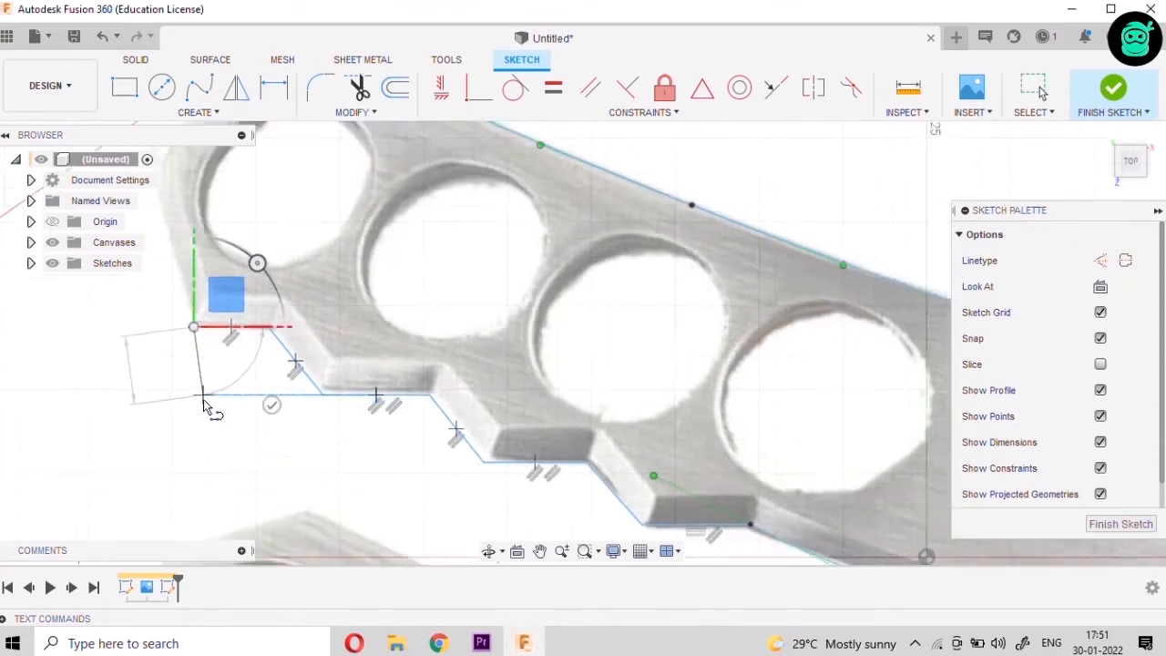
{"action": "scroll", "coordinate": [205, 406], "scroll_direction": "down", "scroll_amount": 1}
Trace the handle's angled rounded end with straight lines from its lower corner up to near the back spline's start
{"action": "left_click", "coordinate": [160, 222]}
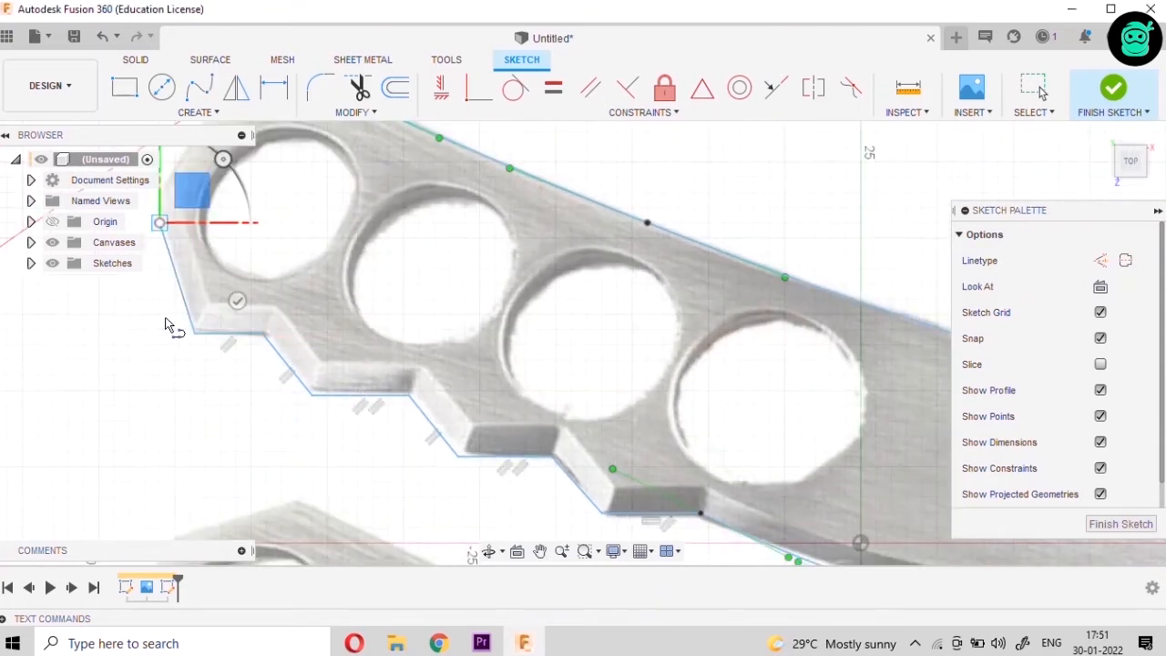
{"action": "scroll", "coordinate": [165, 325], "scroll_direction": "down", "scroll_amount": 2}
{"action": "scroll", "coordinate": [182, 273], "scroll_direction": "up", "scroll_amount": 5}
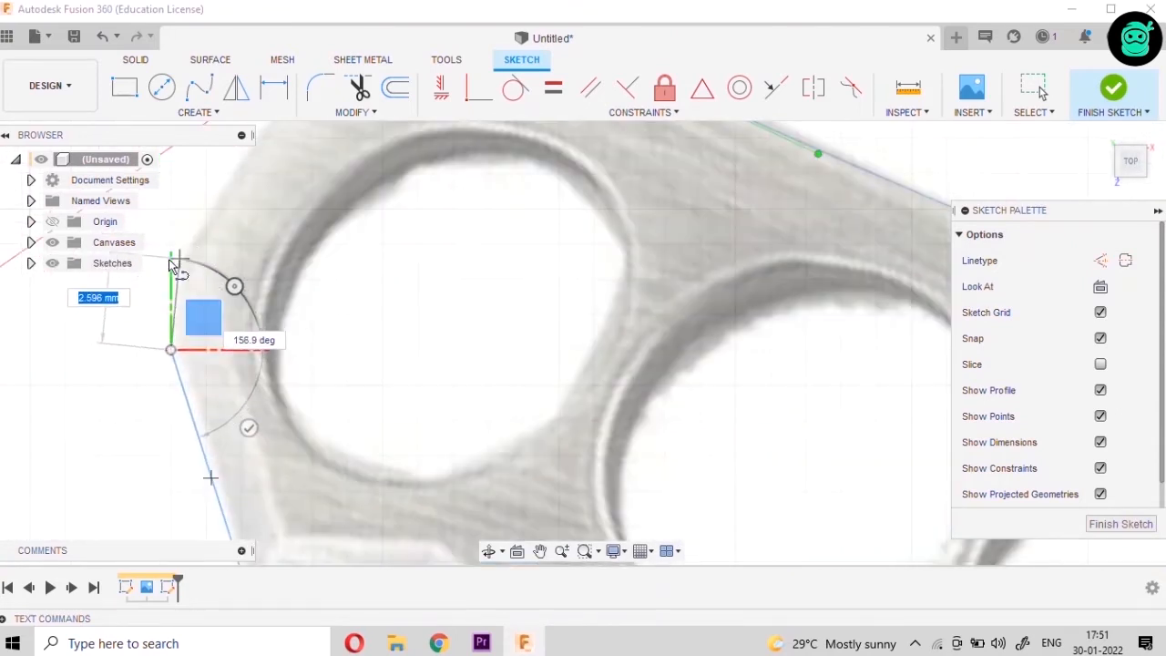
{"action": "scroll", "coordinate": [251, 238], "scroll_direction": "down", "scroll_amount": 2}
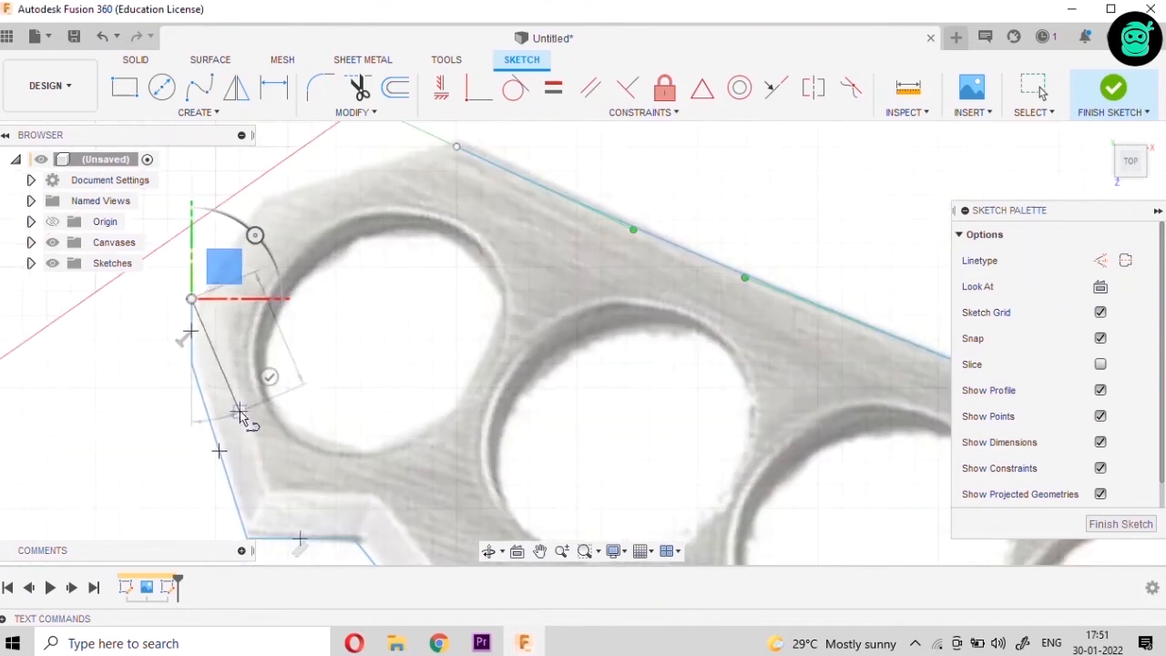
{"action": "left_click", "coordinate": [254, 199]}
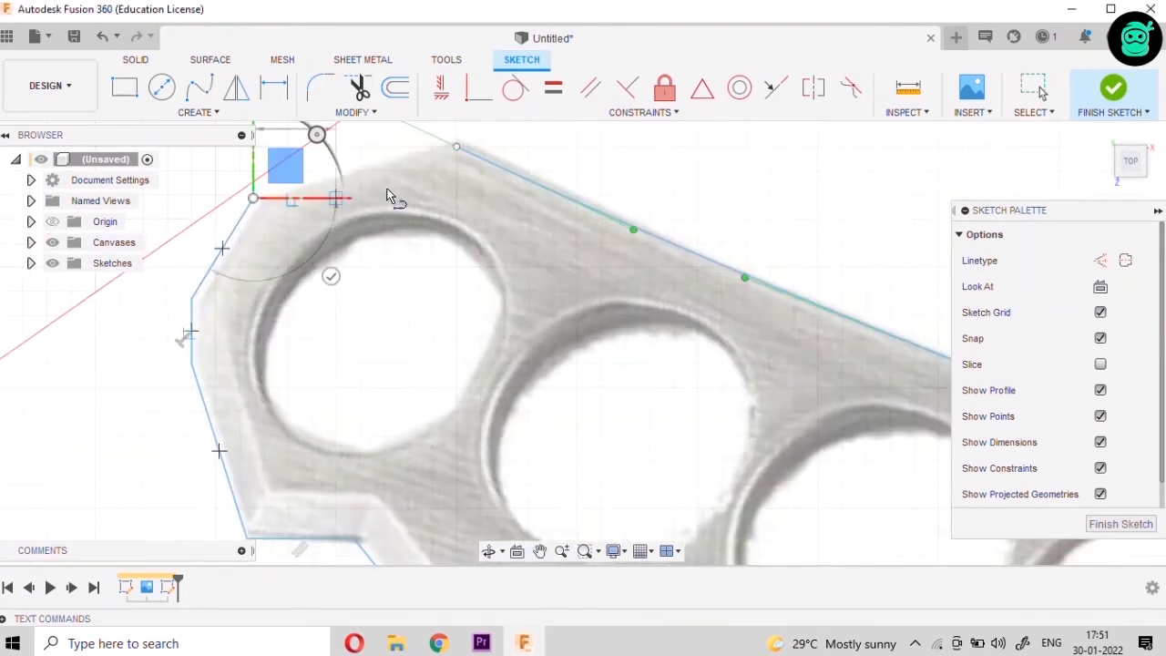
{"action": "left_click", "coordinate": [448, 144]}
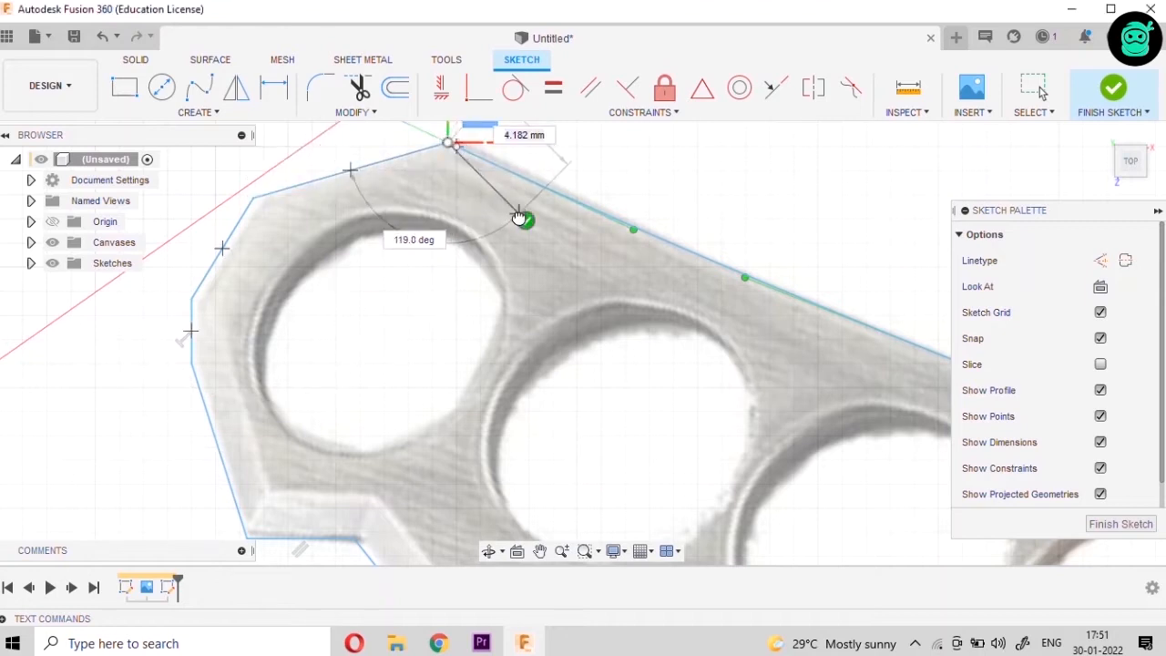
Close the small gap between the handle outline and the back spline's end point with a short line
{"action": "scroll", "coordinate": [478, 146], "scroll_direction": "up", "scroll_amount": 5}
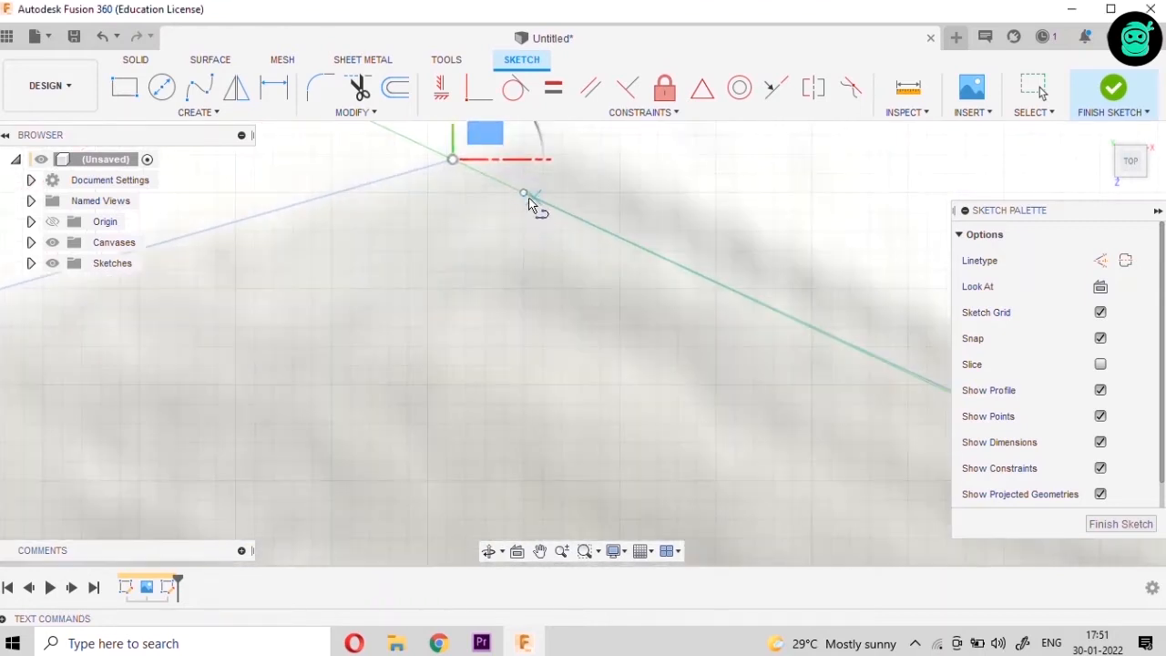
{"action": "left_click", "coordinate": [523, 194]}
{"action": "left_click", "coordinate": [453, 160]}
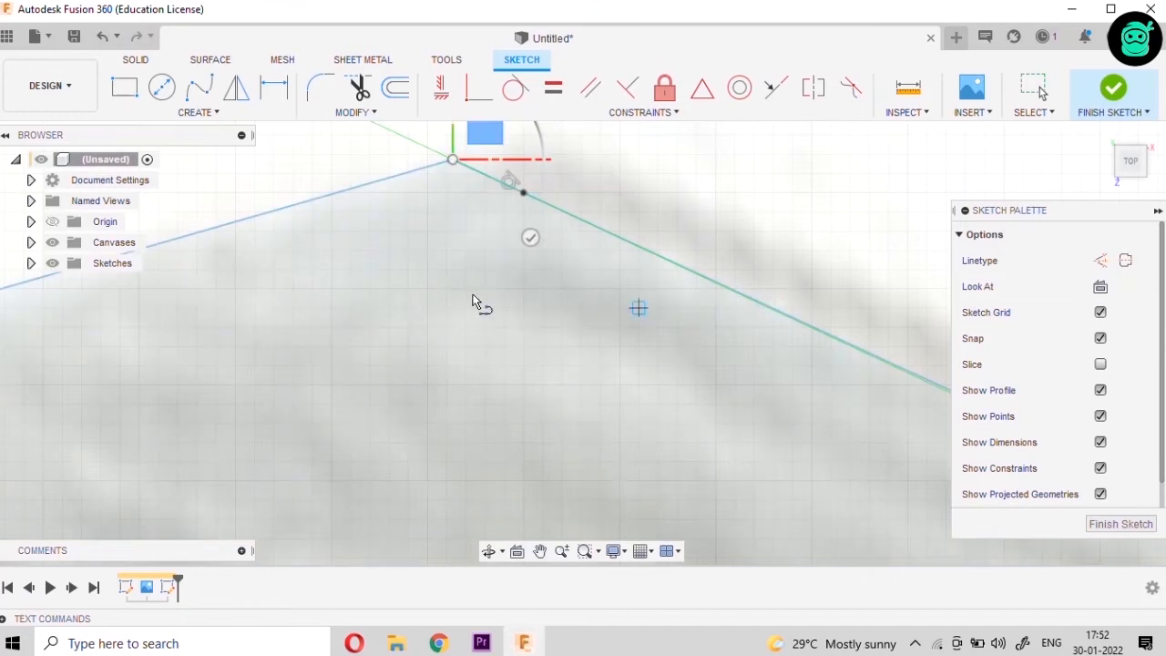
Trace the notch in the upper knife's back edge with three connected lines starting and ending on the back spline
{"action": "scroll", "coordinate": [474, 296], "scroll_direction": "down", "scroll_amount": 10}
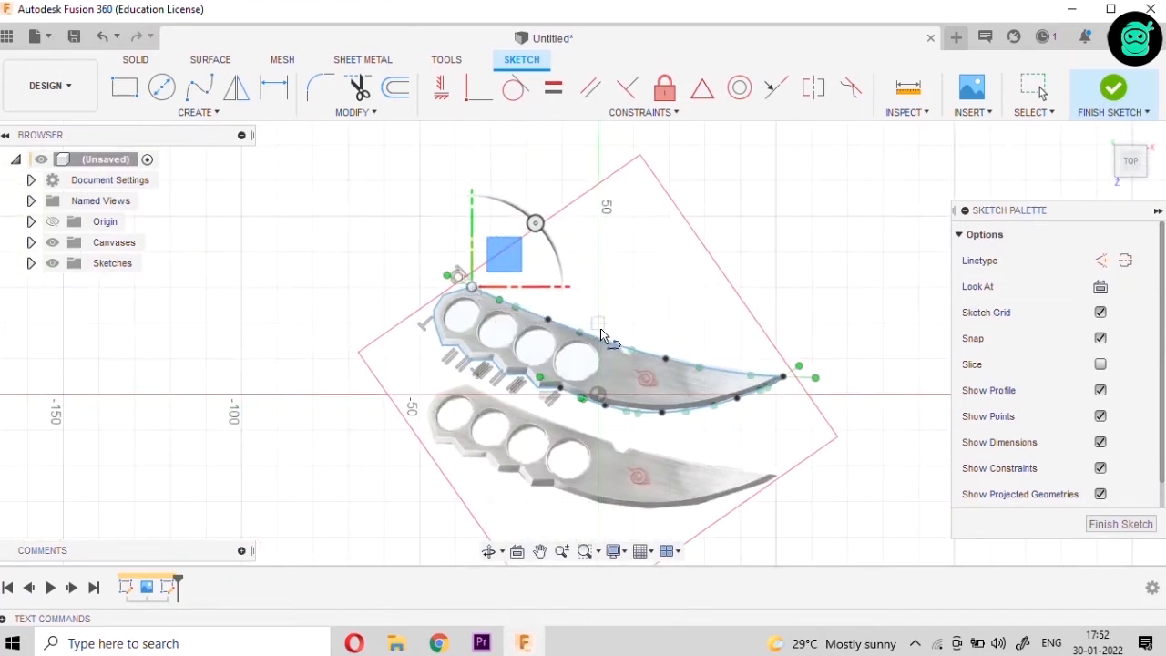
{"action": "scroll", "coordinate": [602, 335], "scroll_direction": "up", "scroll_amount": 10}
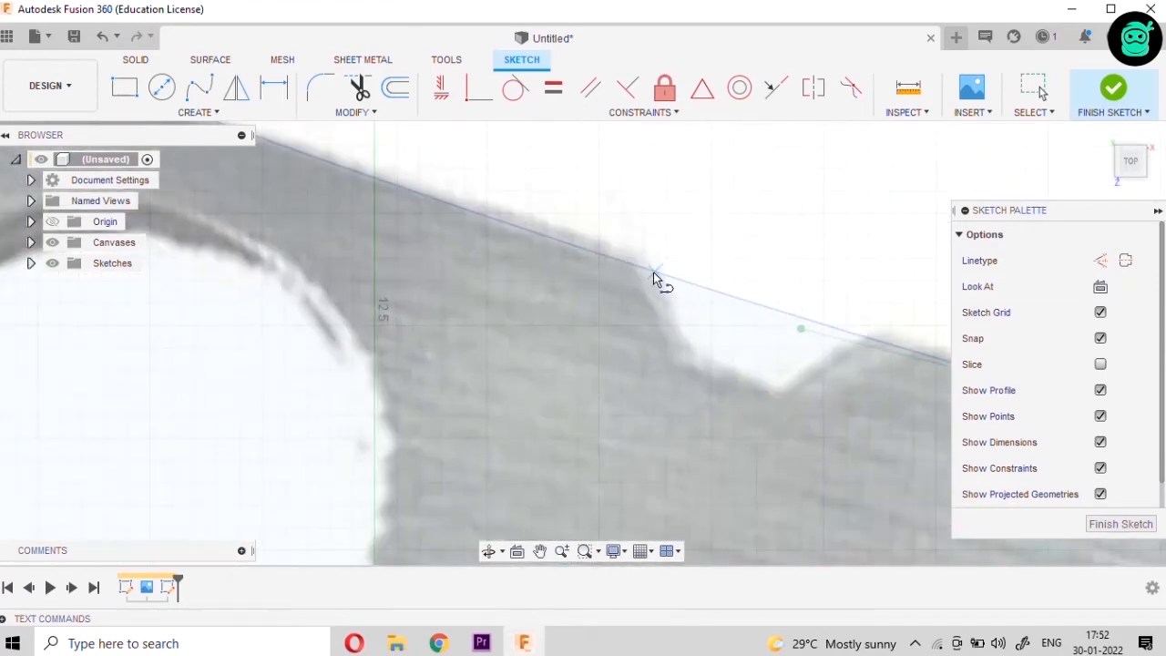
{"action": "left_click", "coordinate": [649, 271]}
{"action": "left_click", "coordinate": [673, 356]}
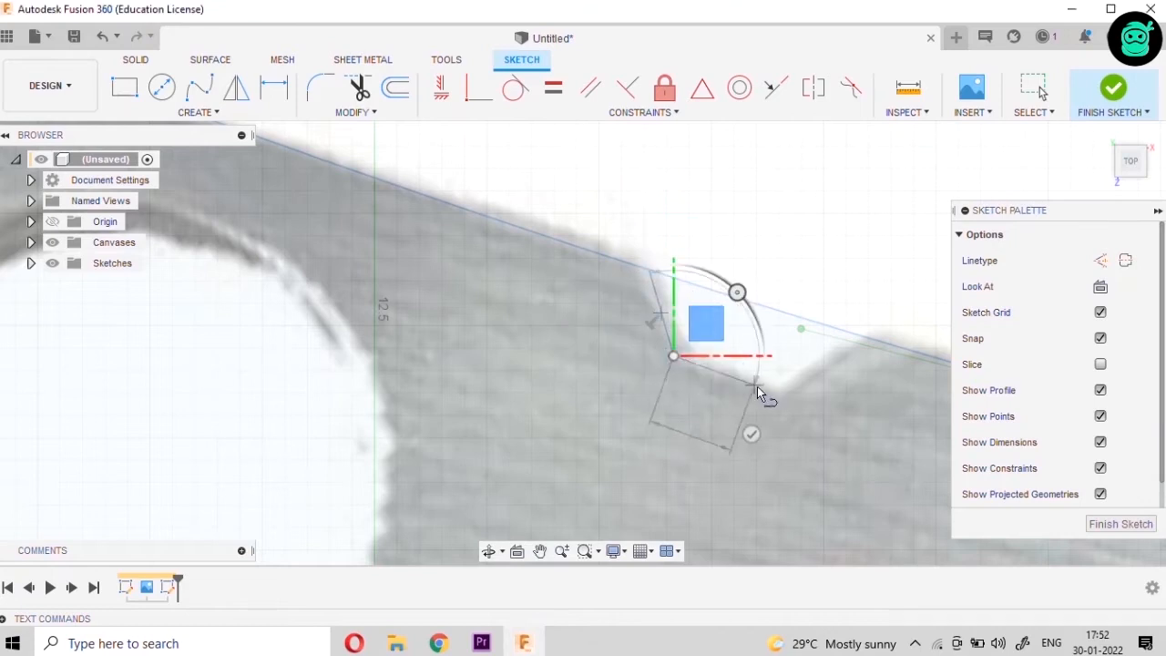
{"action": "left_click", "coordinate": [777, 394]}
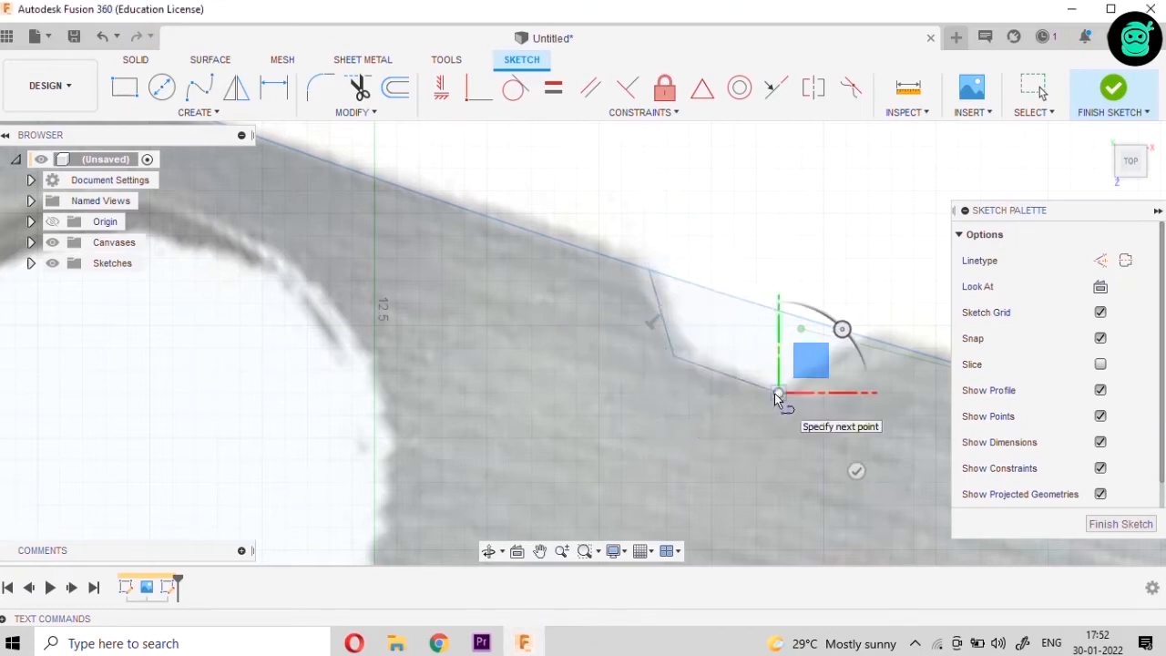
{"action": "left_click", "coordinate": [868, 338]}
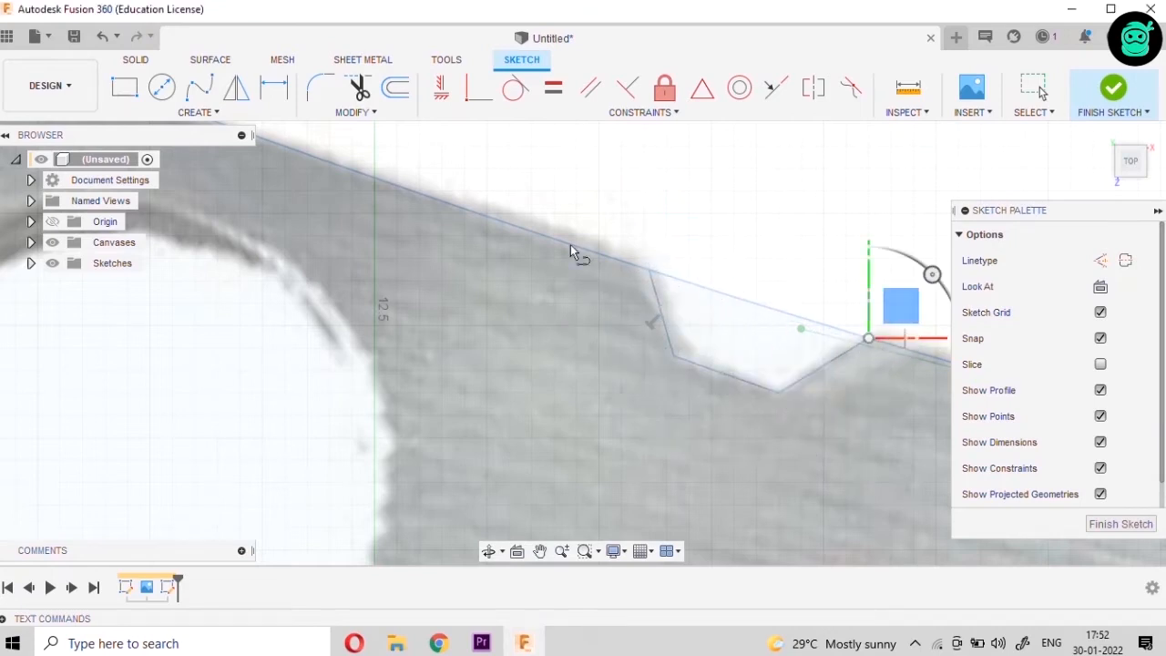
Finish the knife outline sketch
{"action": "scroll", "coordinate": [534, 238], "scroll_direction": "down", "scroll_amount": 5}
{"action": "left_click", "coordinate": [1109, 527]}
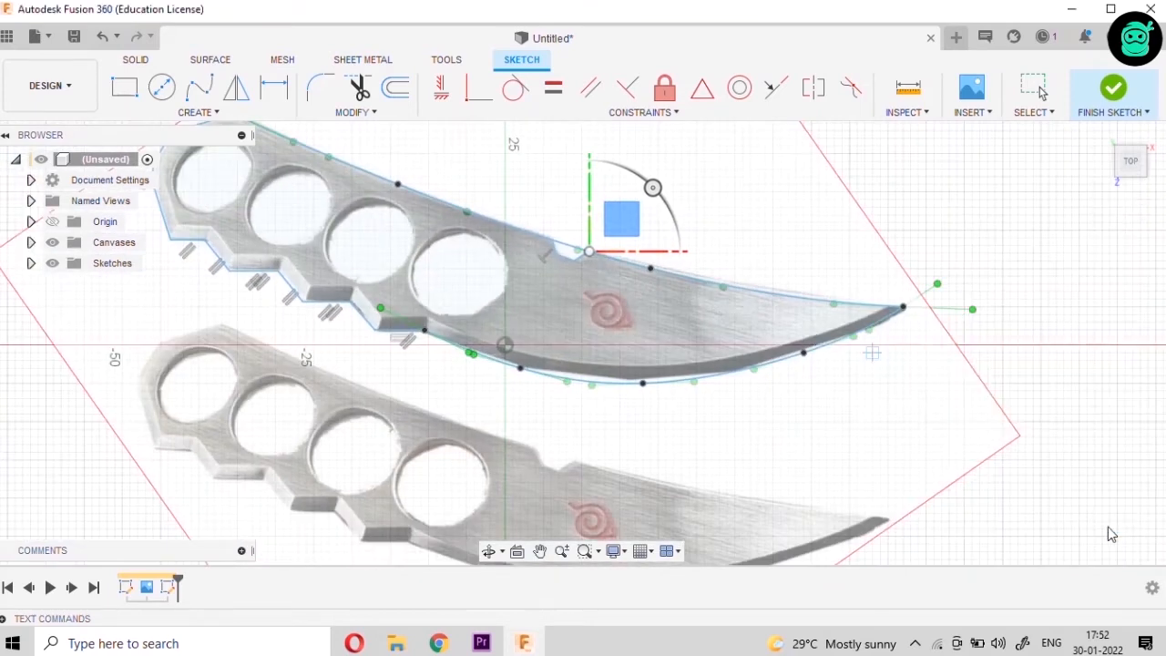
{"action": "scroll", "coordinate": [810, 440], "scroll_direction": "down", "scroll_amount": 4}
{"action": "scroll", "coordinate": [766, 443], "scroll_direction": "up", "scroll_amount": 3}
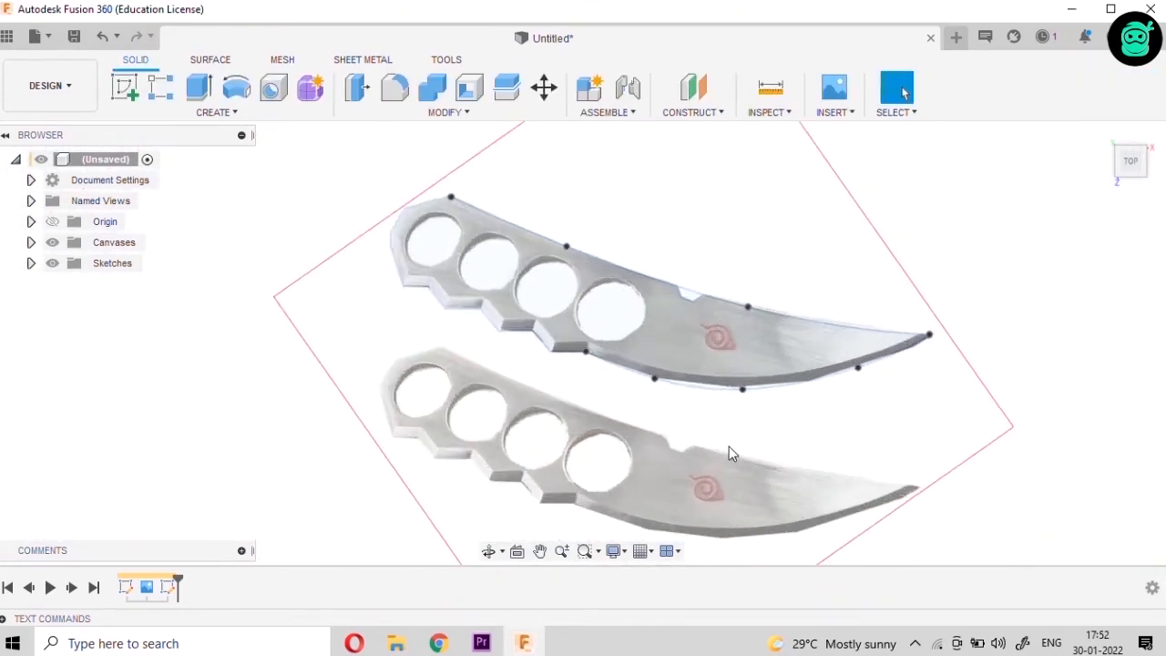
Nudge the middle fit point of the blade's lower spline slightly closer to the cutting edge on the canvas
{"action": "scroll", "coordinate": [729, 447], "scroll_direction": "up", "scroll_amount": 6}
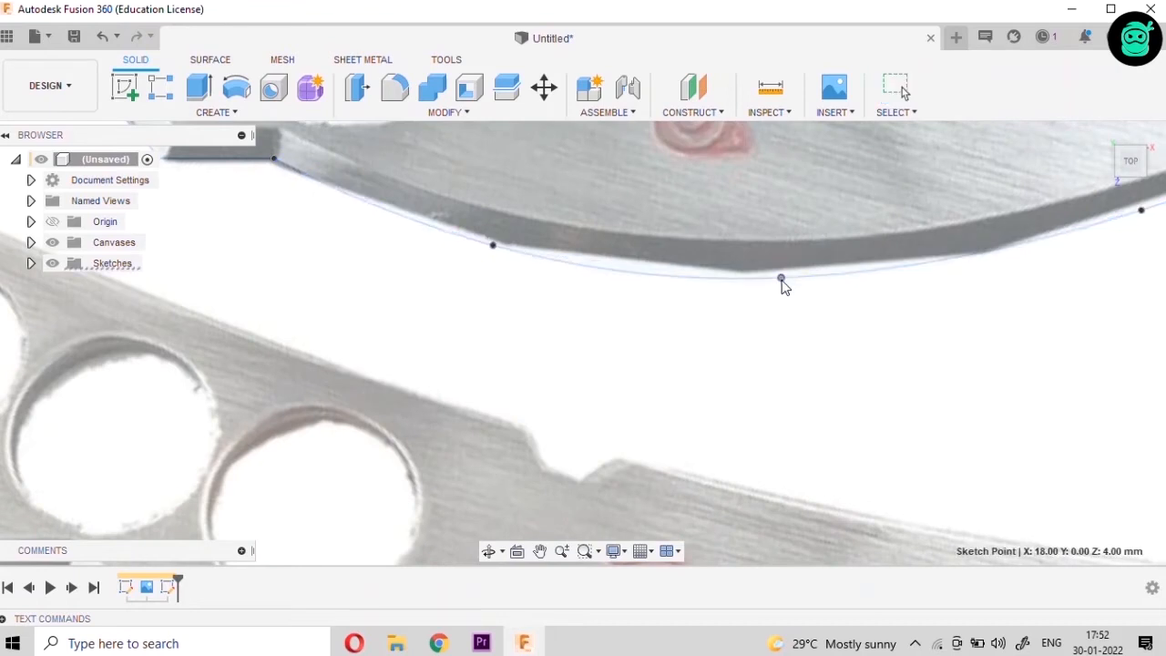
{"action": "left_click_drag", "start_coordinate": [781, 280], "coordinate": [783, 276]}
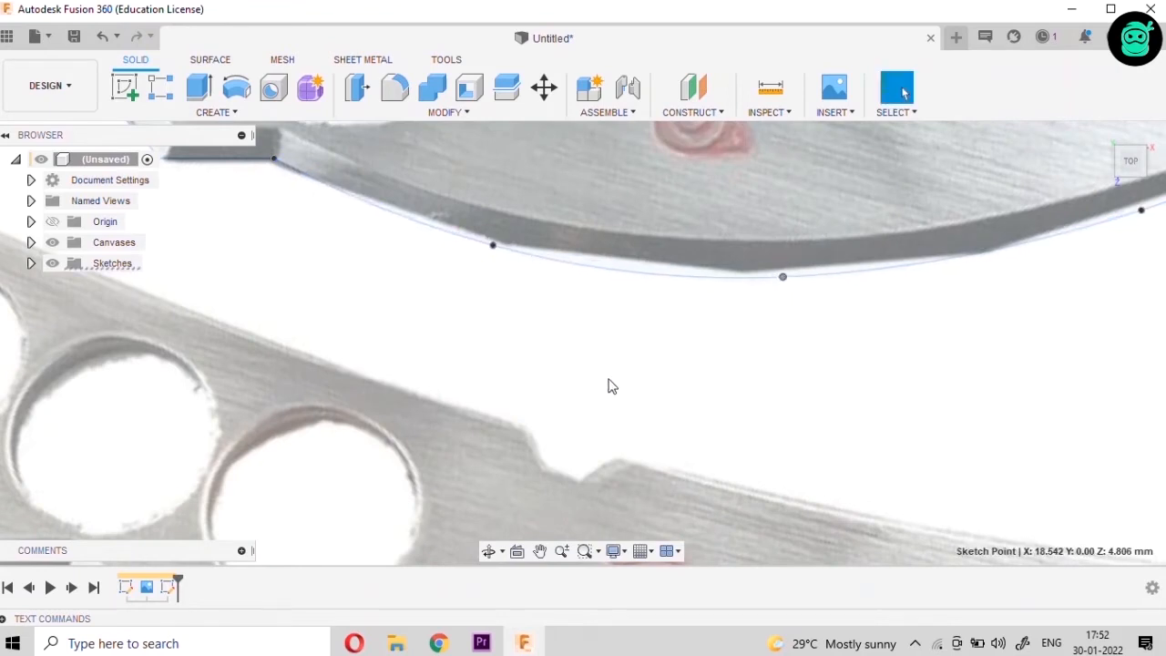
{"action": "scroll", "coordinate": [586, 397], "scroll_direction": "down", "scroll_amount": 4}
{"action": "scroll", "coordinate": [850, 324], "scroll_direction": "up", "scroll_amount": 2}
{"action": "scroll", "coordinate": [849, 326], "scroll_direction": "down", "scroll_amount": 6}
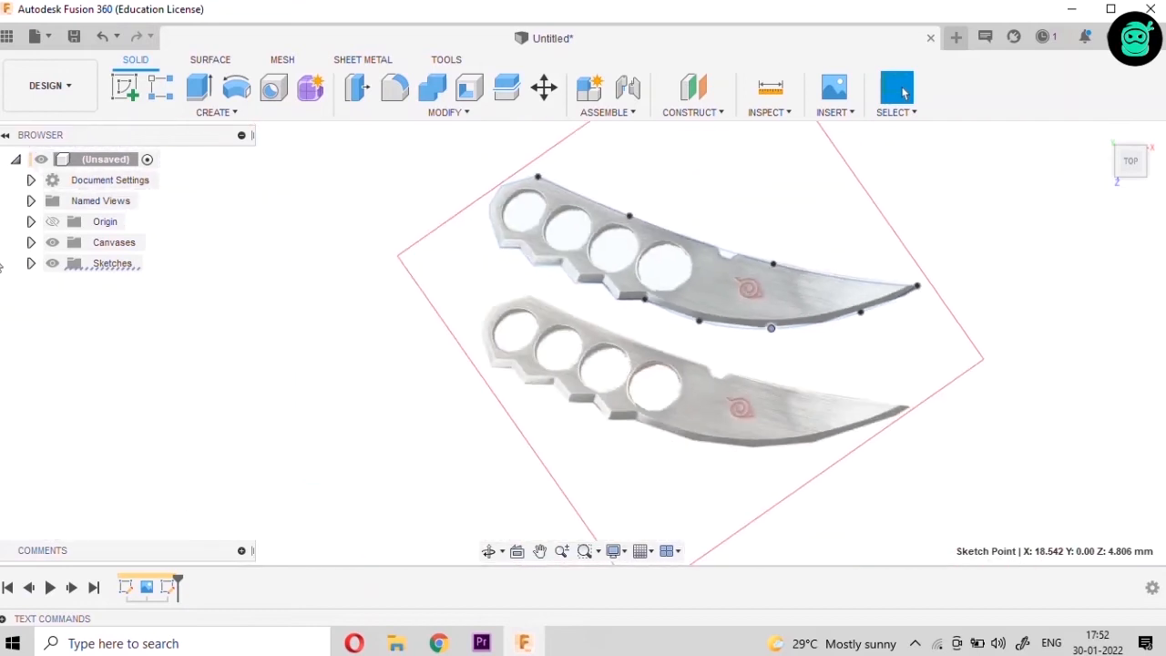
Hide the reference canvas and extrude the knife outline profile 5 mm to one side as a new body
{"action": "left_click", "coordinate": [52, 242]}
{"action": "scroll", "coordinate": [828, 263], "scroll_direction": "up", "scroll_amount": 3}
{"action": "scroll", "coordinate": [683, 429], "scroll_direction": "up", "scroll_amount": 2}
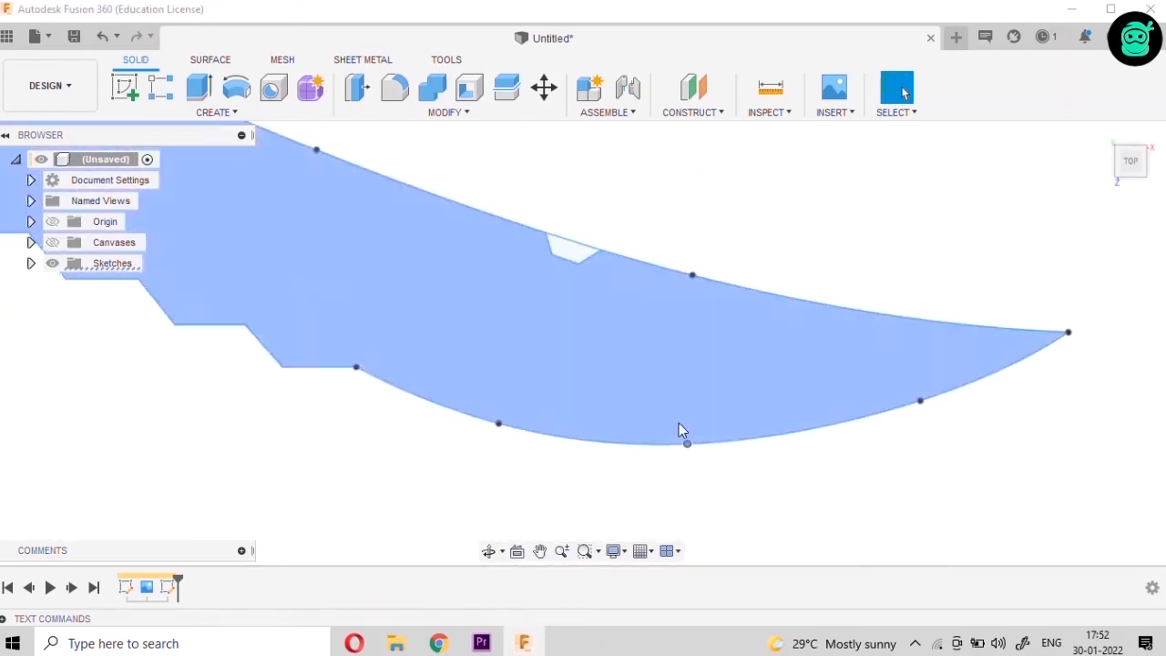
{"action": "scroll", "coordinate": [665, 451], "scroll_direction": "down", "scroll_amount": 4}
{"action": "scroll", "coordinate": [665, 451], "scroll_direction": "up", "scroll_amount": 2}
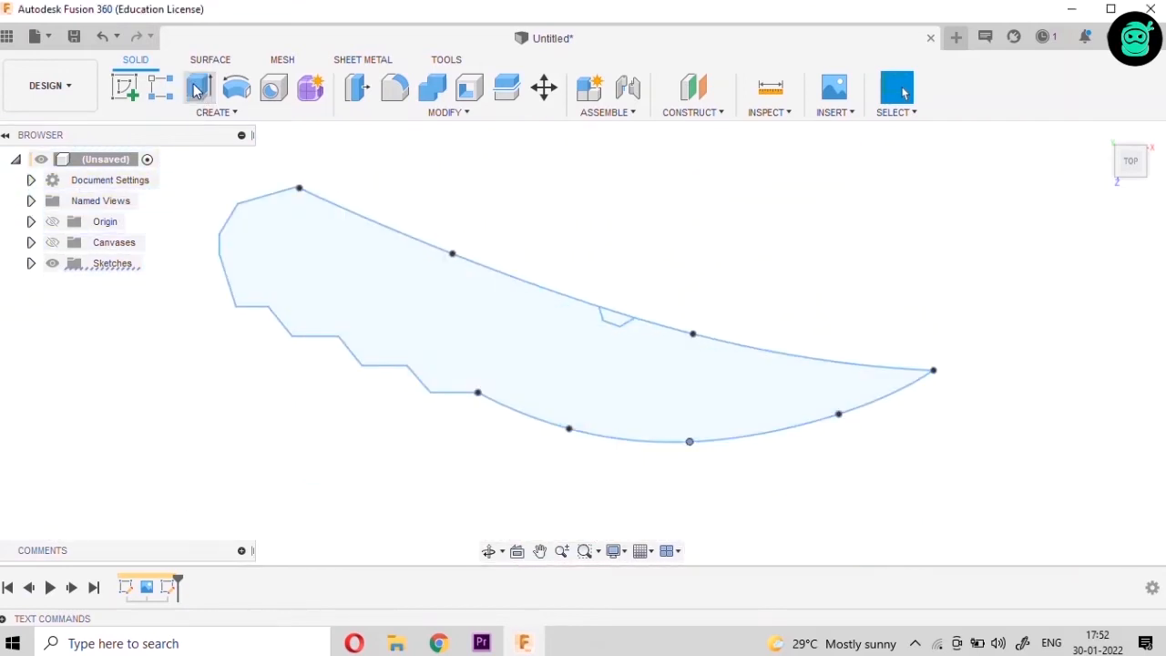
{"action": "key", "text": "e"}
{"action": "left_click", "coordinate": [614, 396]}
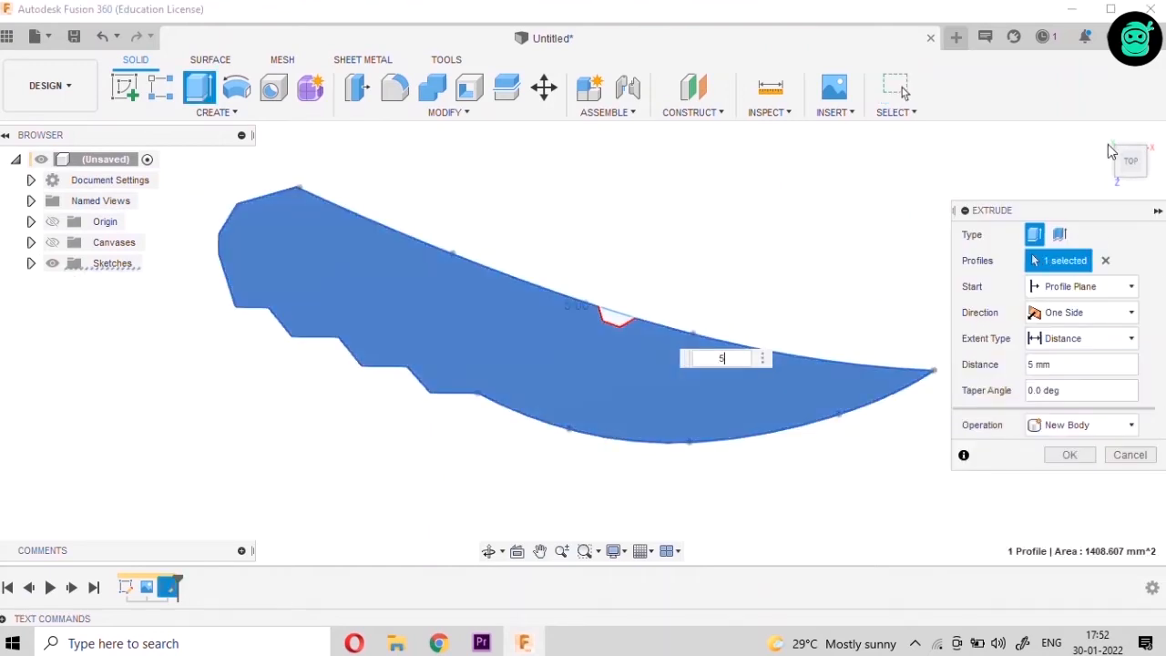
{"action": "left_click", "coordinate": [1124, 171]}
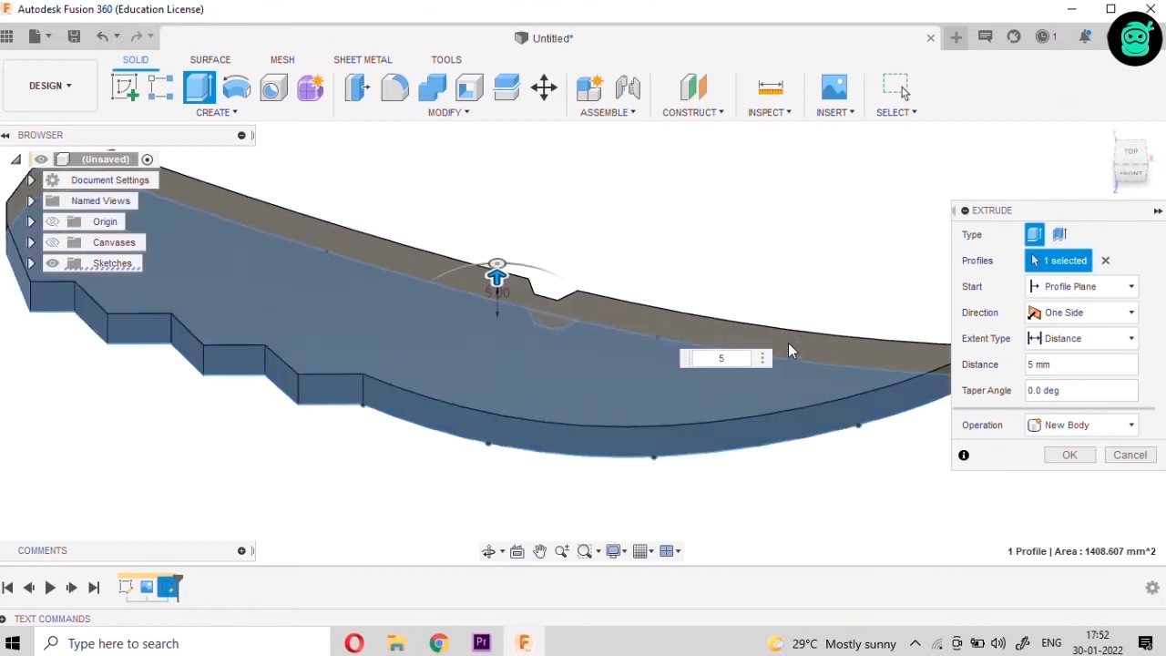
{"action": "left_click", "coordinate": [1070, 455]}
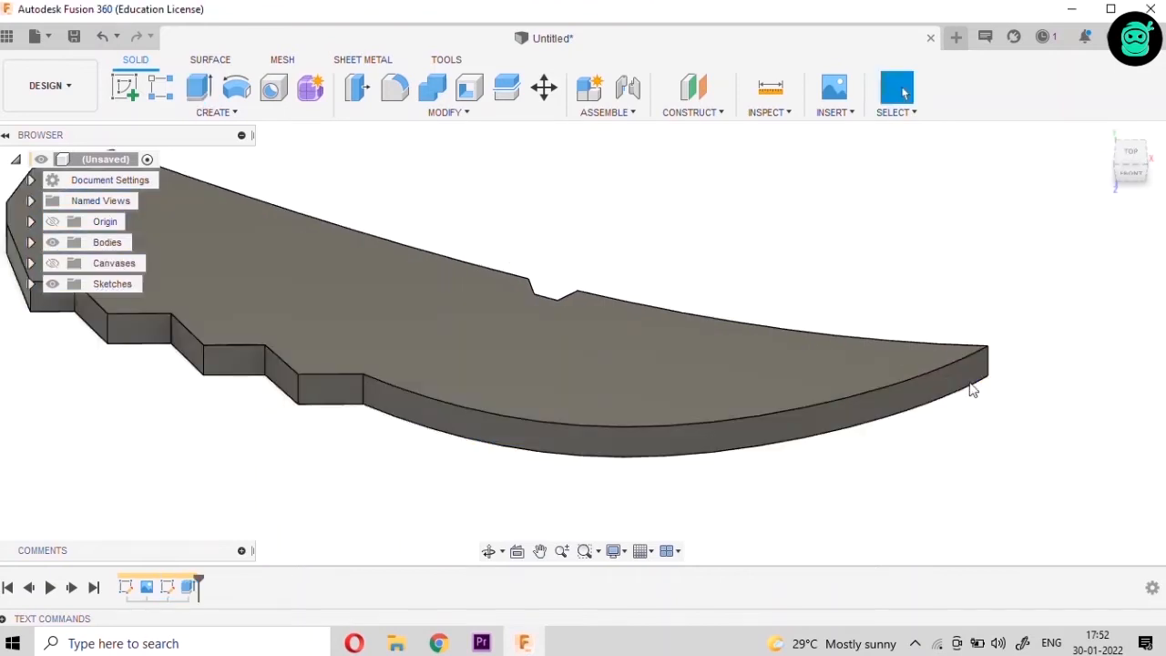
{"action": "scroll", "coordinate": [973, 390], "scroll_direction": "down", "scroll_amount": 5}
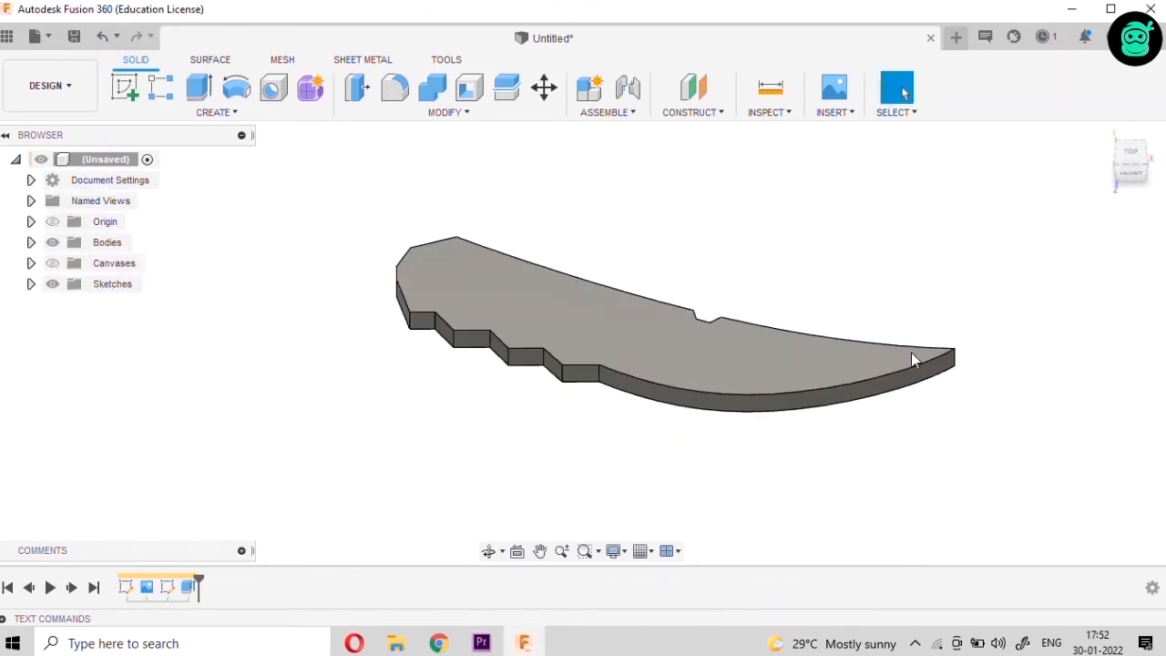
Show the reference canvas again and sketch a circle on the knife body's upper face over the finger hole nearest the blade
{"action": "left_click", "coordinate": [1130, 154]}
{"action": "scroll", "coordinate": [775, 361], "scroll_direction": "up", "scroll_amount": 5}
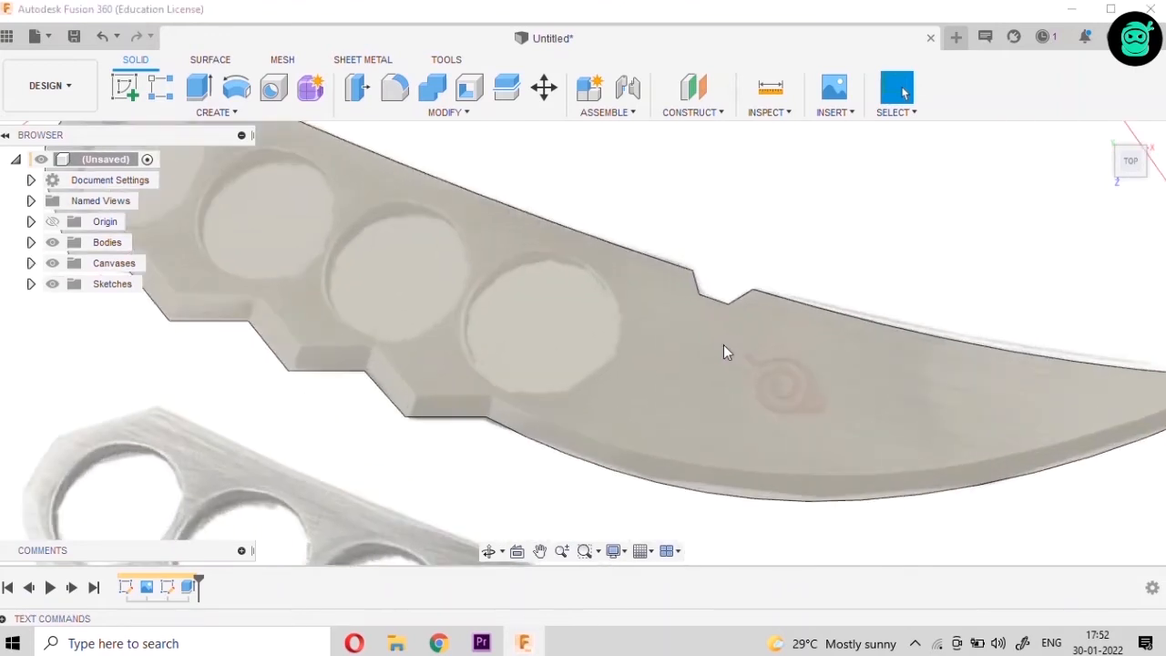
{"action": "scroll", "coordinate": [723, 345], "scroll_direction": "down", "scroll_amount": 3}
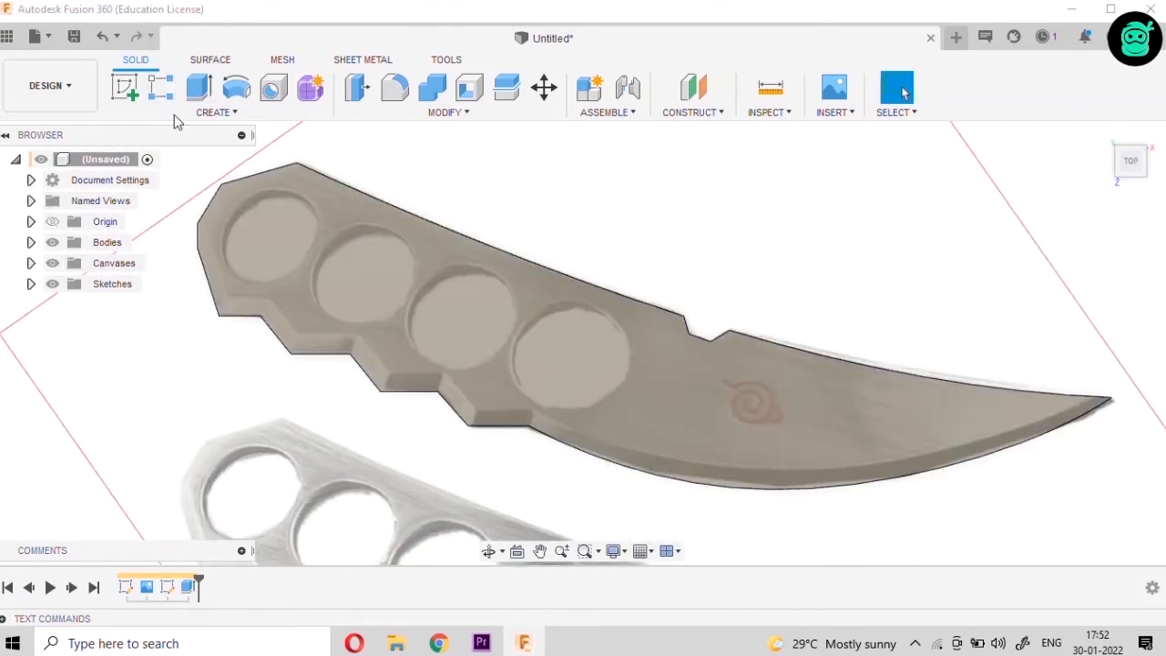
{"action": "left_click", "coordinate": [125, 86]}
{"action": "left_click", "coordinate": [583, 378]}
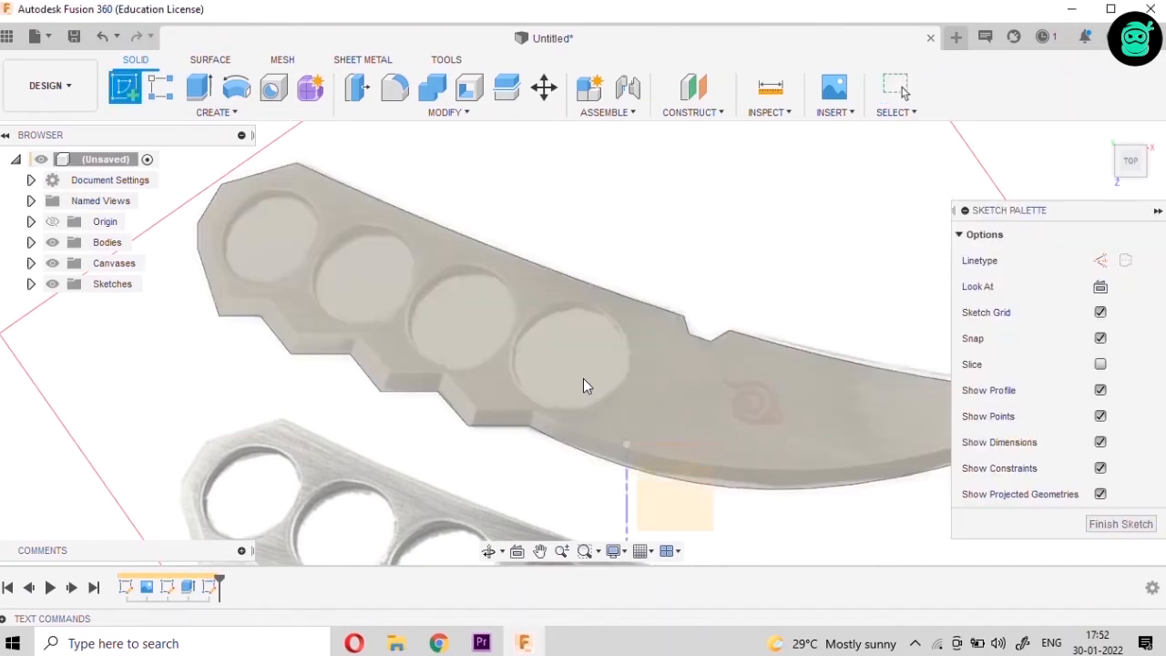
{"action": "scroll", "coordinate": [547, 337], "scroll_direction": "up", "scroll_amount": 4}
{"action": "key", "text": "c"}
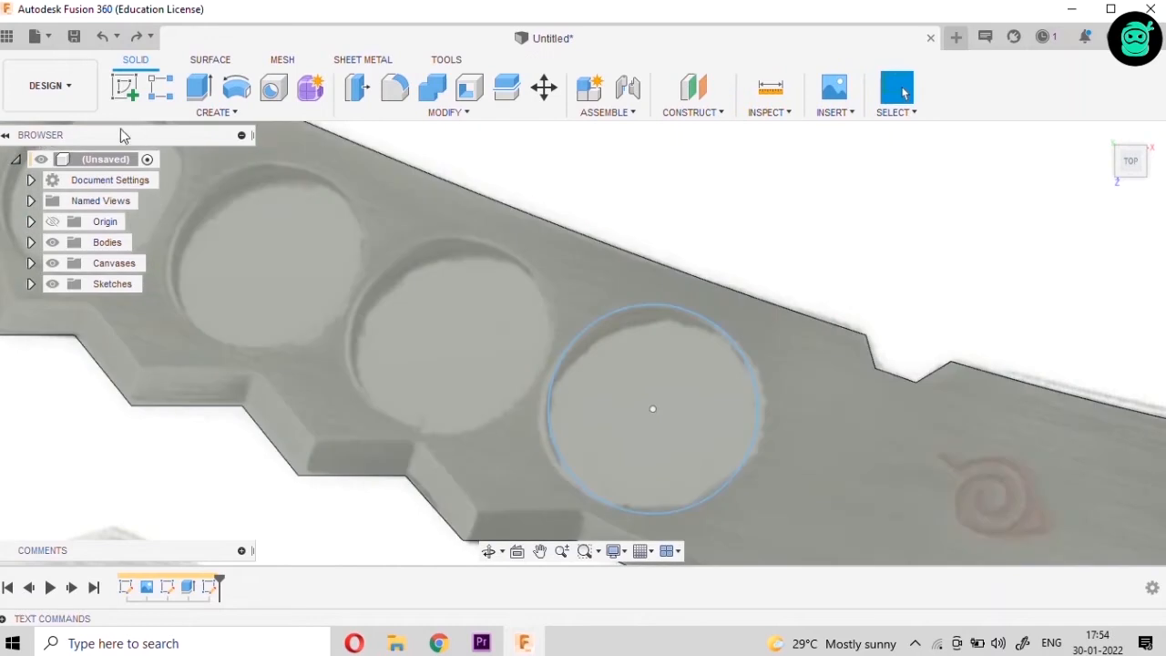
{"action": "left_click", "coordinate": [127, 86]}
{"action": "scroll", "coordinate": [784, 310], "scroll_direction": "down", "scroll_amount": 1}
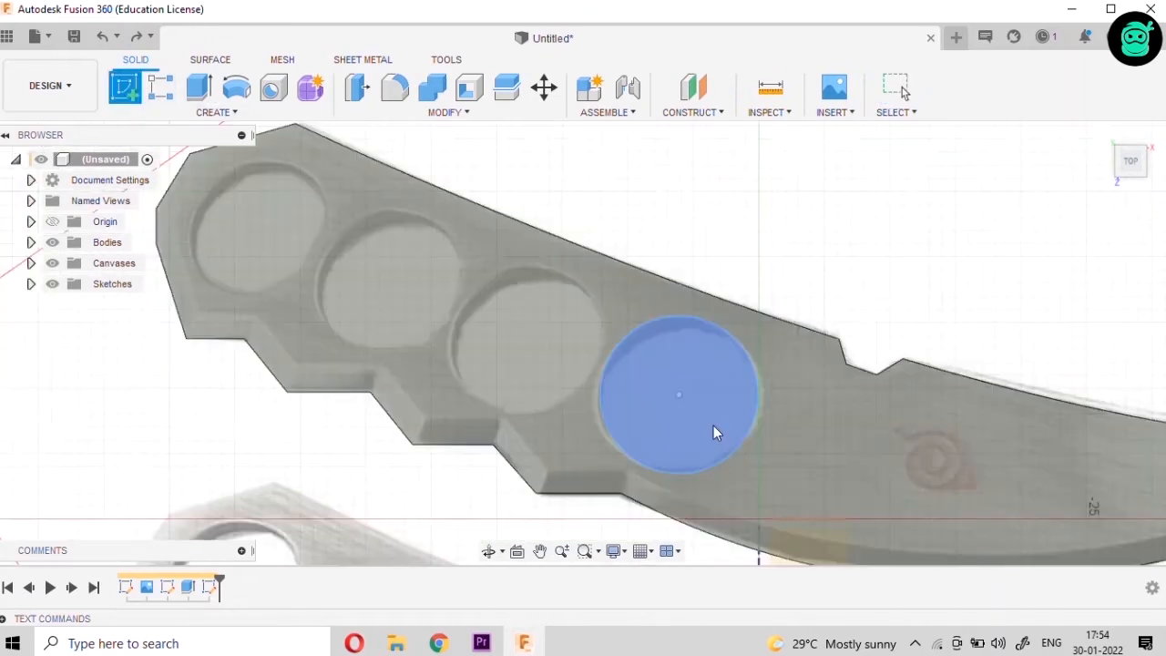
{"action": "scroll", "coordinate": [714, 425], "scroll_direction": "up", "scroll_amount": 1}
{"action": "key", "text": "Escape"}
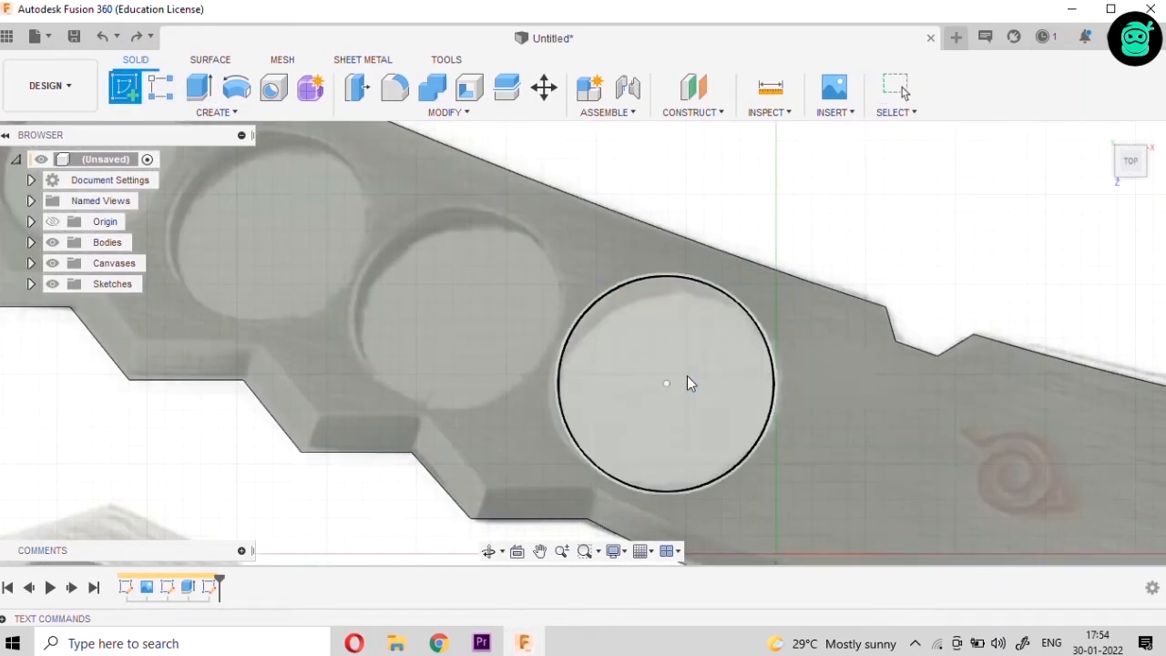
{"action": "scroll", "coordinate": [601, 323], "scroll_direction": "down", "scroll_amount": 2}
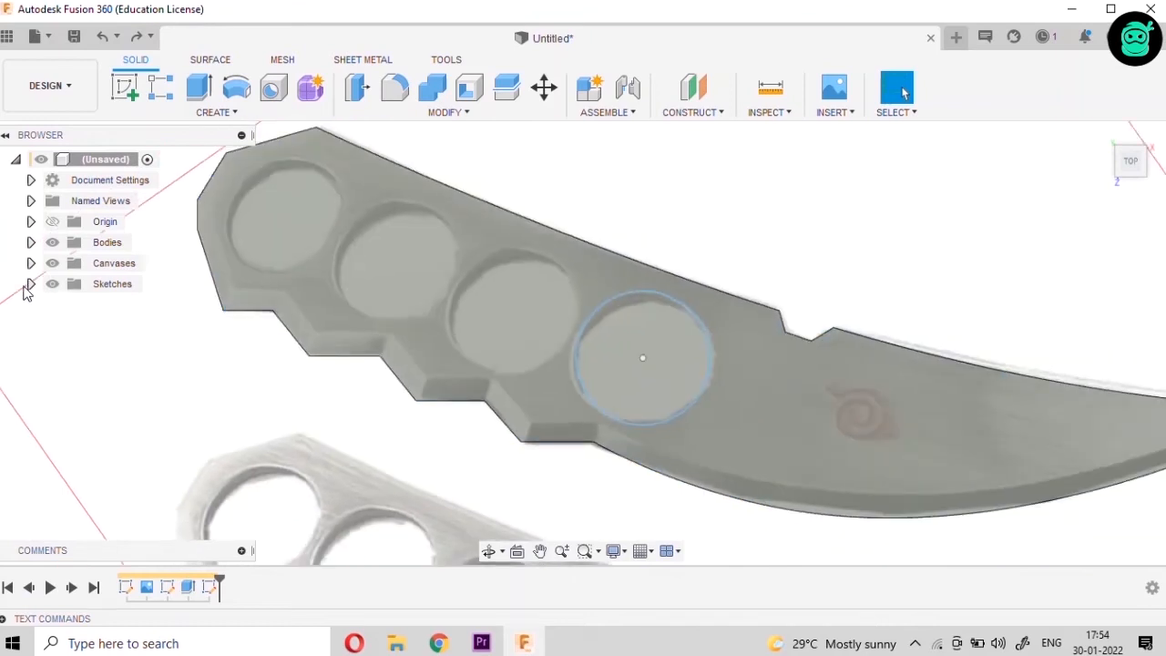
Set the finger-hole circle's diameter to 10 mm, reposition it within the hole nearest the blade, and finish the sketch
{"action": "left_click", "coordinate": [30, 284]}
{"action": "scroll", "coordinate": [167, 255], "scroll_direction": "up", "scroll_amount": 2}
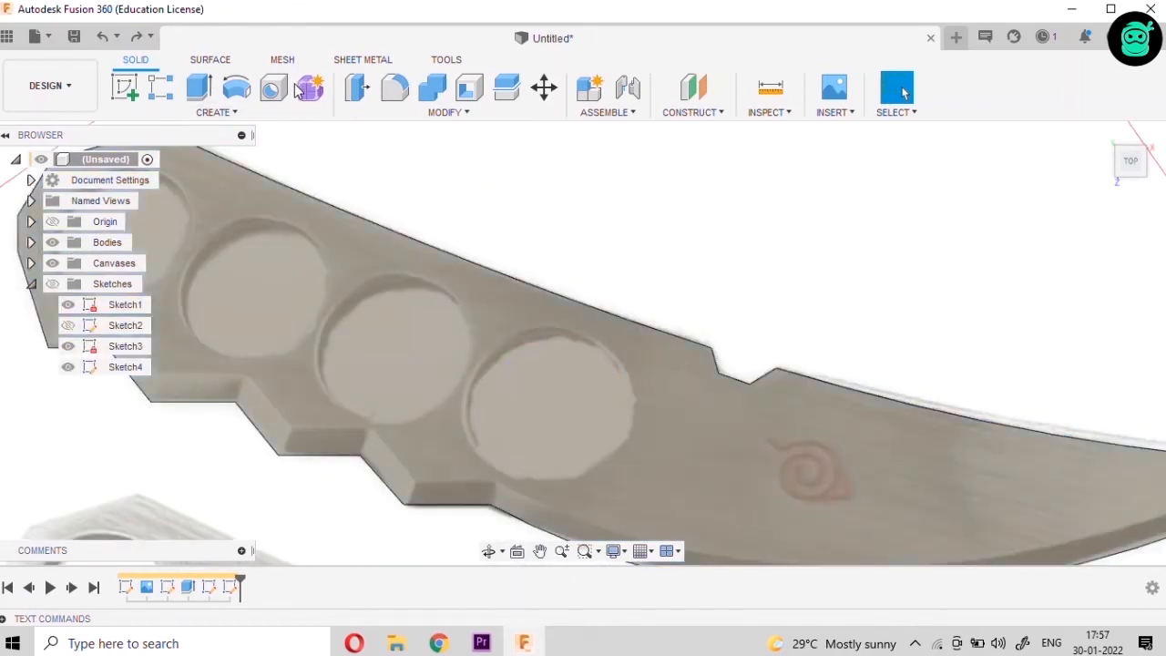
{"action": "scroll", "coordinate": [509, 398], "scroll_direction": "down", "scroll_amount": 5}
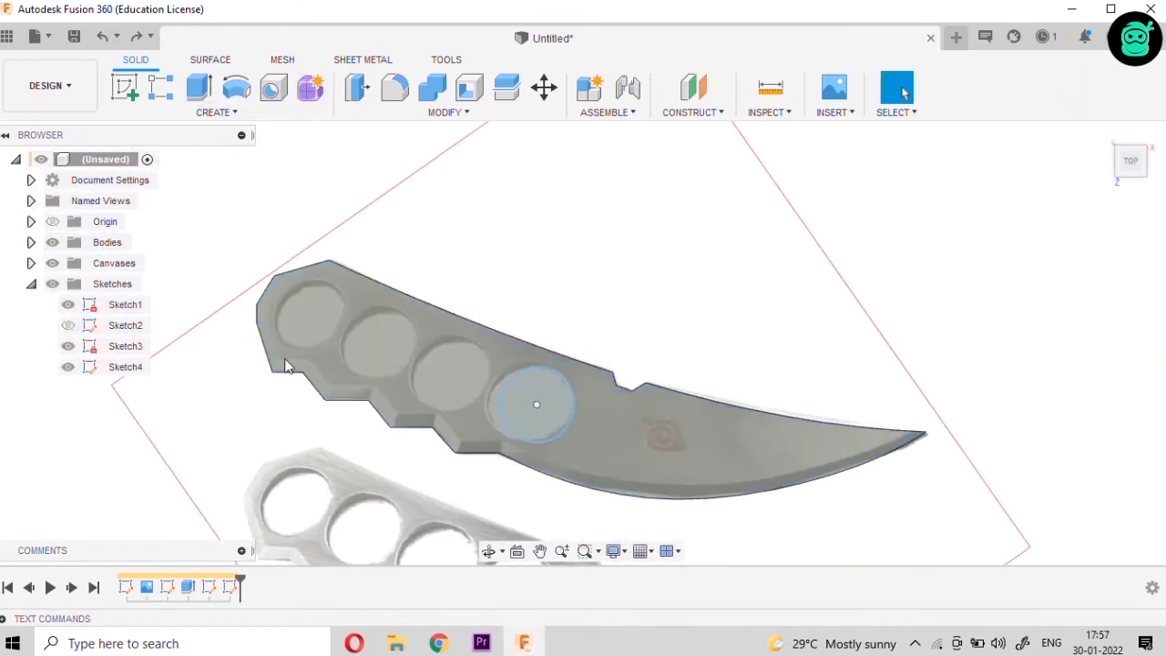
{"action": "scroll", "coordinate": [535, 277], "scroll_direction": "up", "scroll_amount": 4}
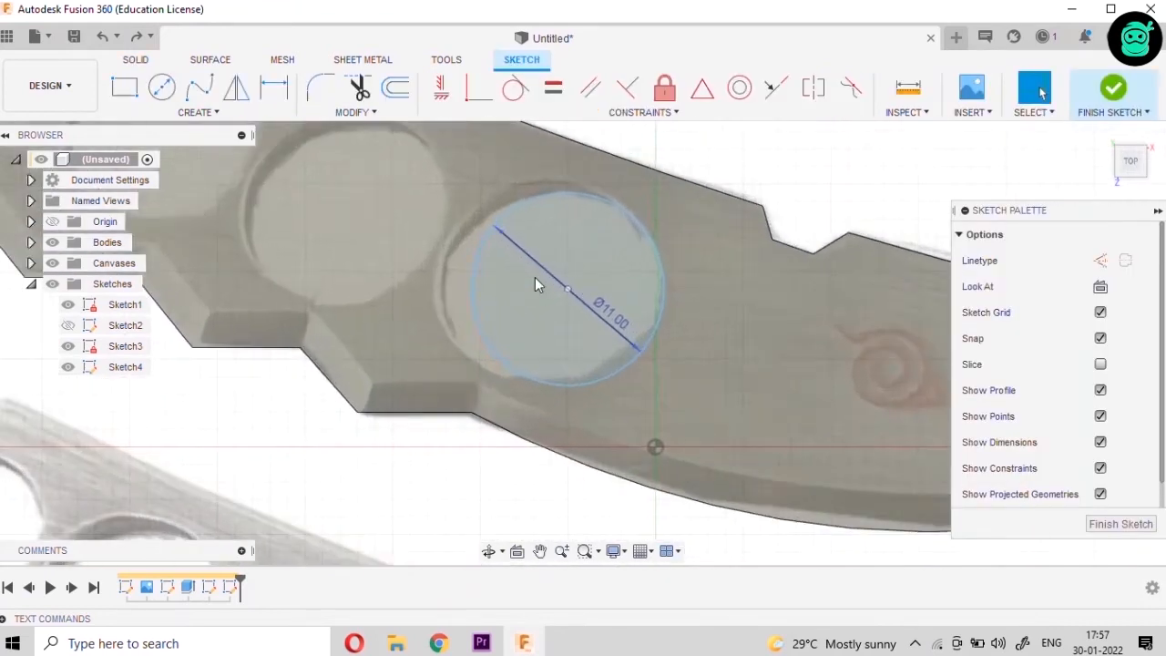
{"action": "scroll", "coordinate": [590, 425], "scroll_direction": "down", "scroll_amount": 3}
{"action": "scroll", "coordinate": [592, 339], "scroll_direction": "up", "scroll_amount": 4}
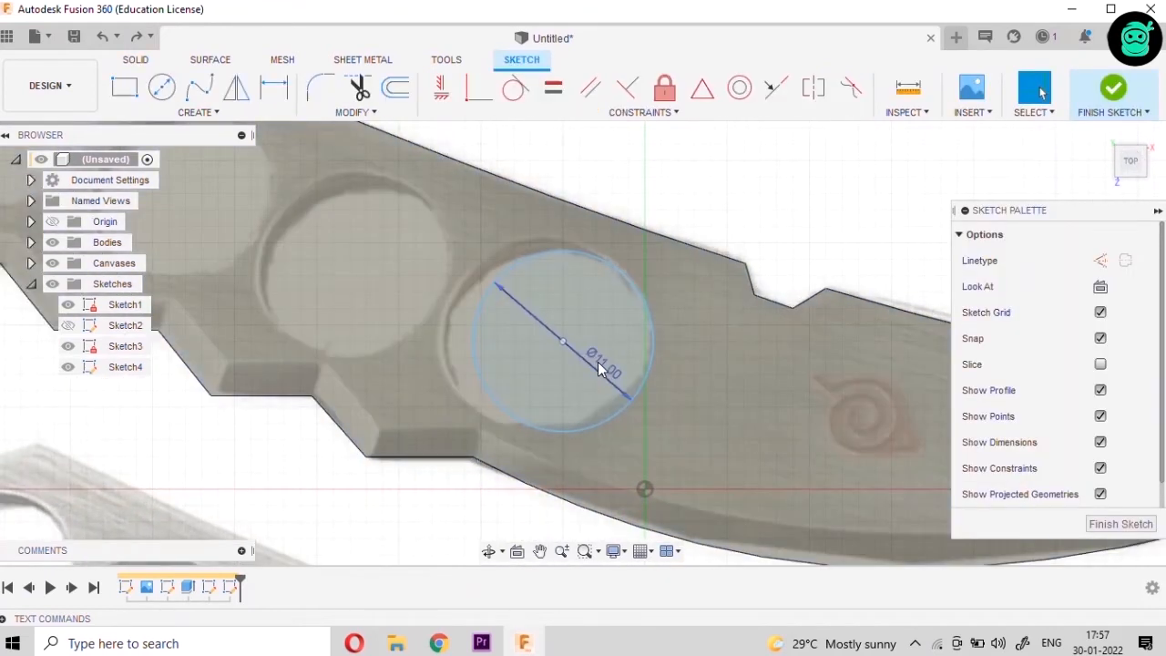
{"action": "double_click", "coordinate": [602, 368]}
{"action": "key", "text": "Return"}
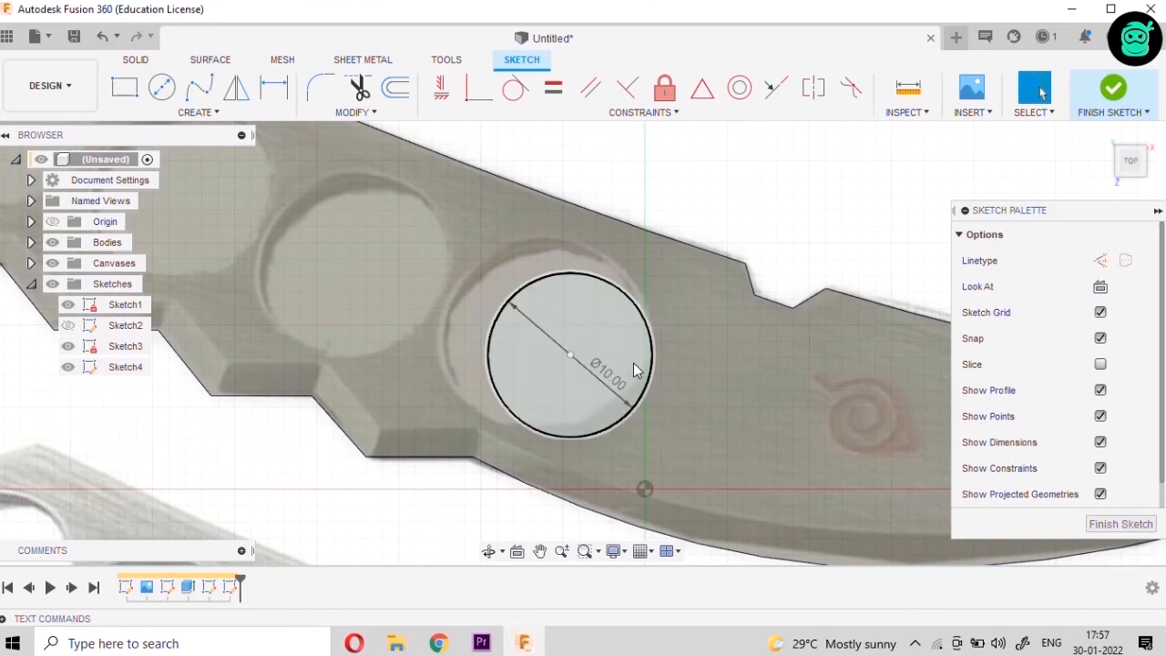
{"action": "left_click_drag", "start_coordinate": [572, 351], "coordinate": [580, 349]}
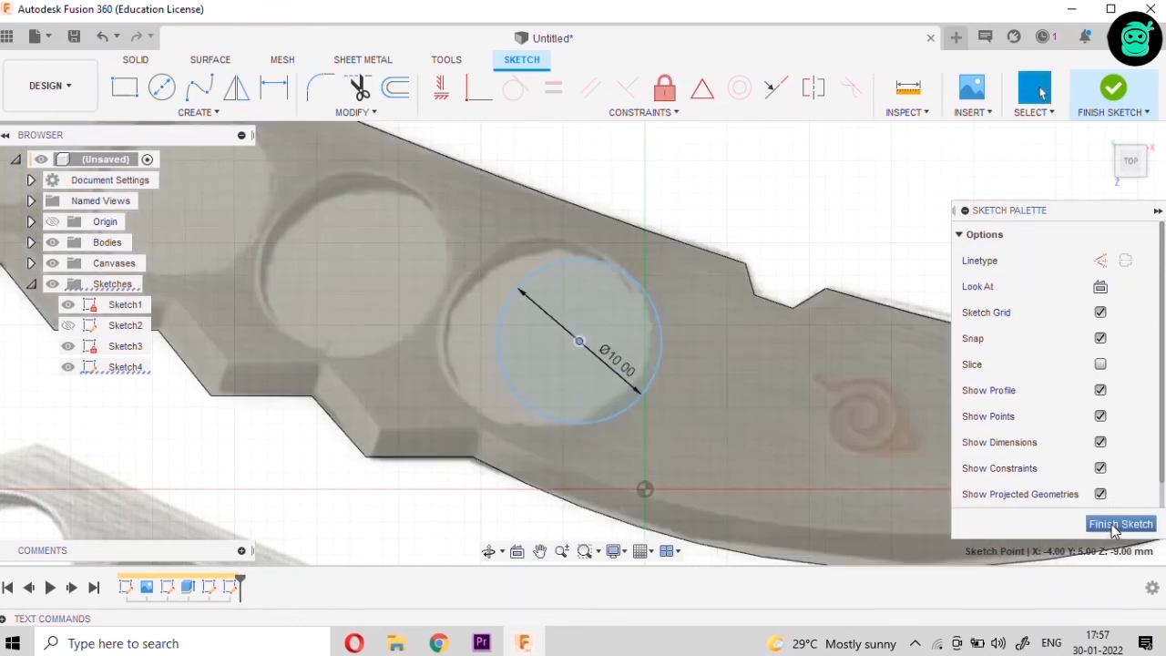
{"action": "left_click", "coordinate": [1119, 525]}
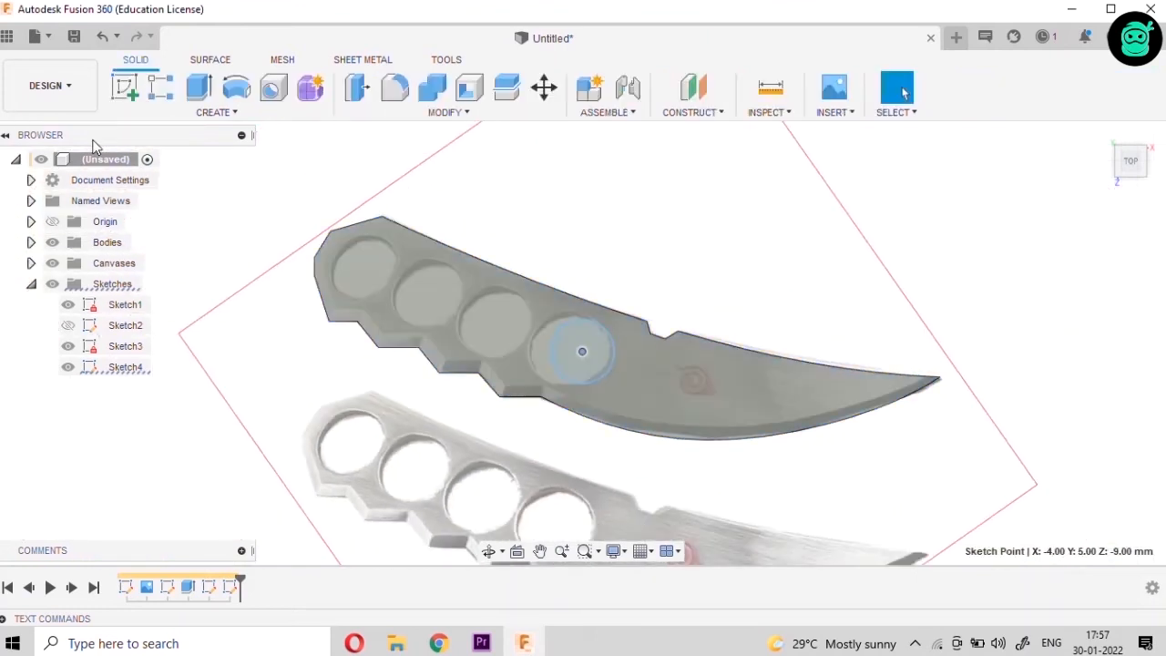
{"action": "left_click", "coordinate": [211, 112]}
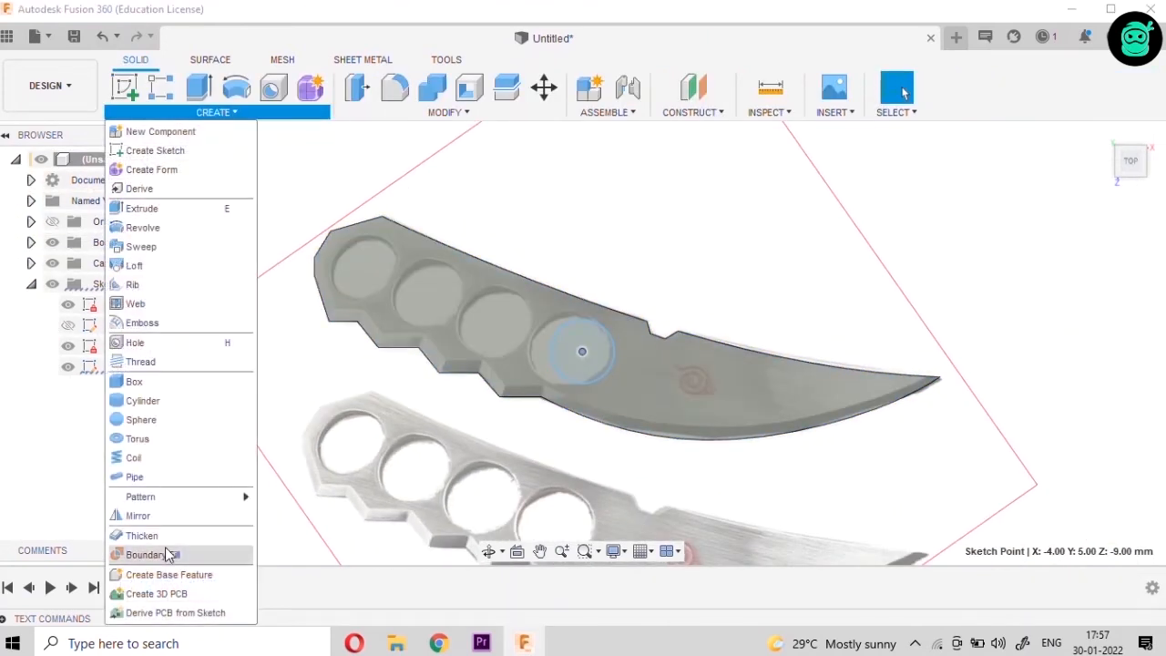
{"action": "mouse_move", "coordinate": [227, 500]}
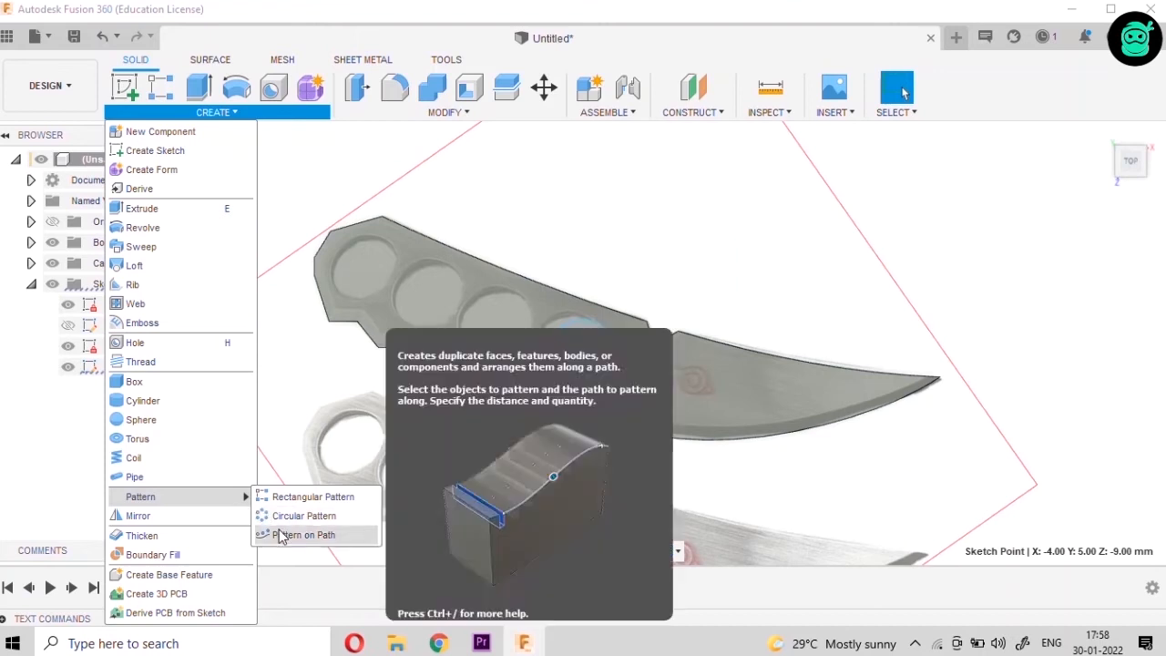
{"action": "left_click", "coordinate": [291, 534]}
{"action": "scroll", "coordinate": [612, 328], "scroll_direction": "up", "scroll_amount": 2}
{"action": "scroll", "coordinate": [612, 328], "scroll_direction": "down", "scroll_amount": 4}
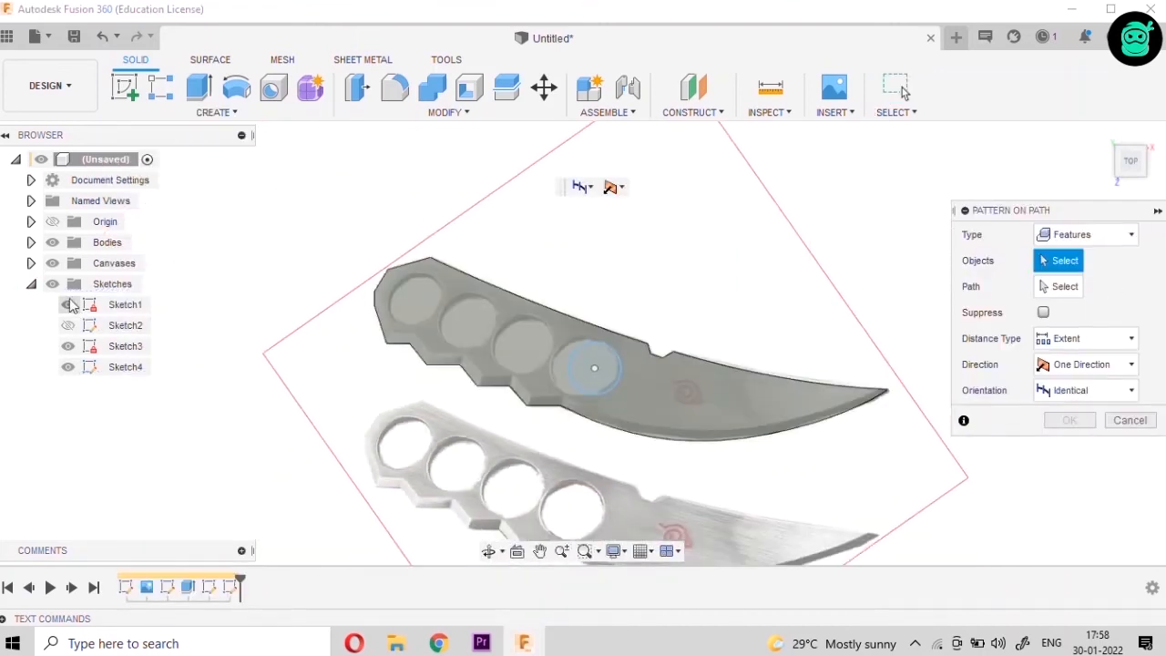
{"action": "left_click", "coordinate": [52, 263]}
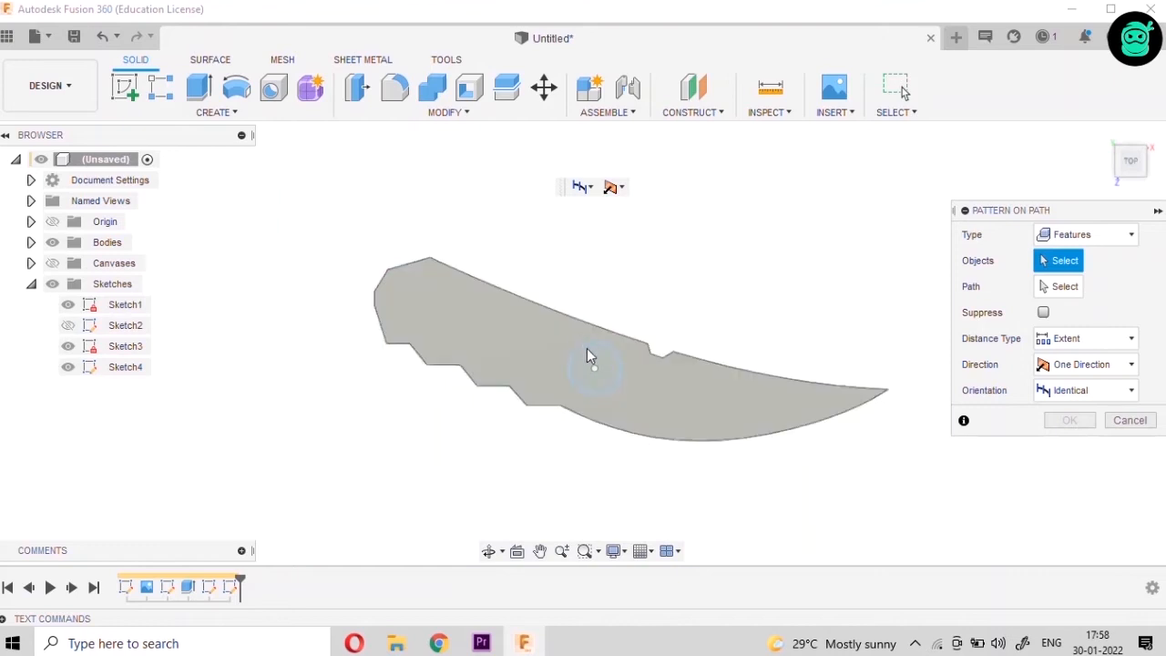
{"action": "left_click", "coordinate": [1128, 419]}
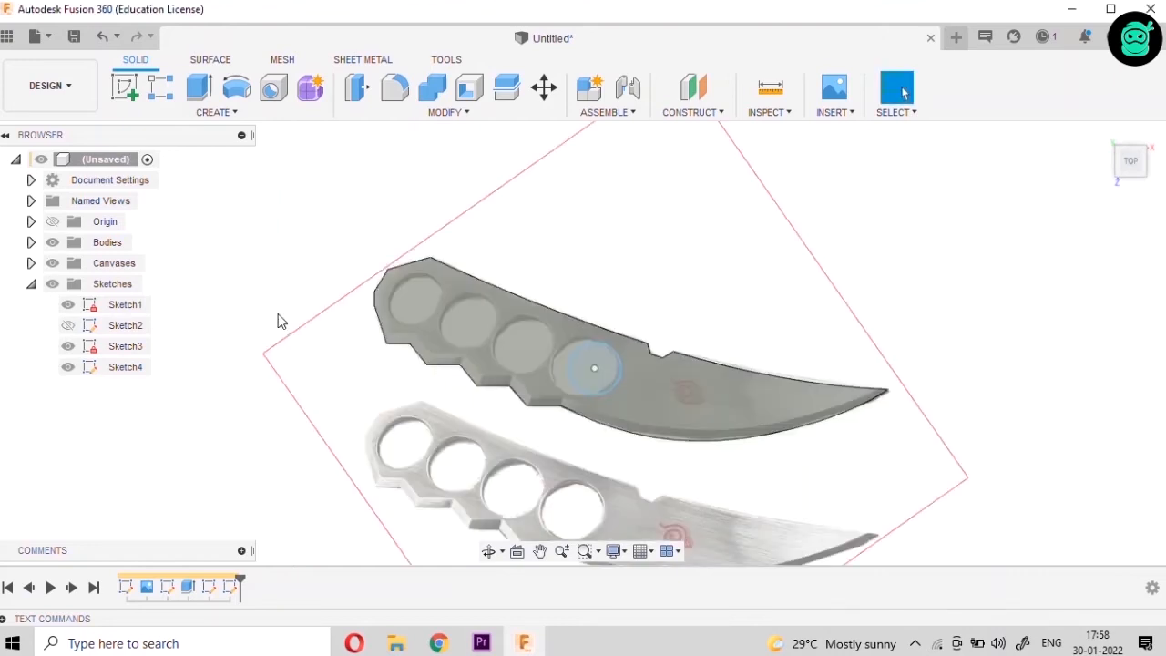
Hide the reference canvas and orient the view to an angled one of the knife body
{"action": "left_click_drag", "start_coordinate": [1130, 174], "coordinate": [1117, 154]}
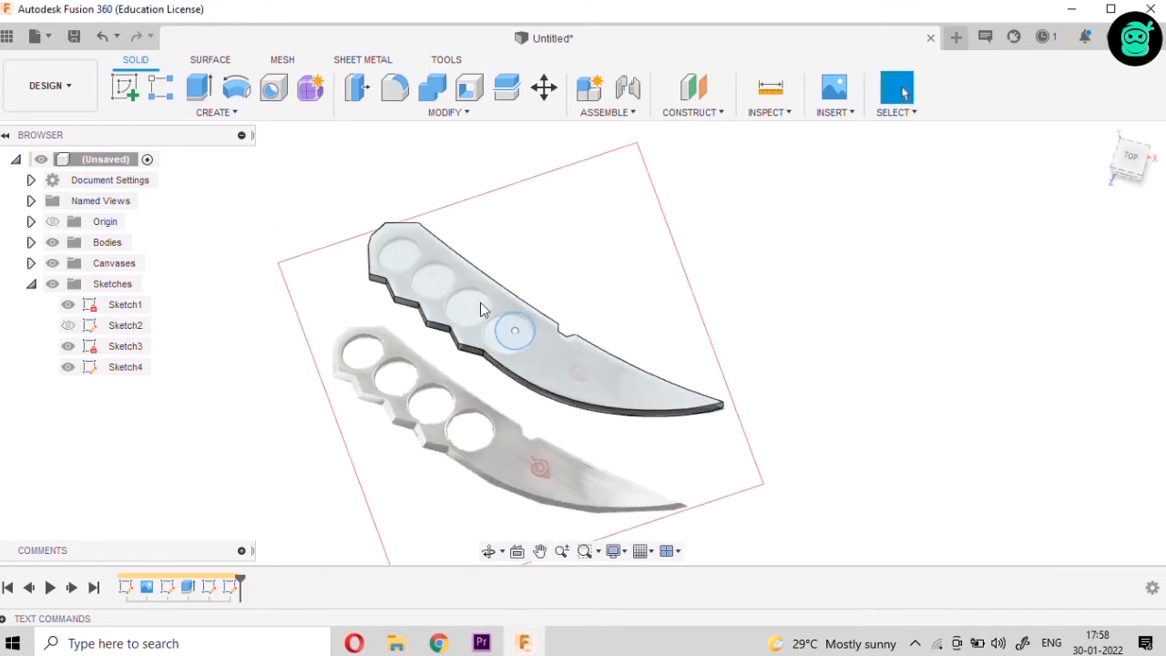
{"action": "left_click", "coordinate": [52, 265]}
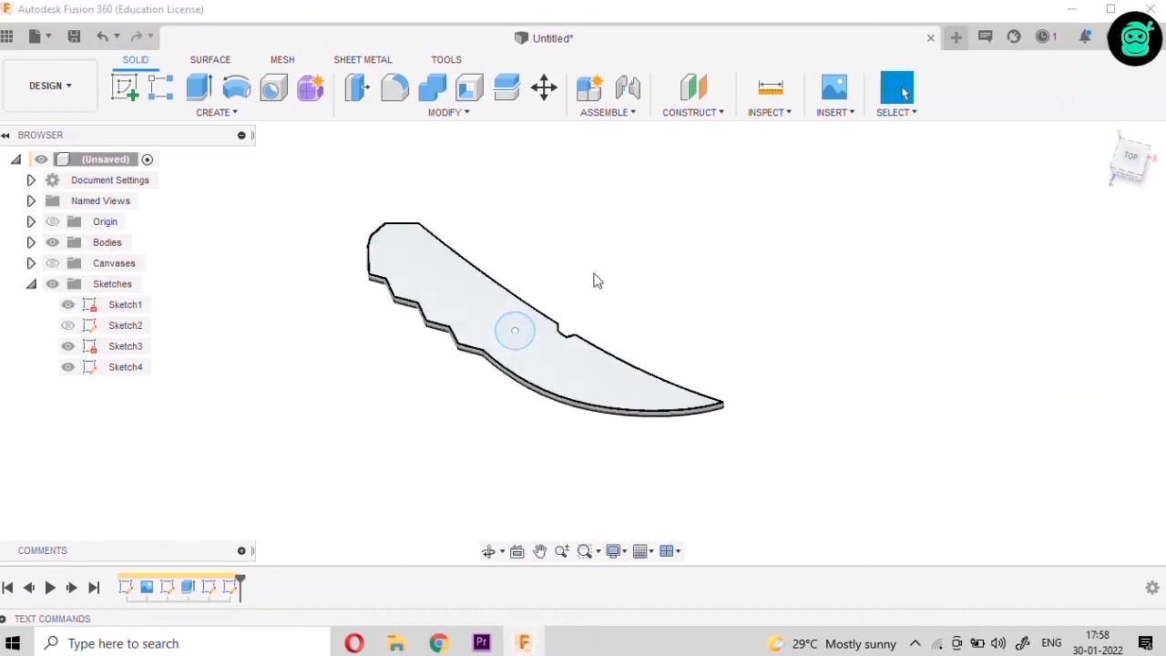
{"action": "left_click", "coordinate": [1132, 179]}
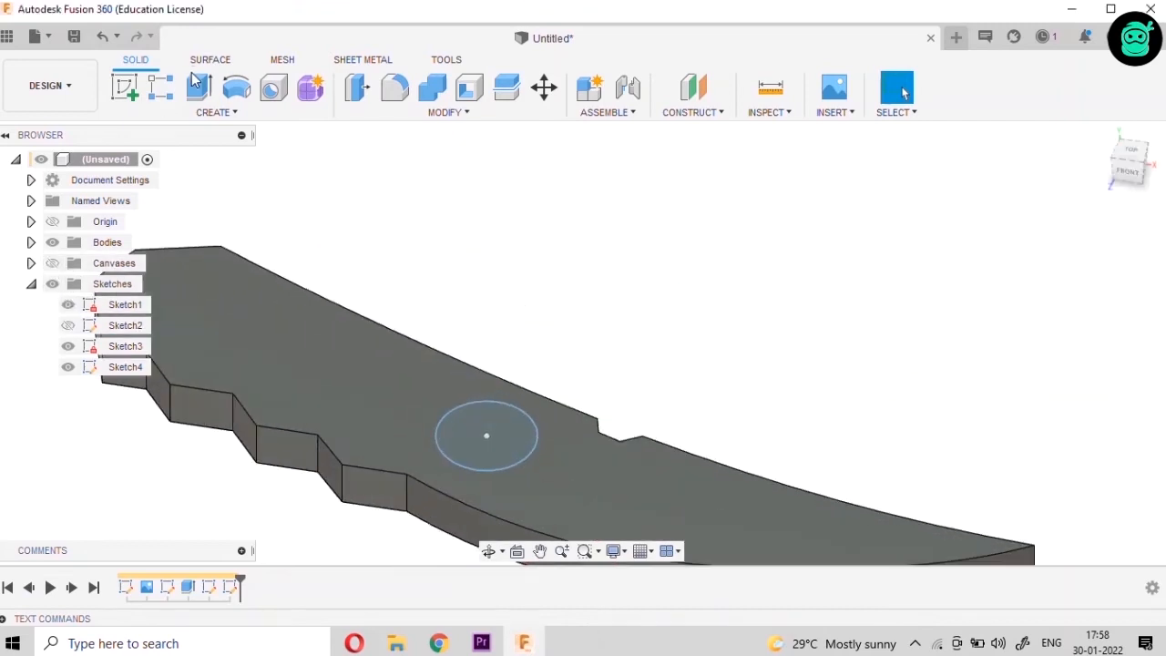
{"action": "left_click", "coordinate": [492, 448]}
{"action": "scroll", "coordinate": [655, 384], "scroll_direction": "down", "scroll_amount": 2}
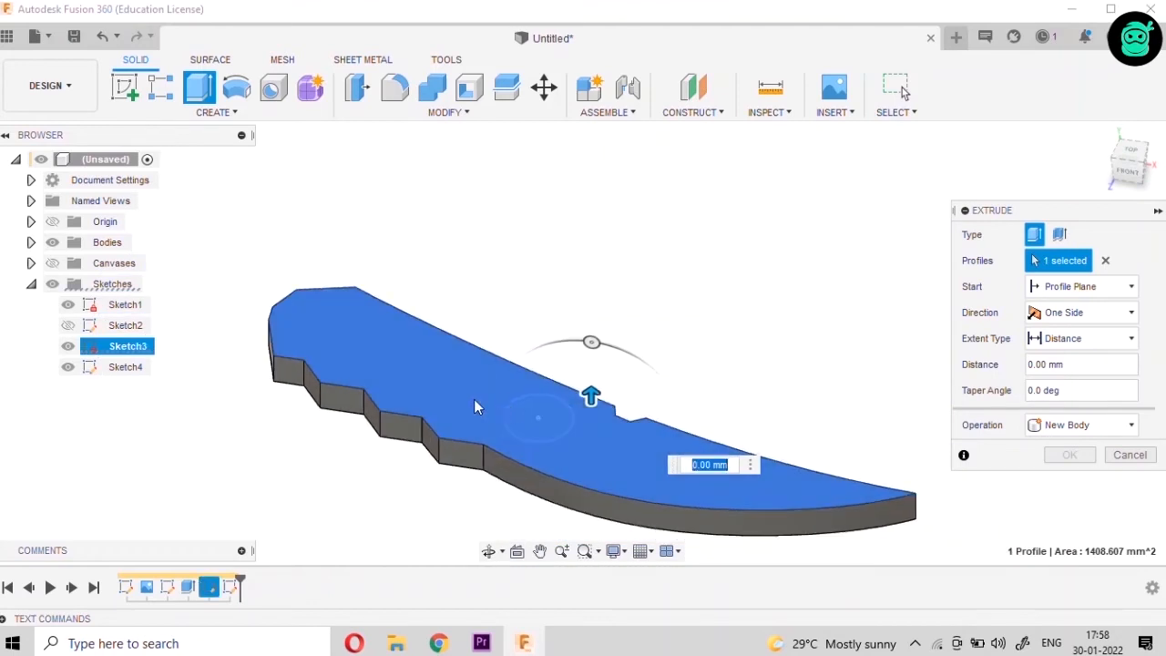
{"action": "key", "text": "Escape"}
Hide Sketch3 and keep Sketch4 with the finger-hole circle shown on the knife body
{"action": "left_click", "coordinate": [67, 346]}
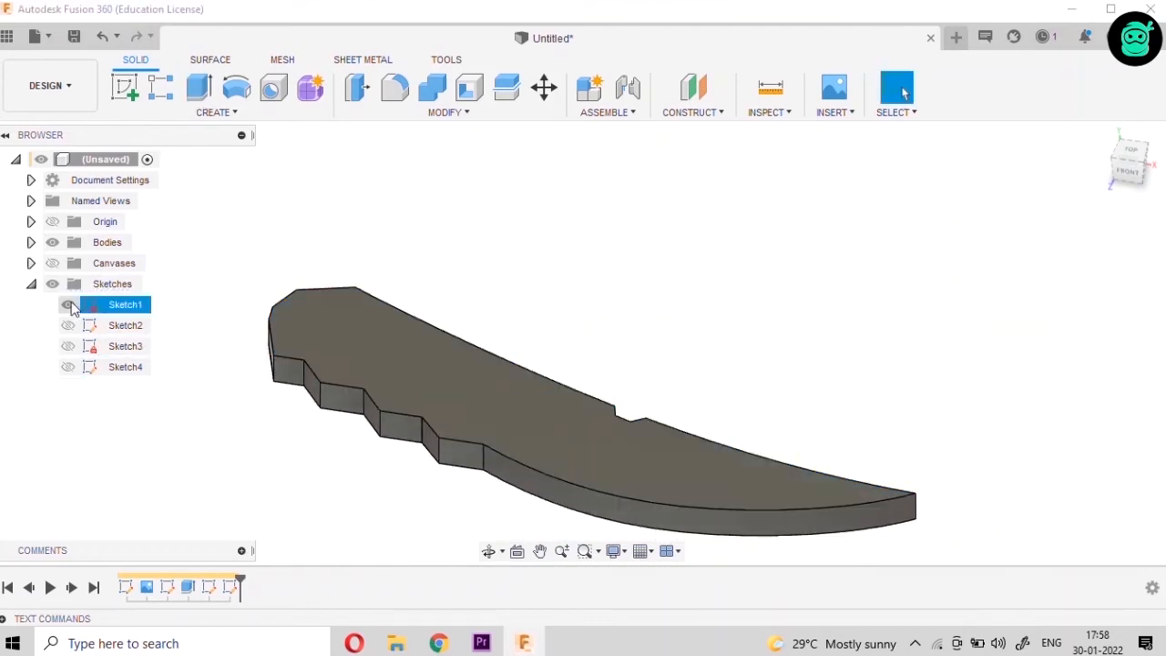
{"action": "left_click", "coordinate": [68, 346]}
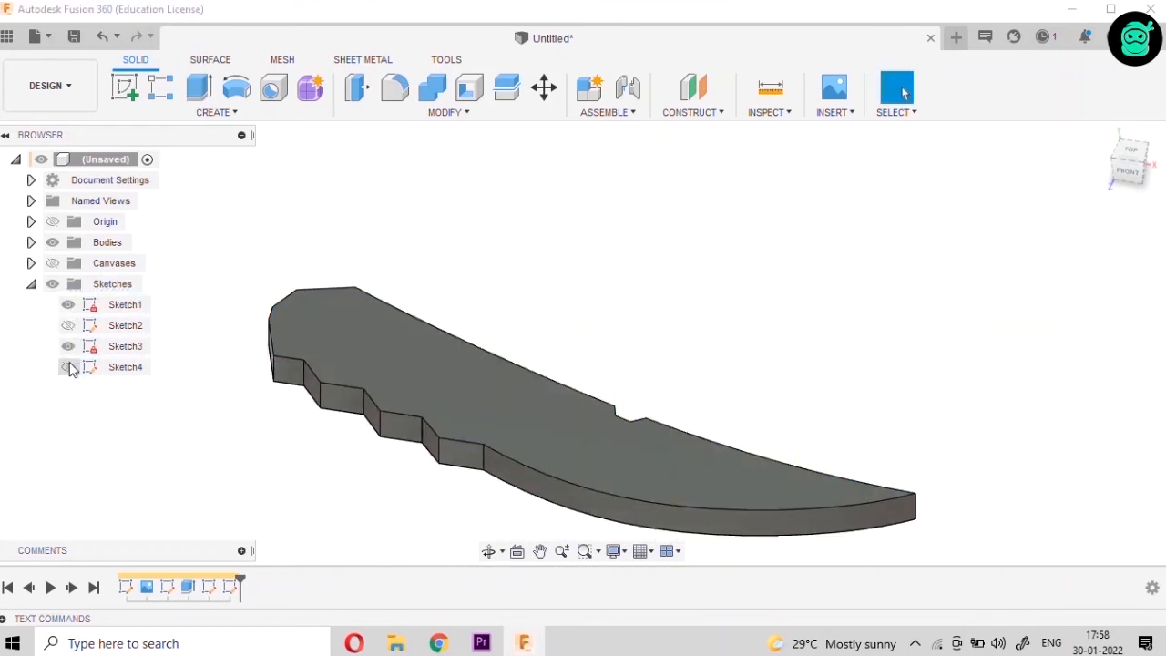
{"action": "left_click", "coordinate": [67, 367]}
{"action": "left_click", "coordinate": [67, 346]}
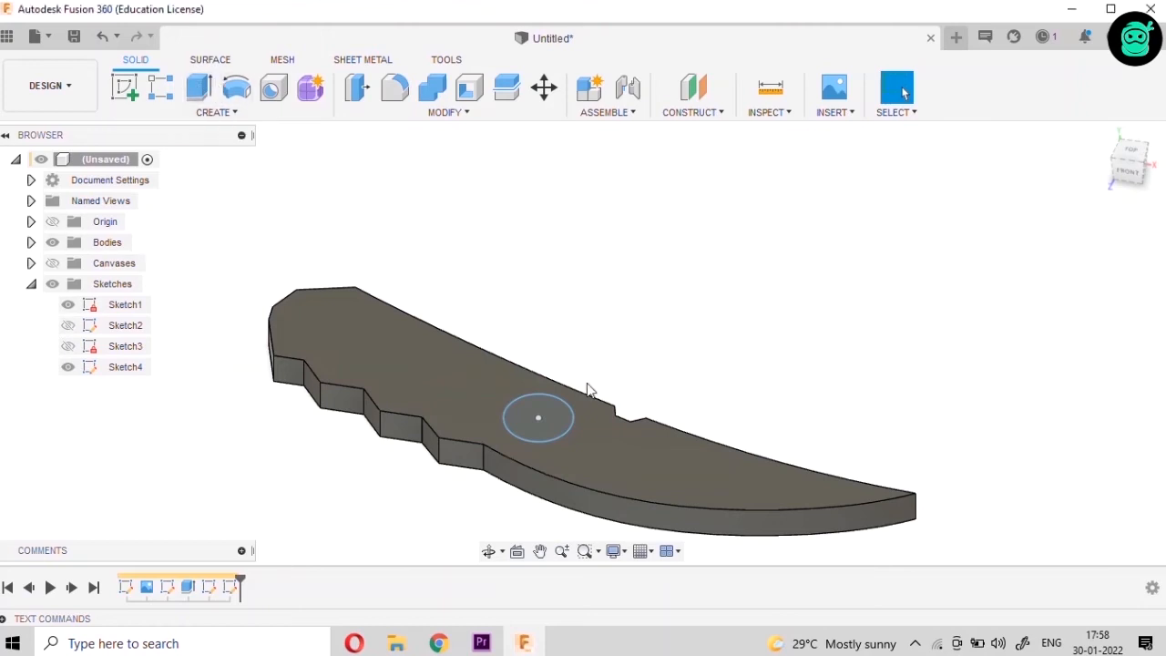
Cut the sketched 10 mm circle 18 mm down through the knife body with an extrude
{"action": "left_click", "coordinate": [535, 412]}
{"action": "key", "text": "e"}
{"action": "left_click_drag", "start_coordinate": [538, 417], "coordinate": [538, 497]}
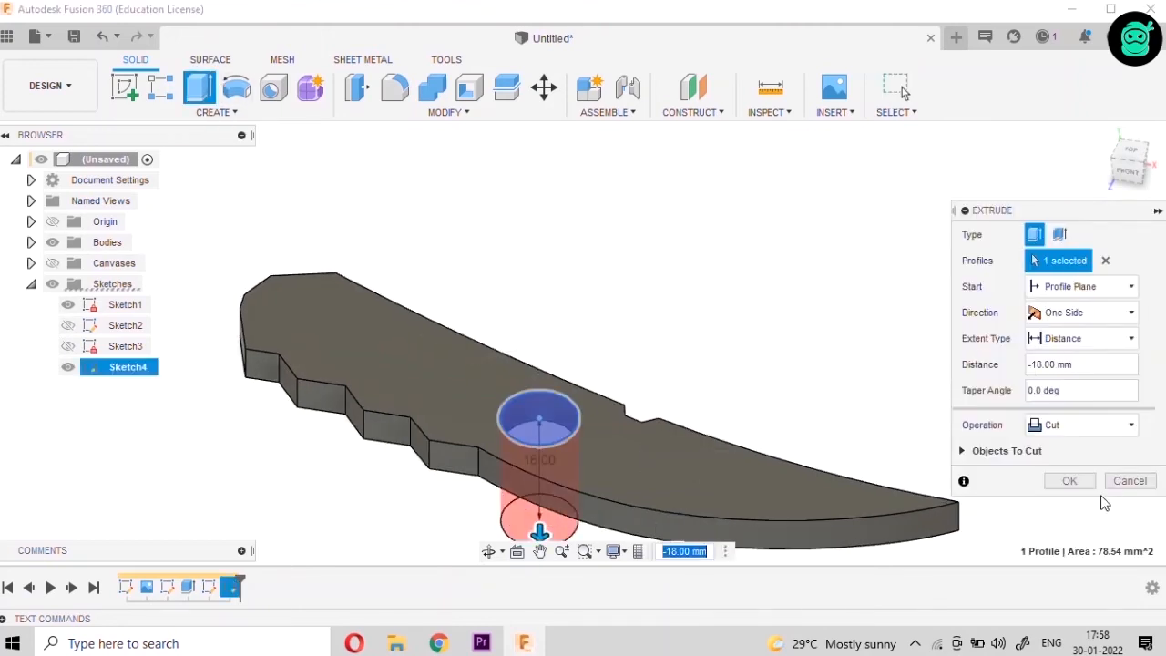
{"action": "left_click", "coordinate": [1070, 480]}
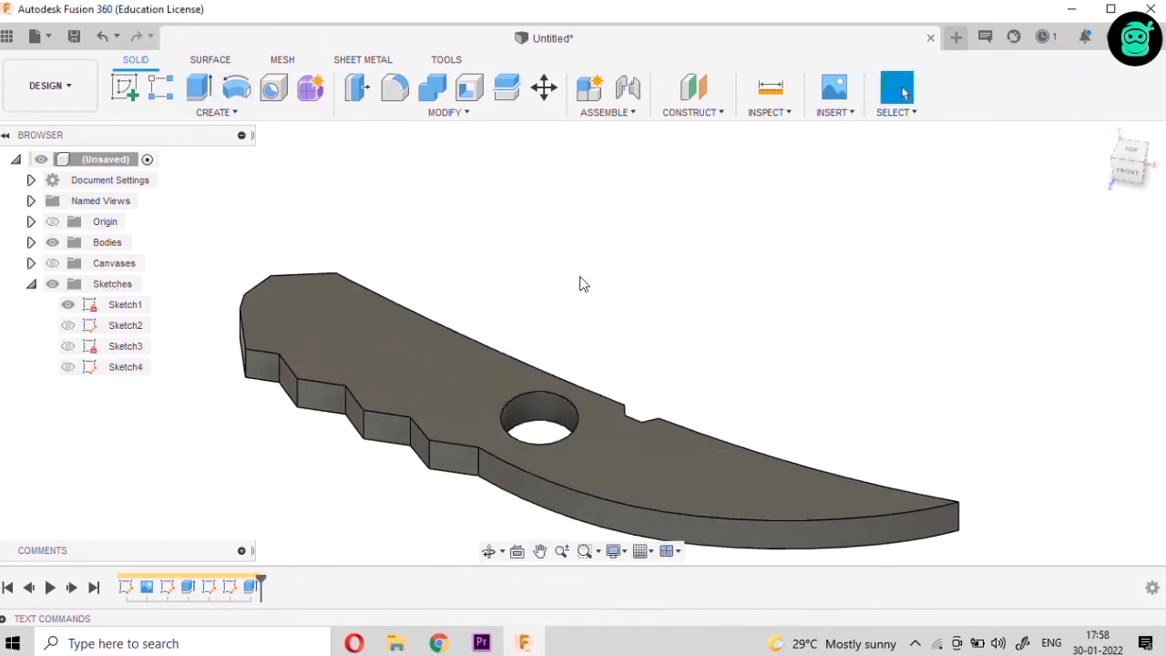
Set up a path pattern of the finger-hole cut along the handle's long spine edge, with quantity 4 over about 38.6 mm
{"action": "left_click", "coordinate": [230, 112]}
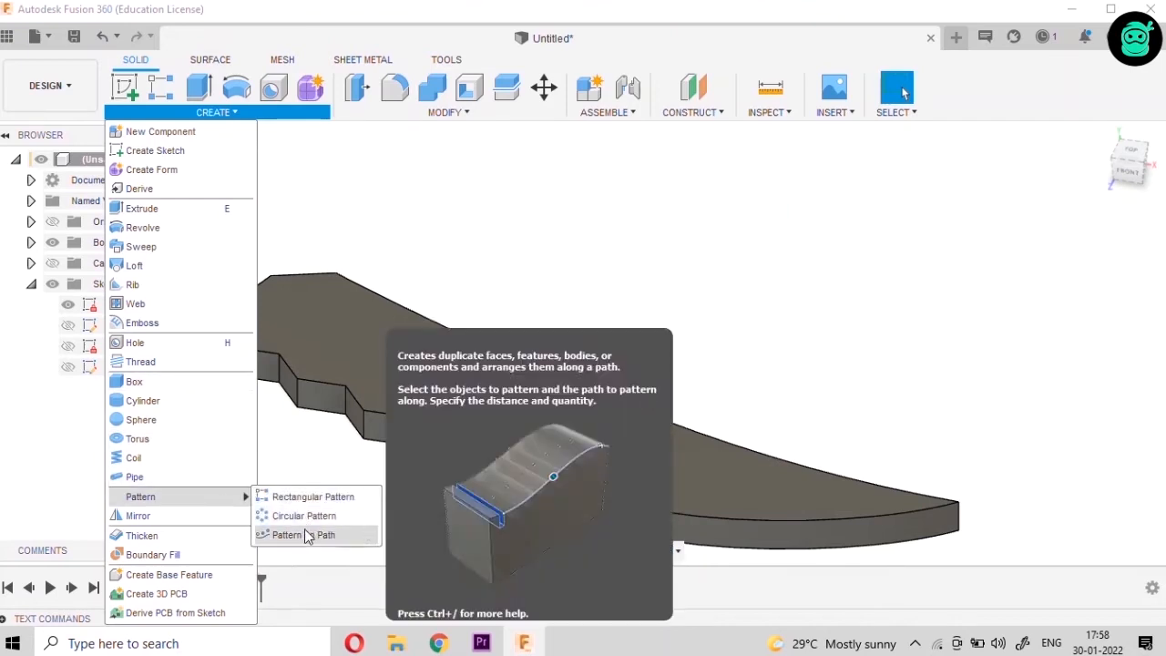
{"action": "left_click", "coordinate": [304, 535]}
{"action": "left_click", "coordinate": [536, 426]}
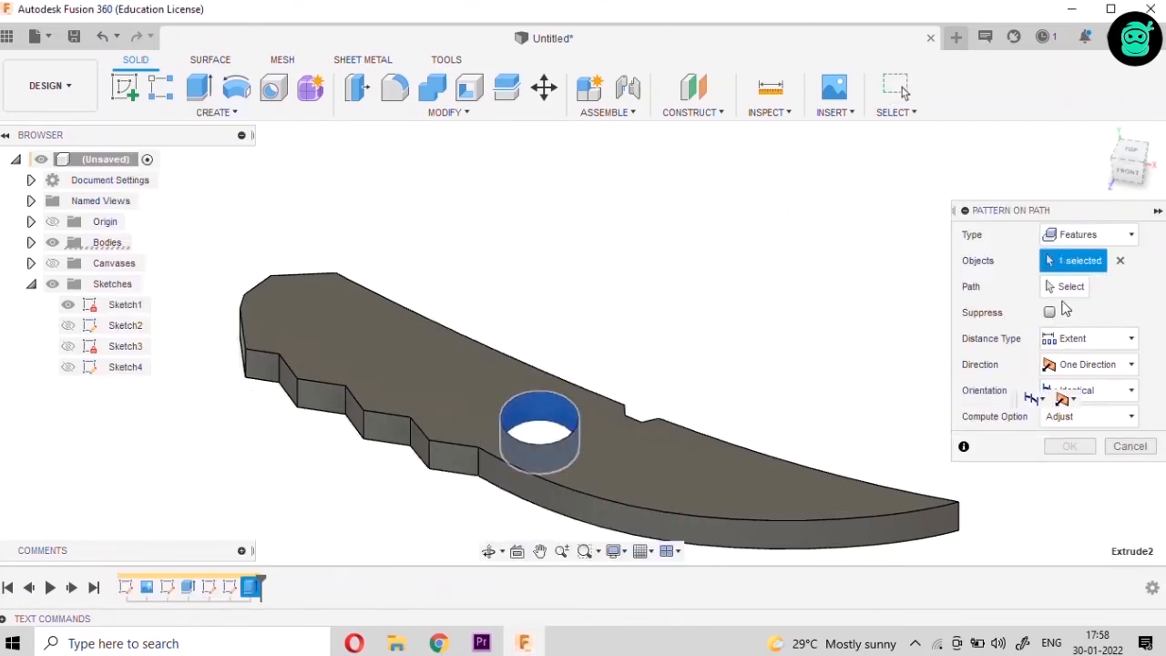
{"action": "left_click", "coordinate": [1072, 287]}
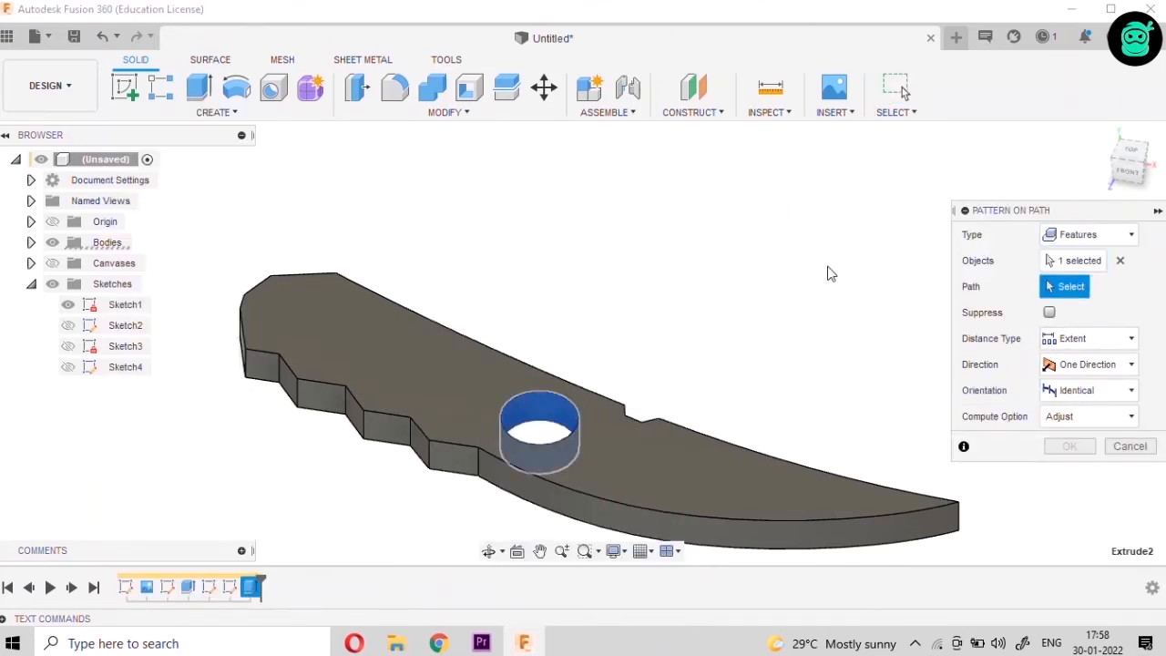
{"action": "left_click", "coordinate": [550, 387]}
{"action": "left_click_drag", "start_coordinate": [555, 395], "coordinate": [369, 255]}
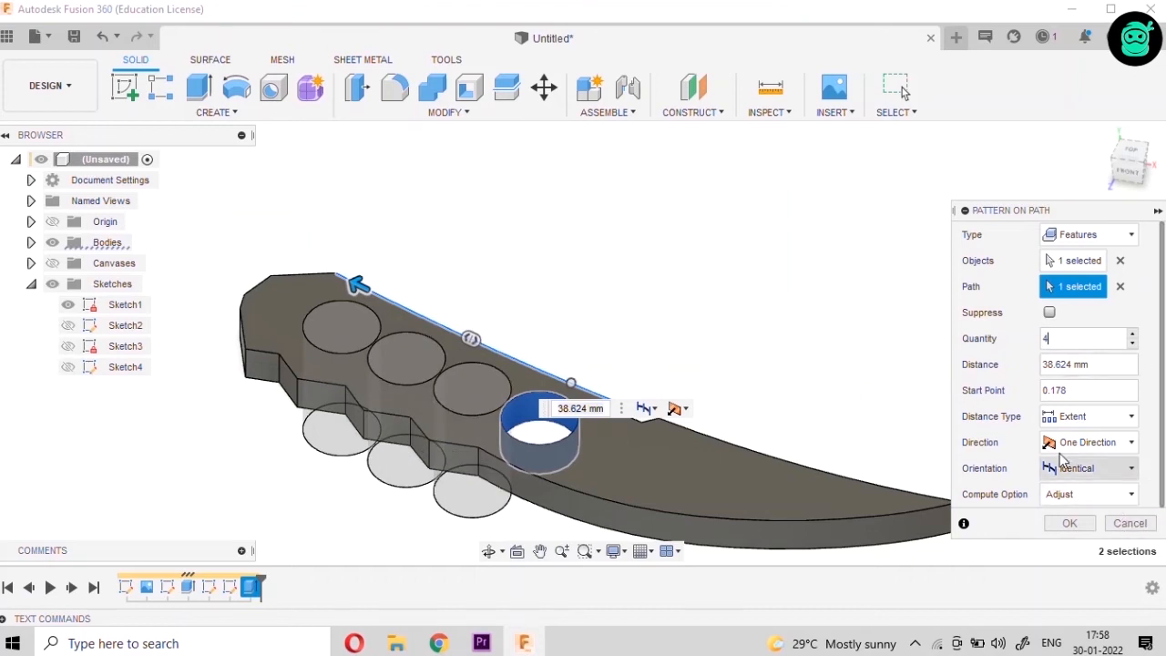
Extend the finger-hole pattern's distance to about 42.07 mm toward the handle end and create the pattern
{"action": "left_click", "coordinate": [1122, 171]}
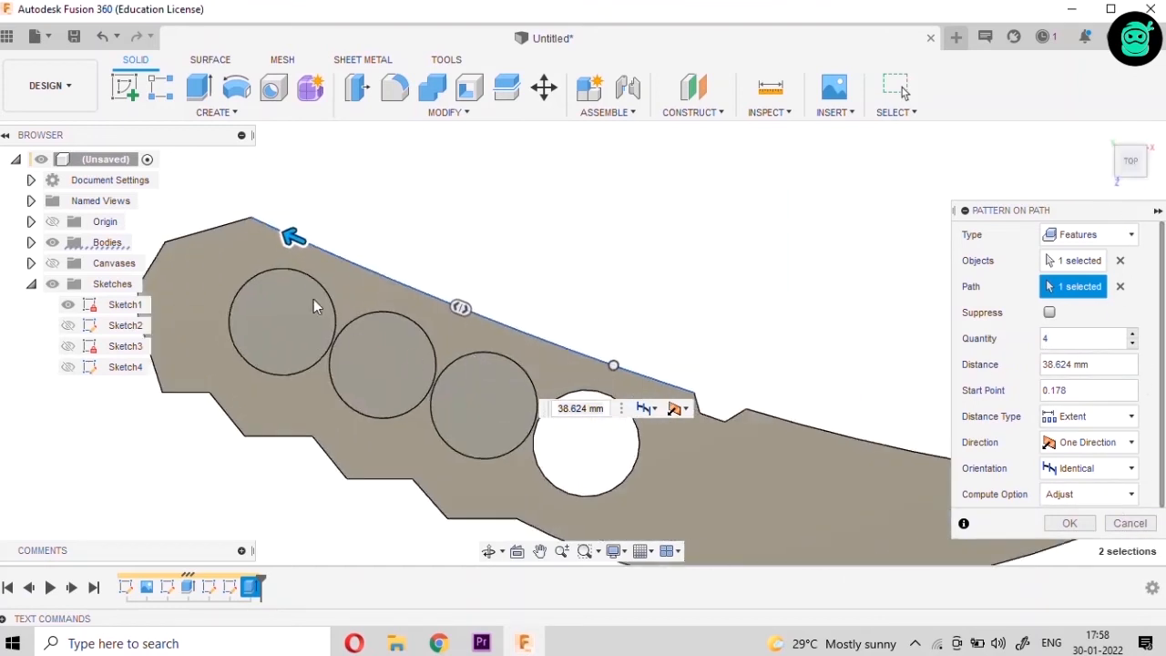
{"action": "left_click_drag", "start_coordinate": [290, 230], "coordinate": [252, 230]}
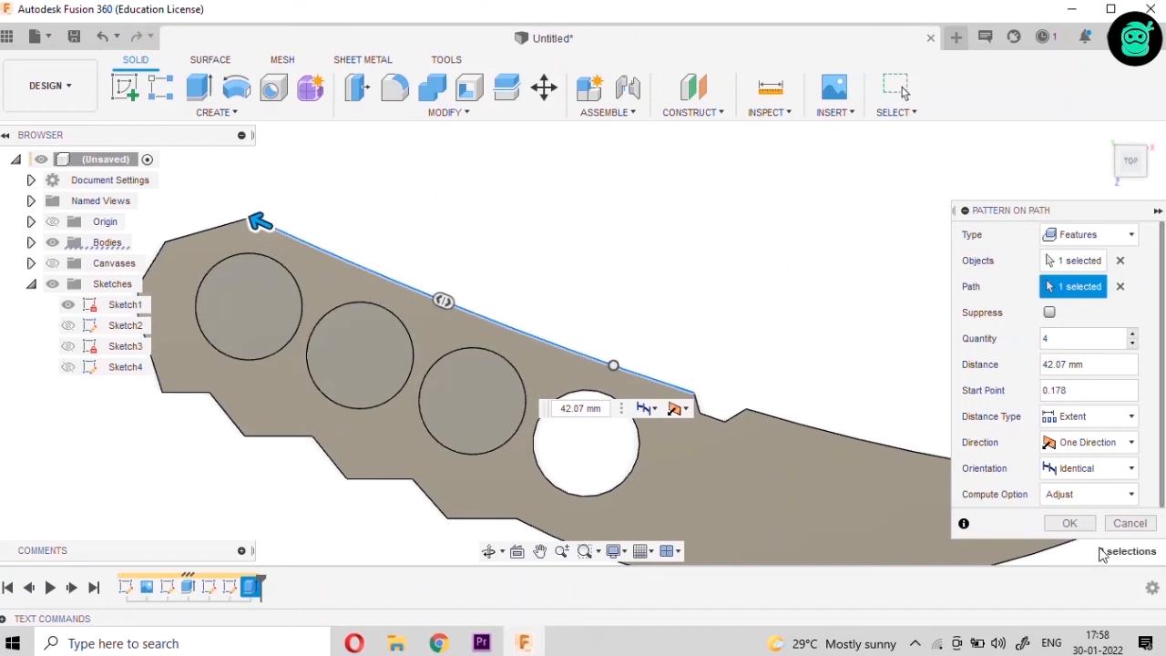
{"action": "left_click", "coordinate": [1070, 523]}
{"action": "scroll", "coordinate": [768, 343], "scroll_direction": "down", "scroll_amount": 5}
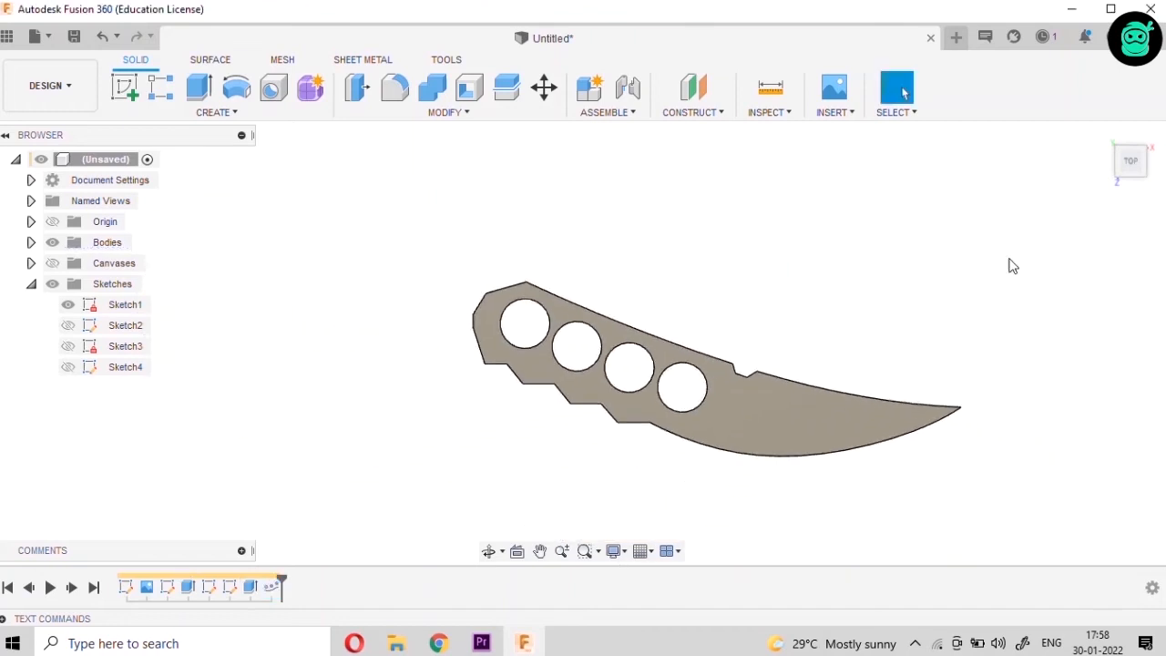
Start an equal-distance chamfer on the upper face, selecting the curved cutting edge and the five adjoining finger-grip edges
{"action": "left_click", "coordinate": [1128, 175]}
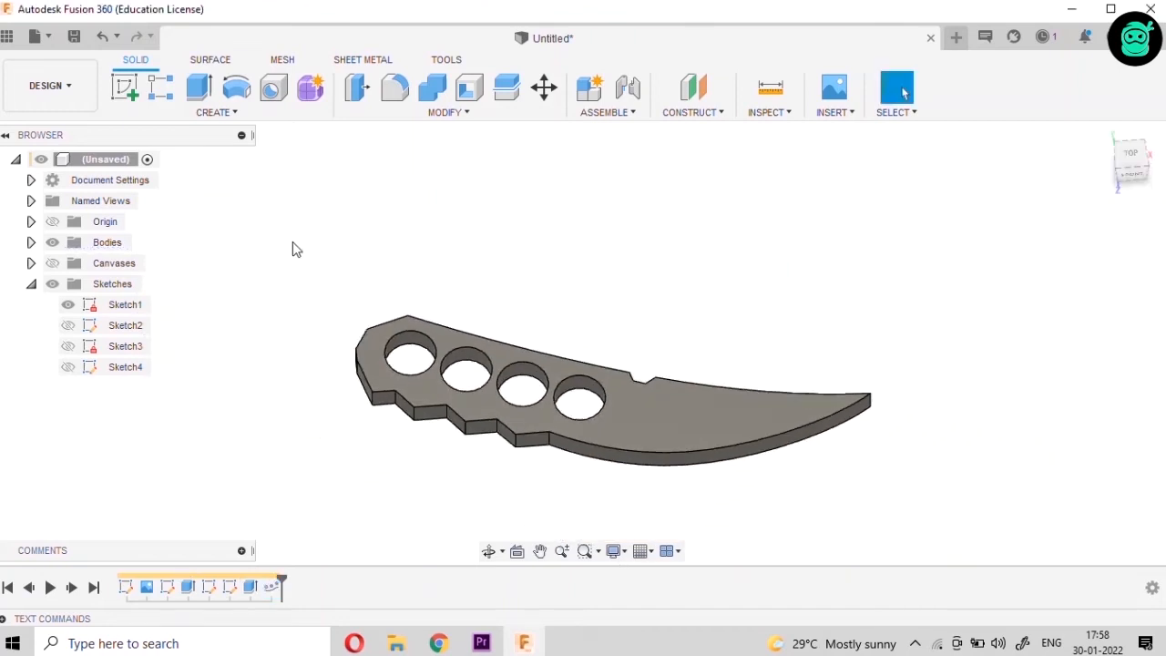
{"action": "left_click", "coordinate": [421, 114]}
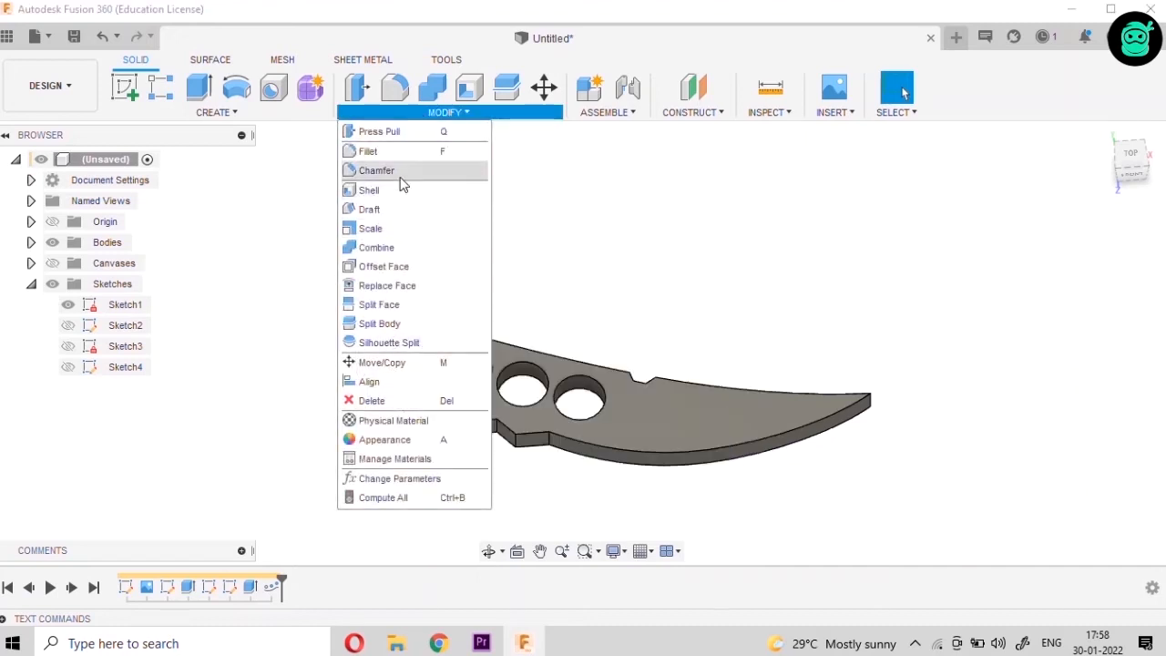
{"action": "left_click", "coordinate": [629, 444]}
{"action": "scroll", "coordinate": [629, 443], "scroll_direction": "up", "scroll_amount": 5}
{"action": "left_click", "coordinate": [529, 423]}
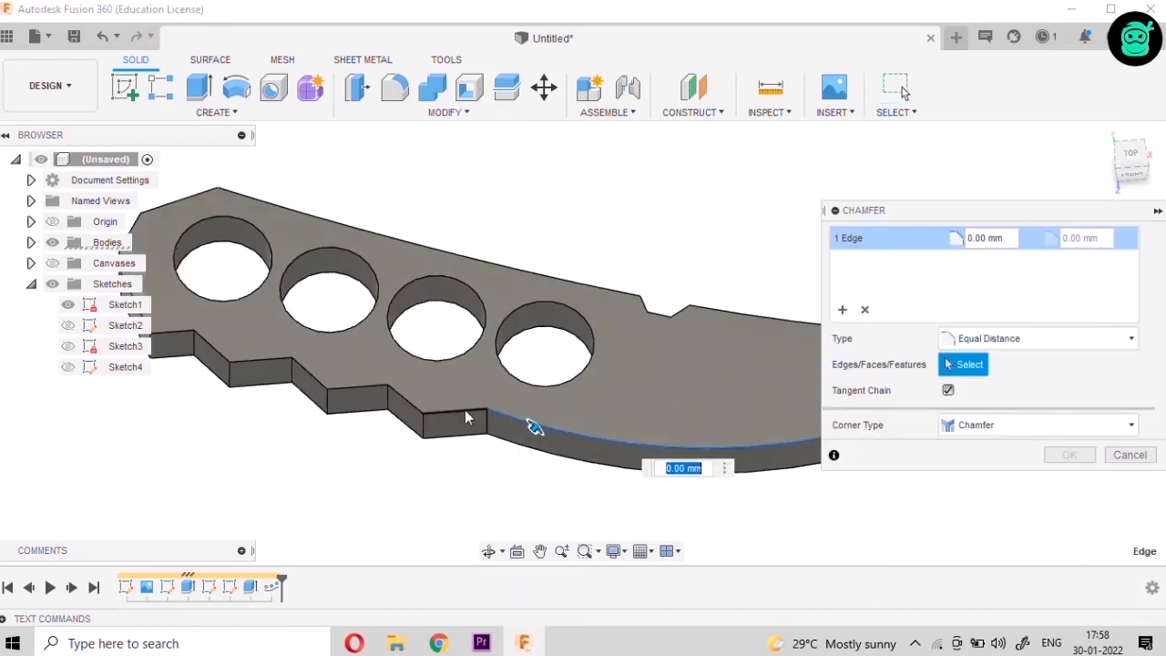
{"action": "left_click", "coordinate": [415, 410]}
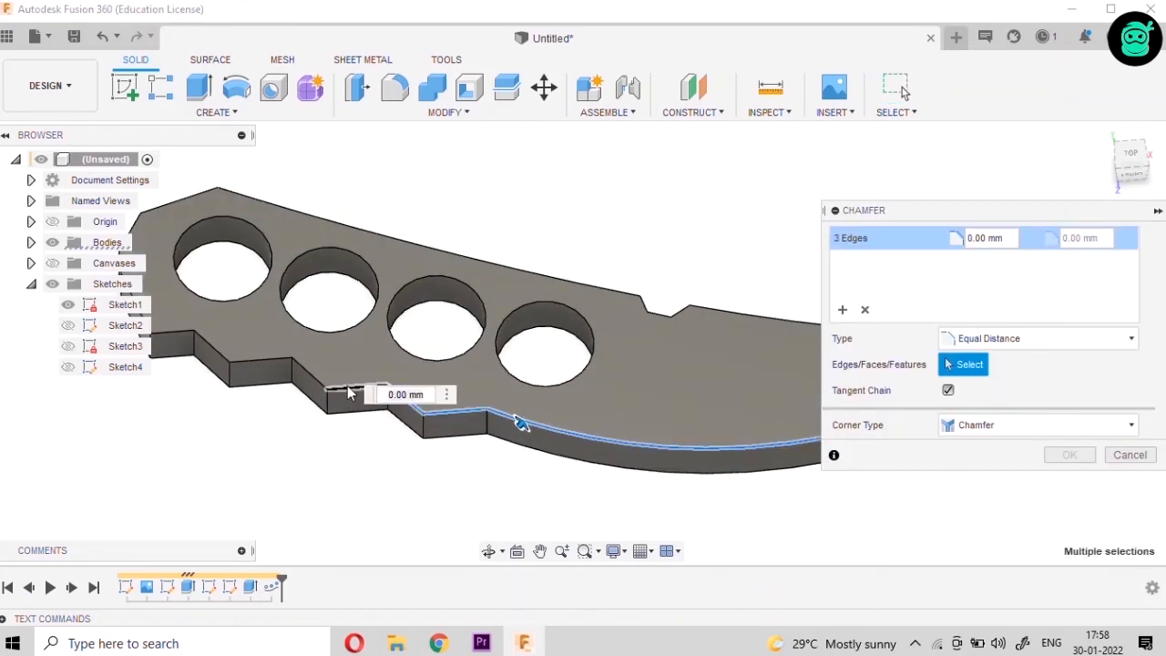
{"action": "left_click", "coordinate": [294, 370]}
{"action": "left_click", "coordinate": [279, 366]}
{"action": "scroll", "coordinate": [260, 437], "scroll_direction": "down", "scroll_amount": 3}
{"action": "scroll", "coordinate": [262, 368], "scroll_direction": "up", "scroll_amount": 2}
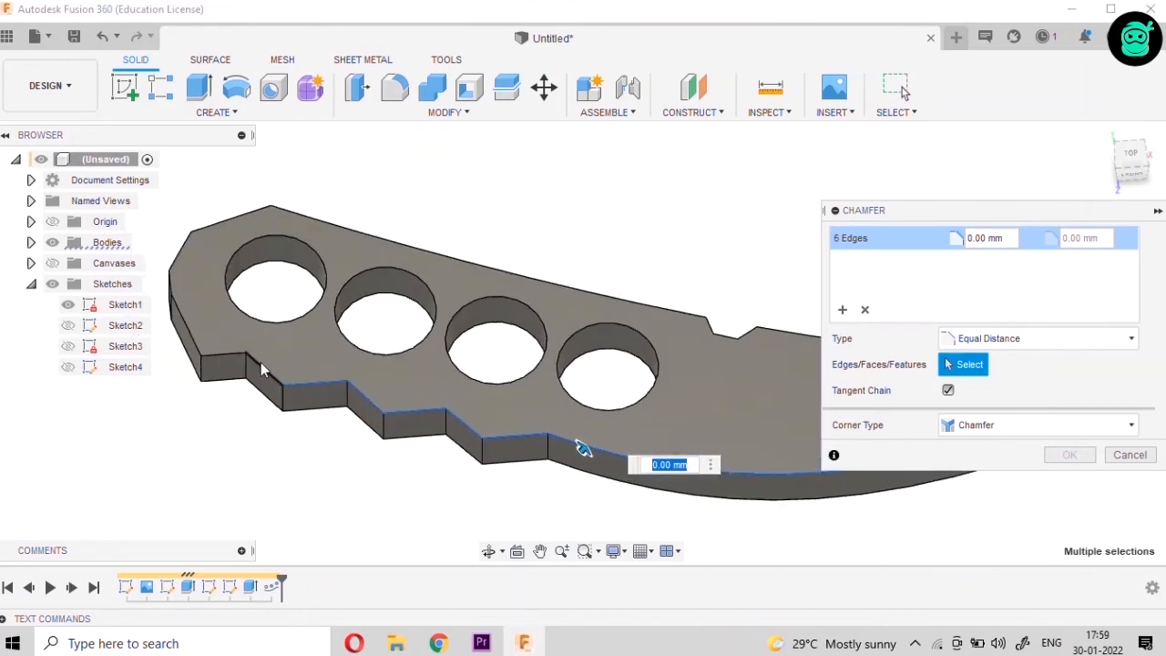
Add the remaining grip edges and the edges around the handle end to the chamfer and set its distance to 2 mm
{"action": "left_click", "coordinate": [235, 363]}
{"action": "left_click", "coordinate": [171, 317]}
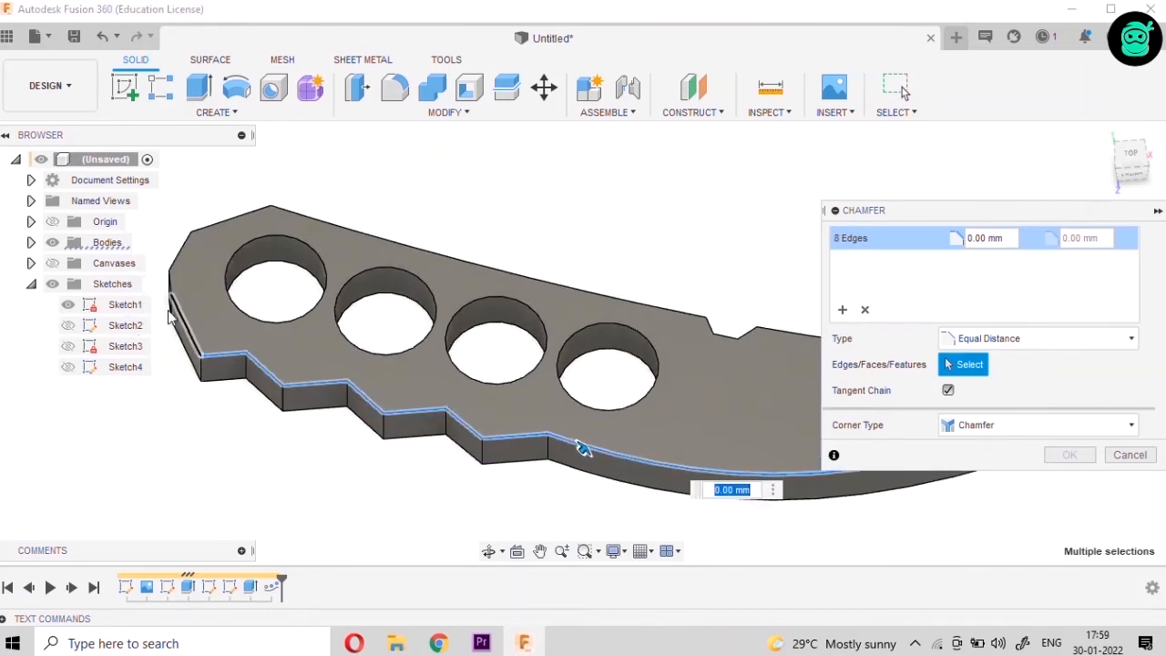
{"action": "left_click", "coordinate": [176, 271]}
{"action": "left_click", "coordinate": [193, 239]}
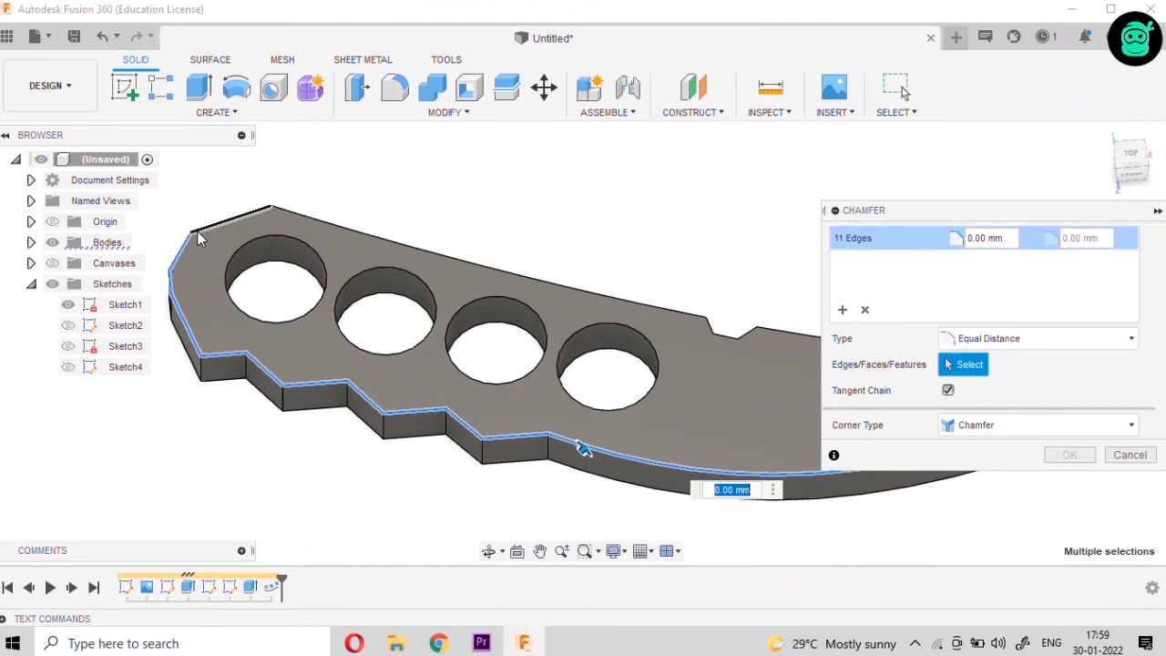
{"action": "left_click", "coordinate": [257, 236]}
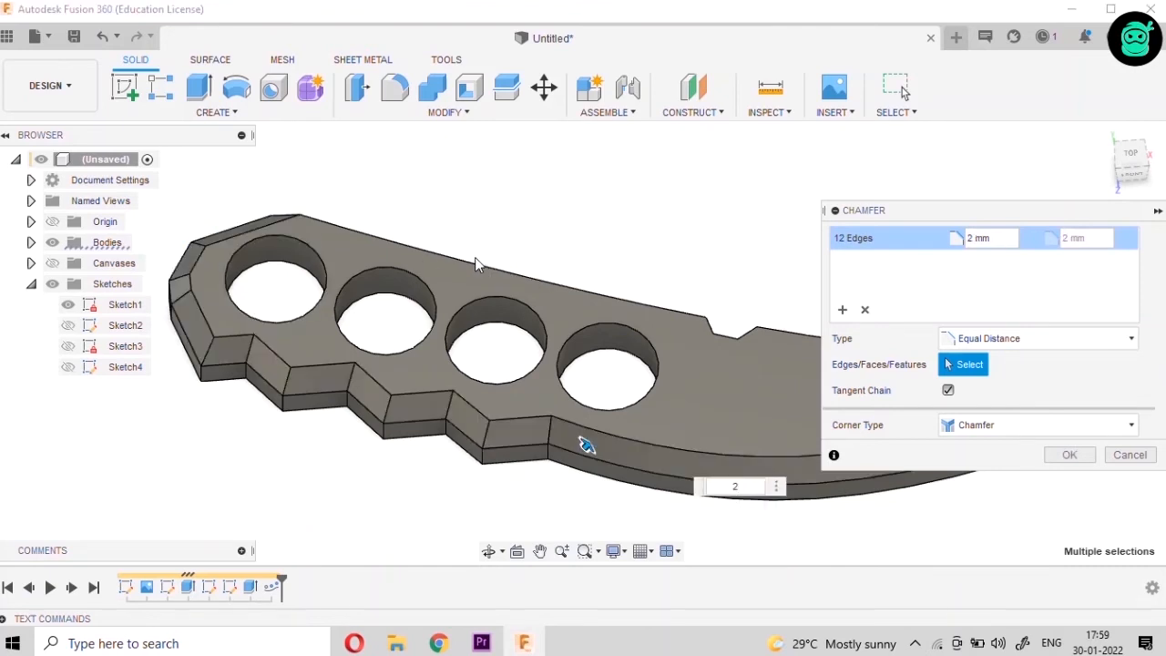
Set the distance of the 12-edge chamfer to 1.5 mm and create it
{"action": "left_click", "coordinate": [1130, 161]}
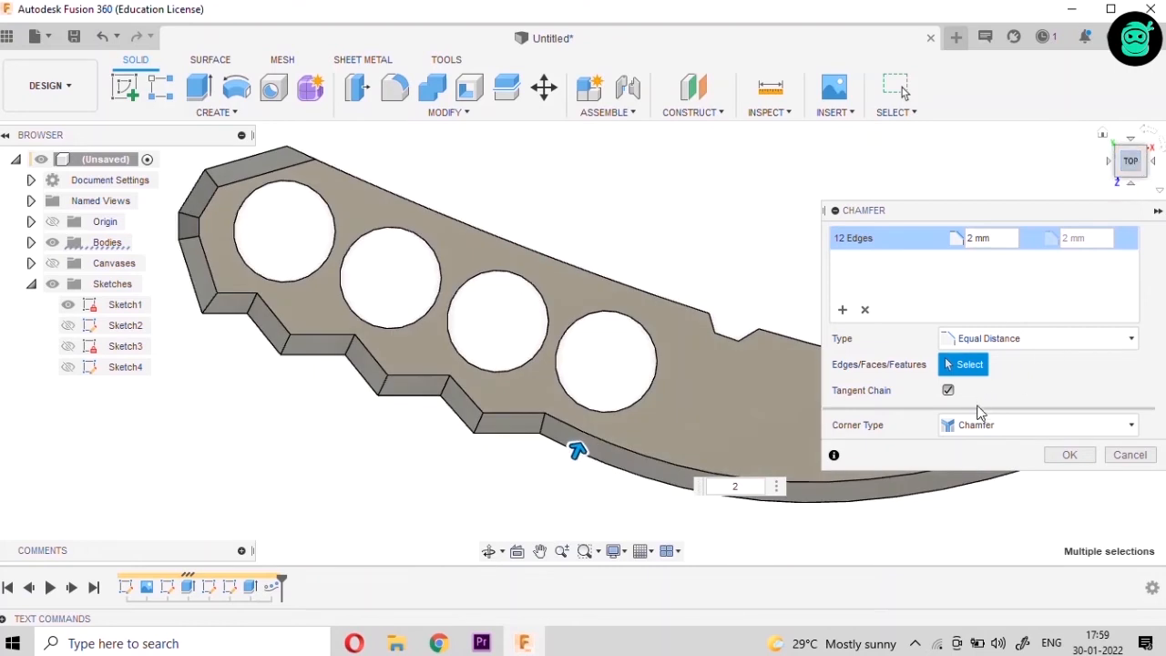
{"action": "left_click", "coordinate": [708, 482]}
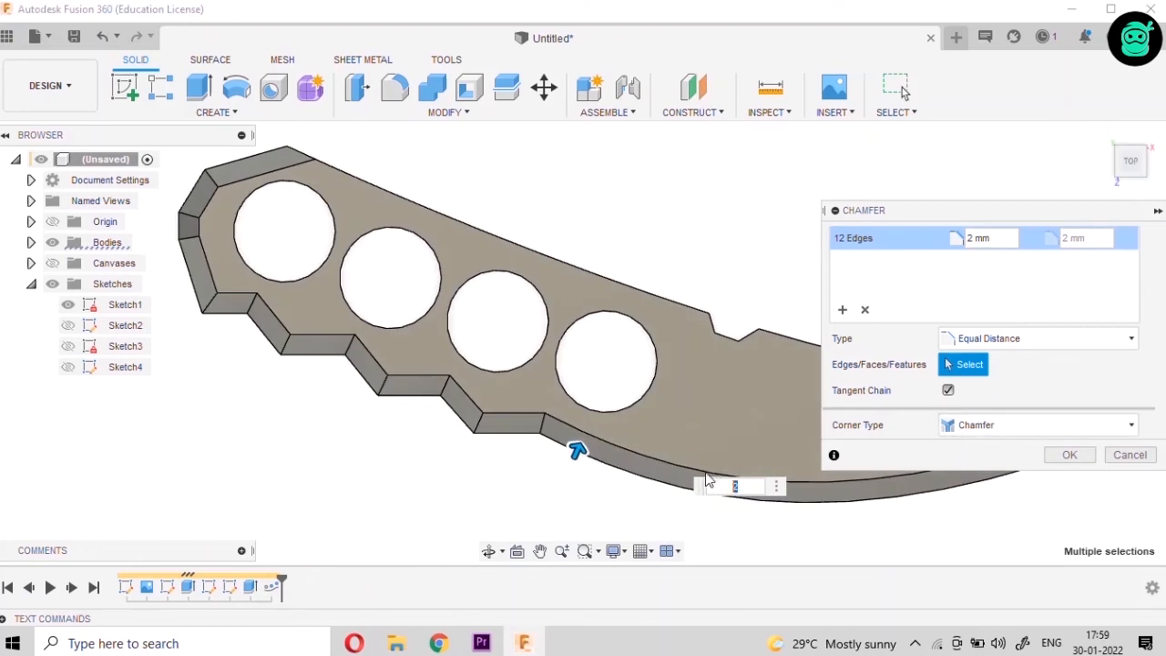
{"action": "type", "text": "1.5"}
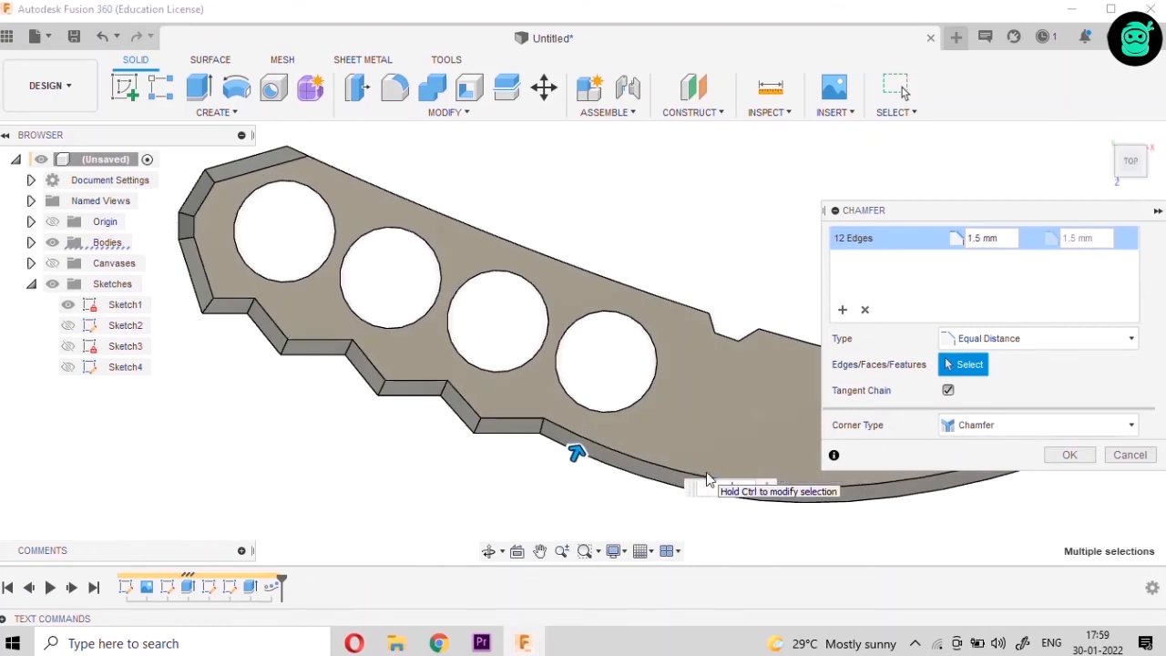
{"action": "left_click", "coordinate": [1071, 456]}
Thin the knife by extruding its underside face -2 mm as a cut
{"action": "scroll", "coordinate": [710, 277], "scroll_direction": "down", "scroll_amount": 4}
{"action": "left_click", "coordinate": [1150, 166]}
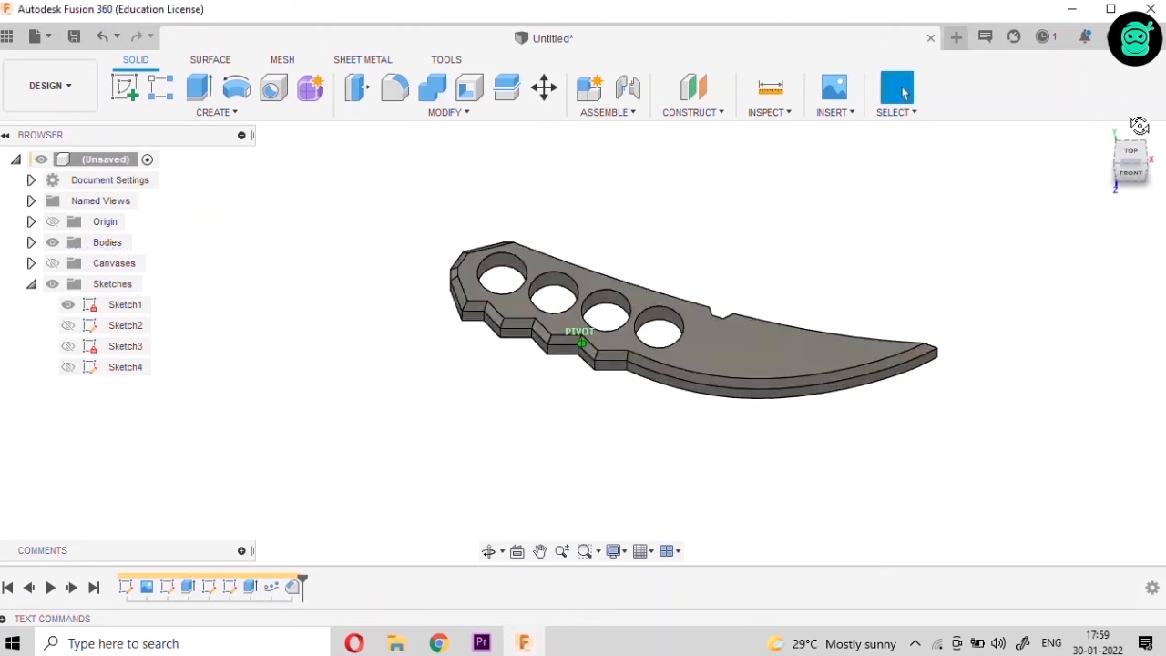
{"action": "left_click", "coordinate": [1130, 165]}
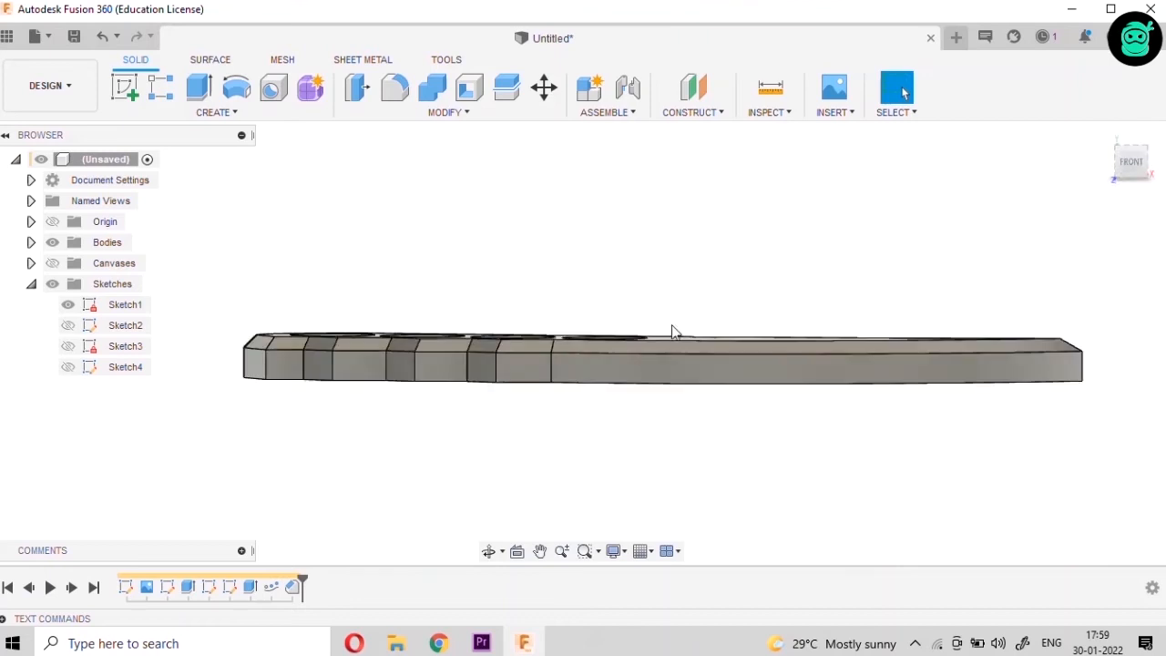
{"action": "left_click_drag", "start_coordinate": [1133, 139], "coordinate": [1133, 132]}
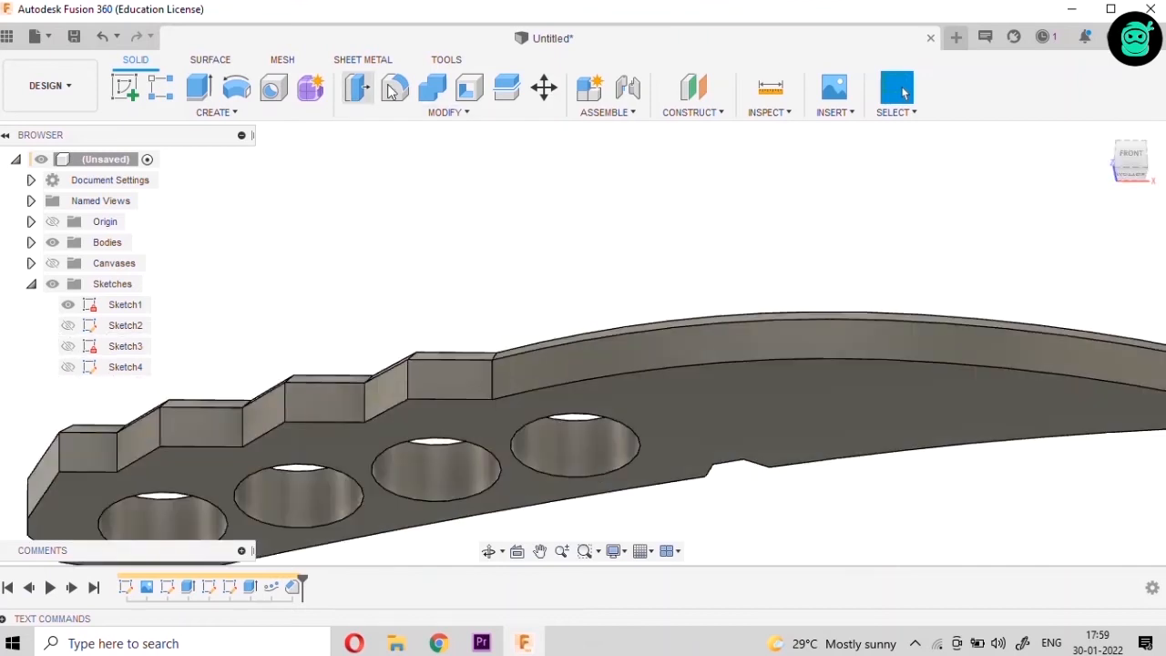
{"action": "left_click", "coordinate": [199, 87]}
{"action": "left_click", "coordinate": [674, 414]}
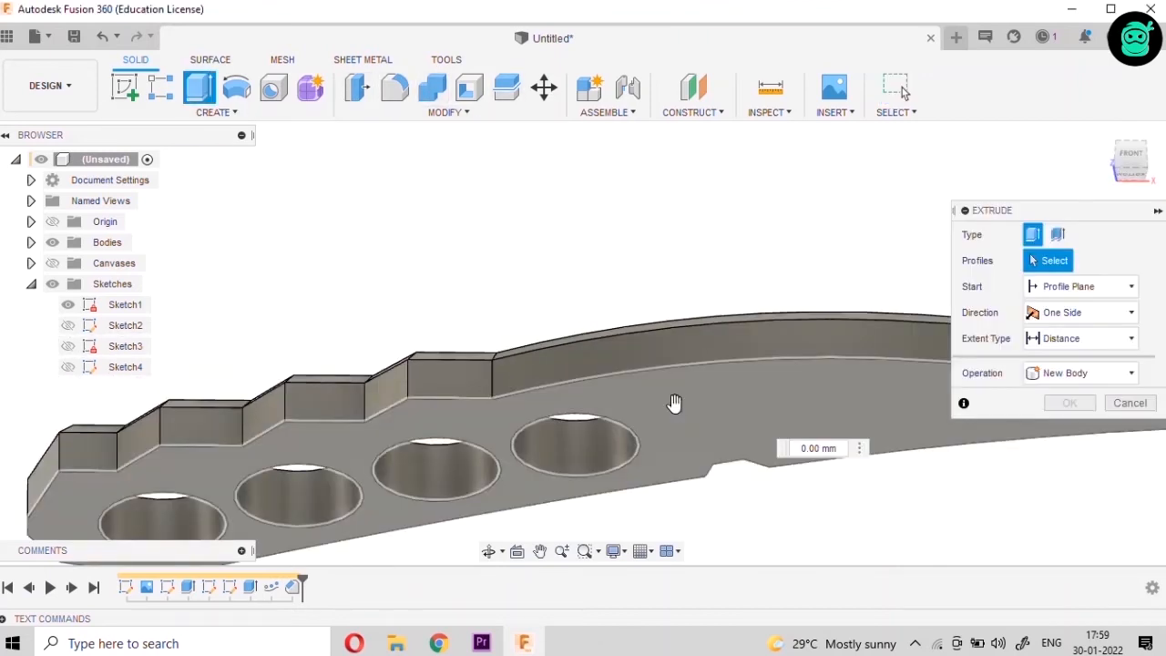
{"action": "left_click_drag", "start_coordinate": [679, 419], "coordinate": [676, 401]}
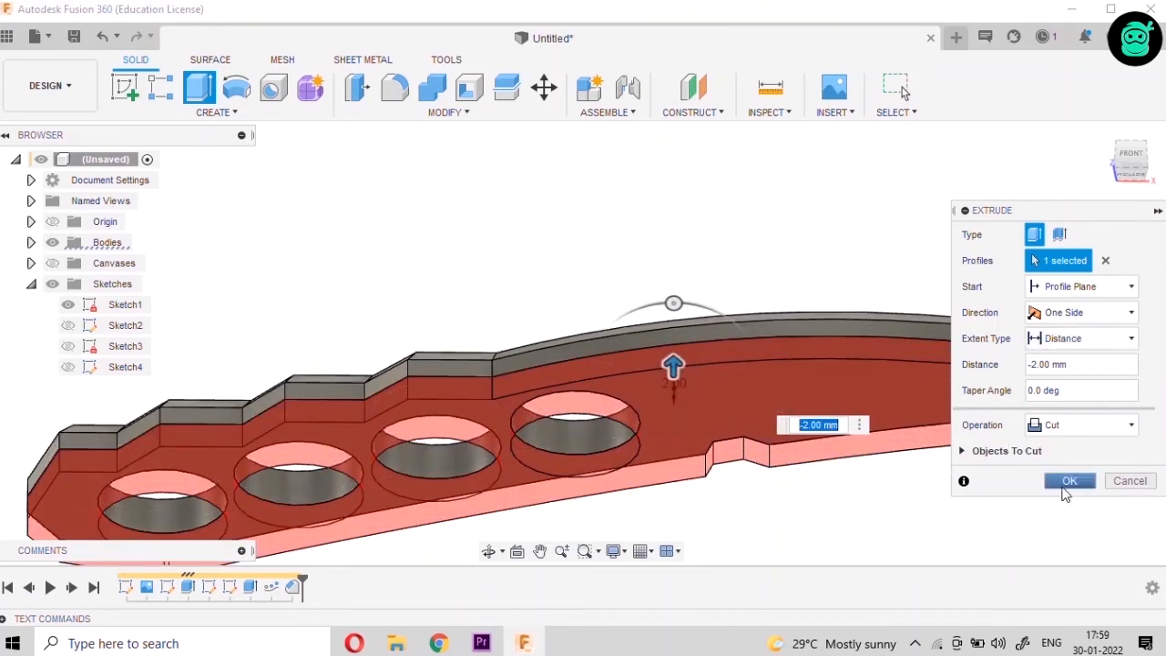
{"action": "left_click", "coordinate": [1068, 483]}
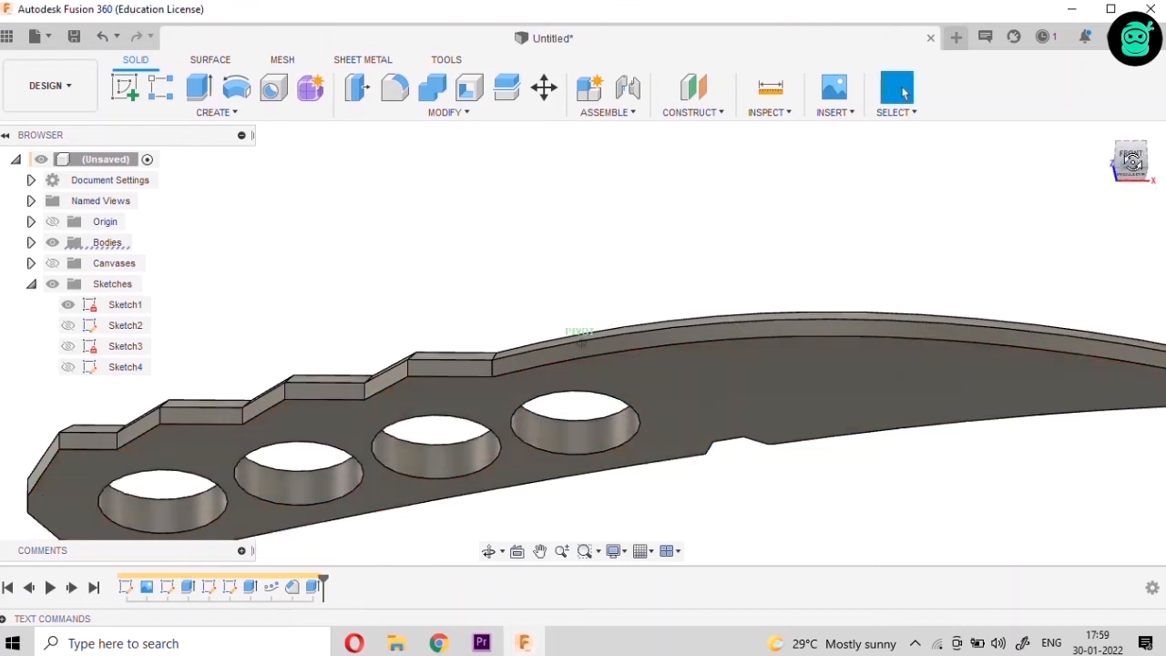
Examine the thinned knife body and its chamfered border from an angled view and from the top
{"action": "left_click_drag", "start_coordinate": [1133, 162], "coordinate": [1133, 233]}
{"action": "scroll", "coordinate": [703, 513], "scroll_direction": "down", "scroll_amount": 3}
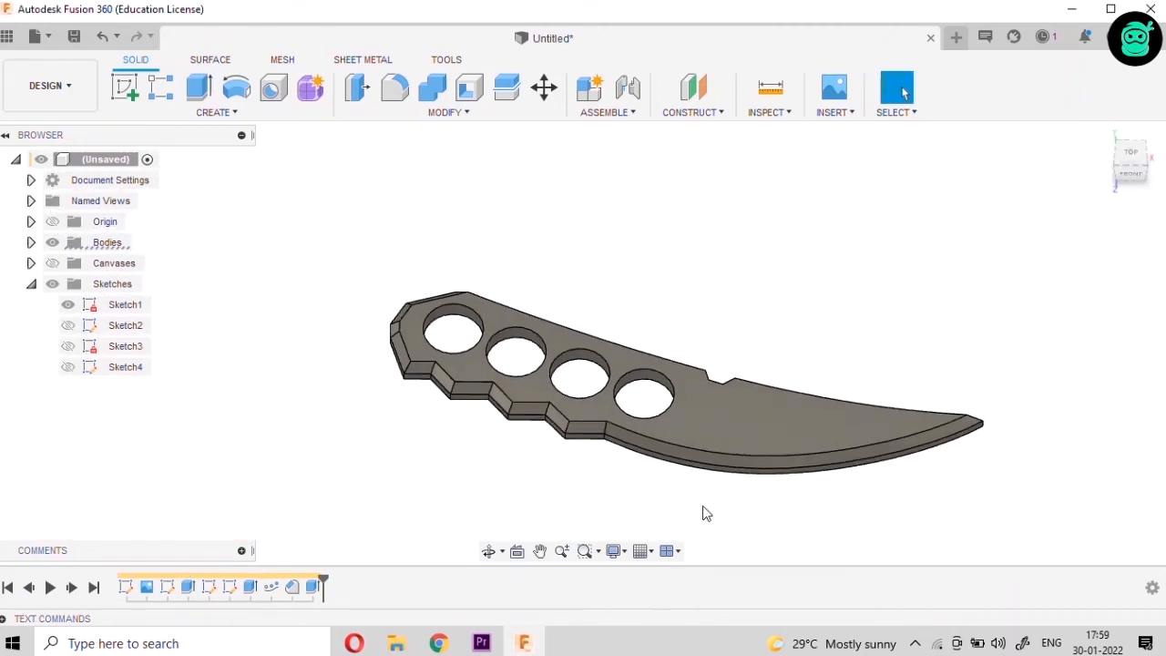
{"action": "left_click", "coordinate": [1129, 156]}
{"action": "scroll", "coordinate": [742, 386], "scroll_direction": "up", "scroll_amount": 4}
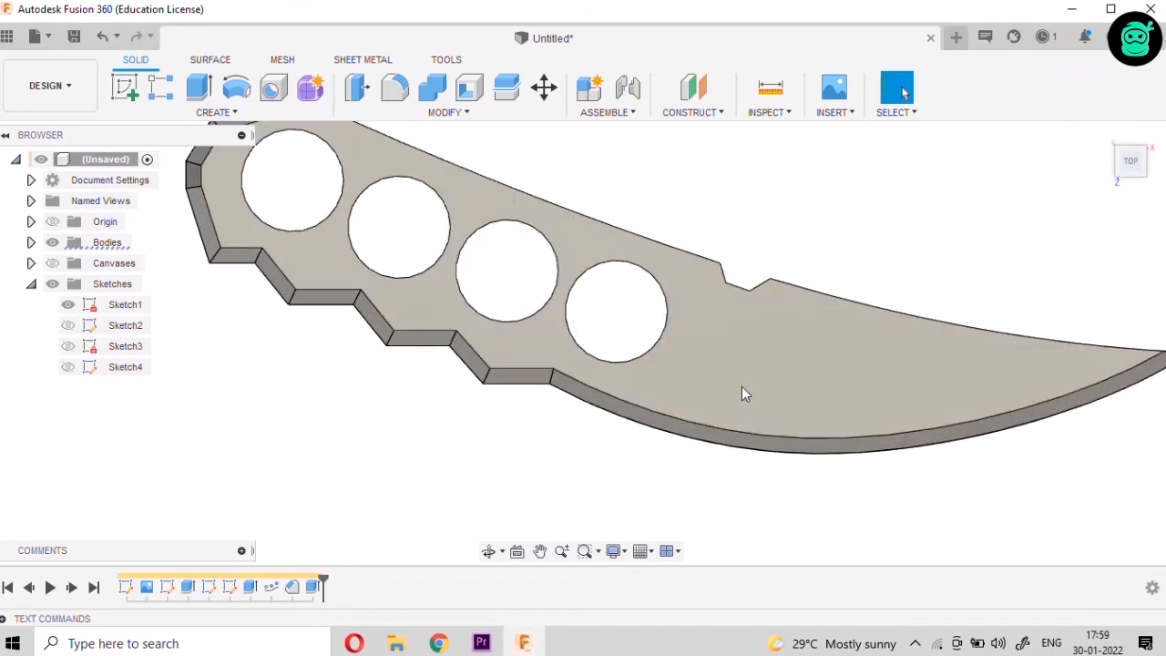
{"action": "scroll", "coordinate": [577, 481], "scroll_direction": "down", "scroll_amount": 3}
{"action": "scroll", "coordinate": [577, 481], "scroll_direction": "down", "scroll_amount": 2}
{"action": "scroll", "coordinate": [383, 303], "scroll_direction": "up", "scroll_amount": 5}
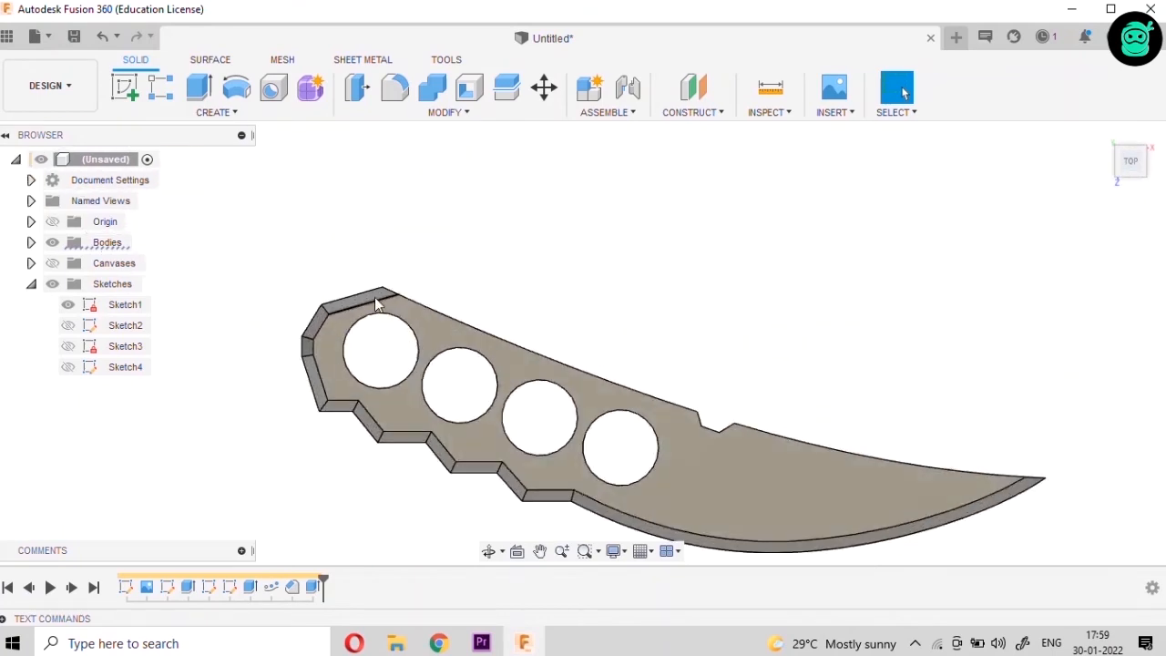
{"action": "scroll", "coordinate": [396, 268], "scroll_direction": "down", "scroll_amount": 5}
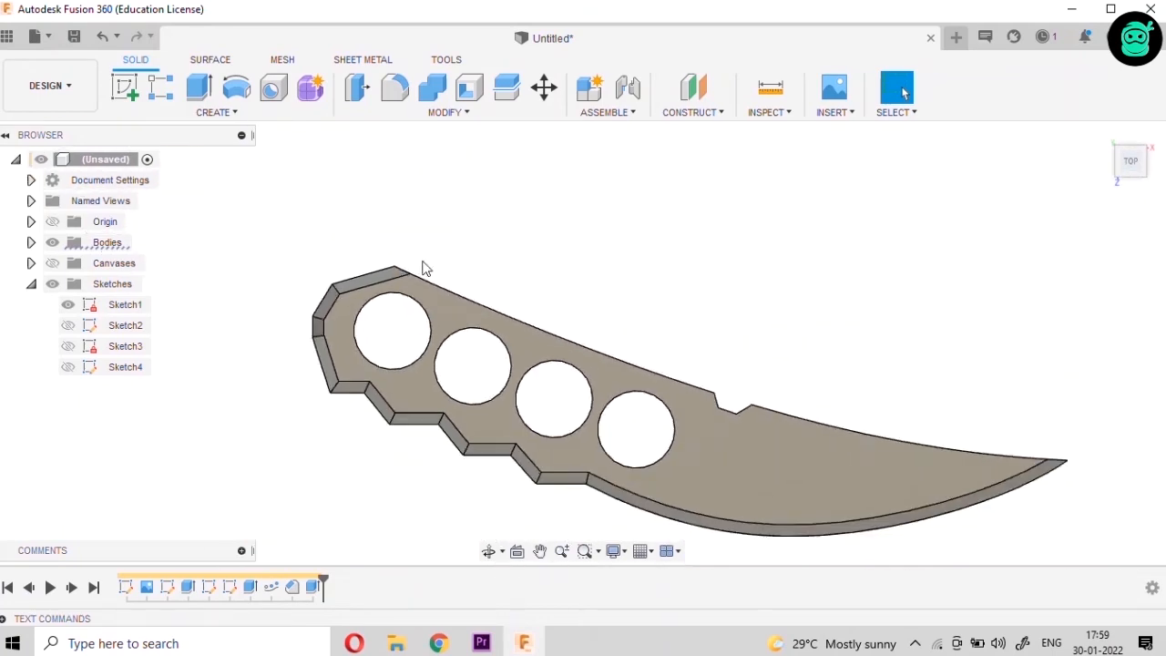
{"action": "left_click", "coordinate": [699, 443]}
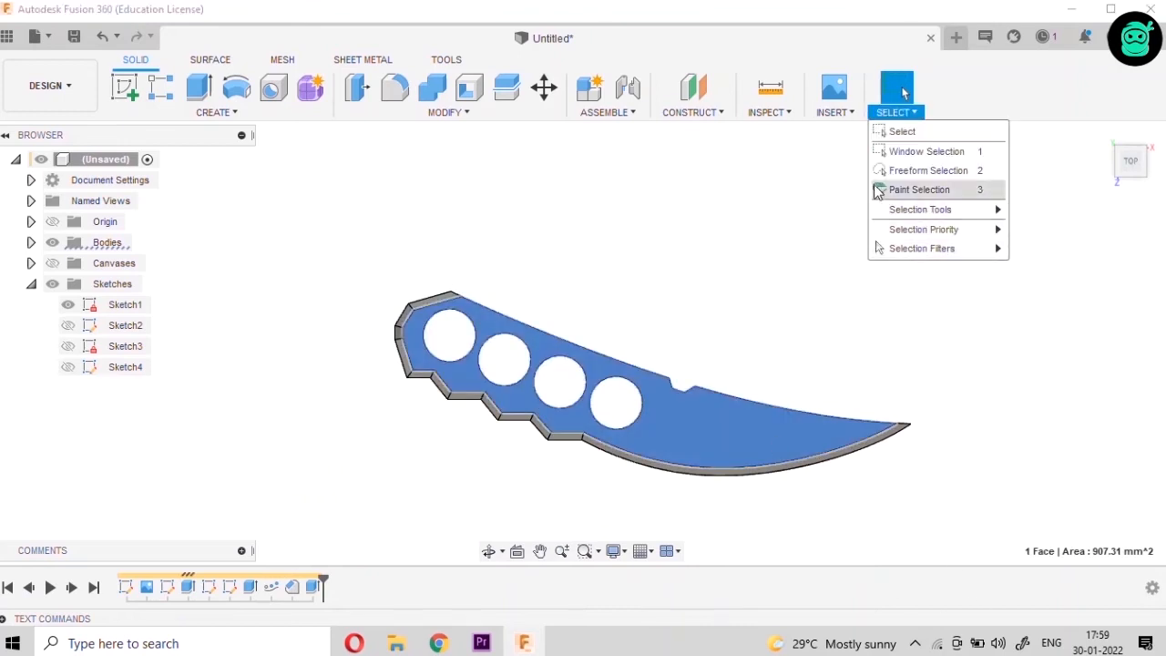
{"action": "left_click", "coordinate": [717, 299]}
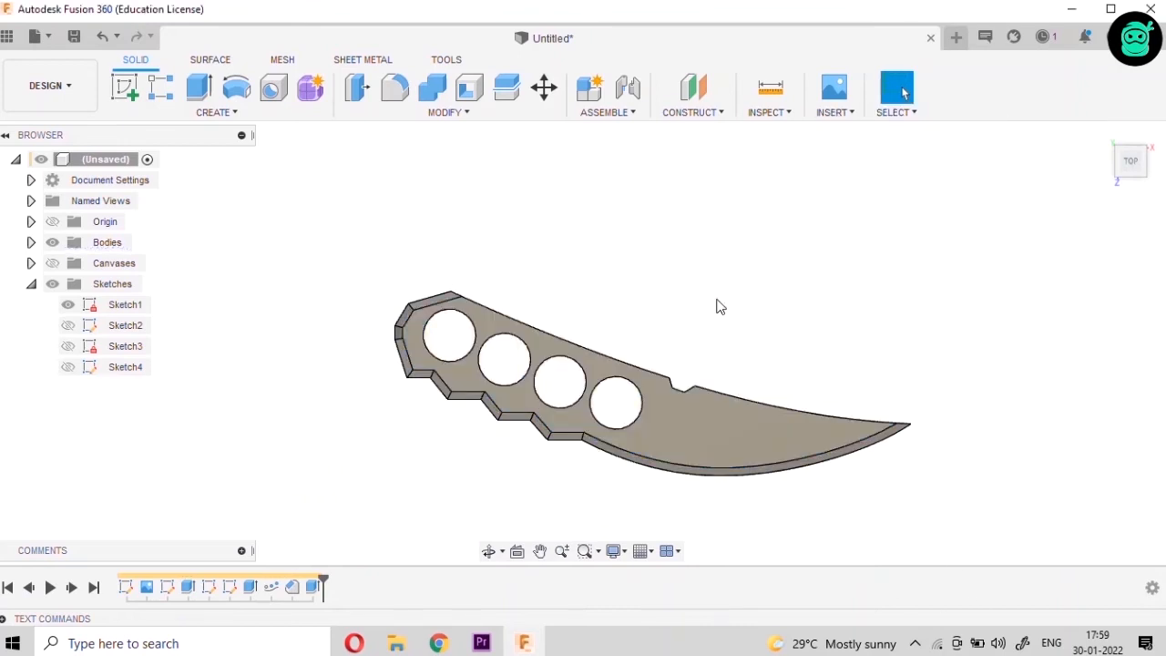
{"action": "scroll", "coordinate": [190, 388], "scroll_direction": "down", "scroll_amount": 3}
{"action": "scroll", "coordinate": [220, 469], "scroll_direction": "up", "scroll_amount": 2}
{"action": "scroll", "coordinate": [319, 469], "scroll_direction": "up", "scroll_amount": 3}
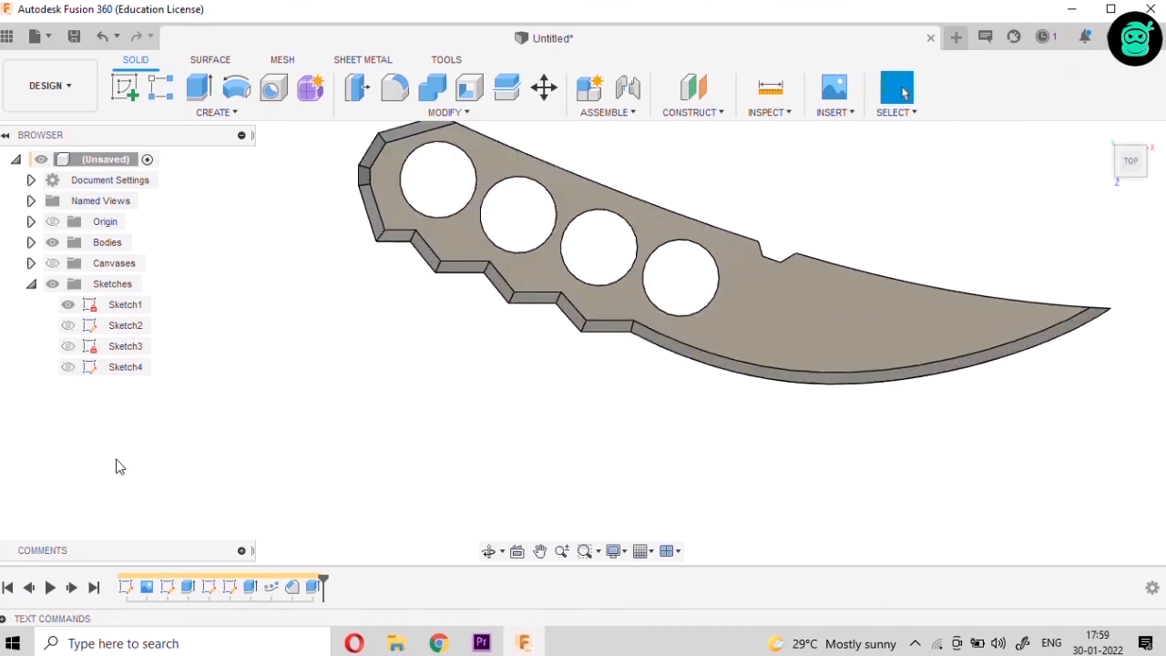
{"action": "scroll", "coordinate": [606, 290], "scroll_direction": "down", "scroll_amount": 1}
{"action": "scroll", "coordinate": [793, 323], "scroll_direction": "up", "scroll_amount": 2}
{"action": "scroll", "coordinate": [708, 403], "scroll_direction": "up", "scroll_amount": 2}
{"action": "left_click", "coordinate": [708, 403]}
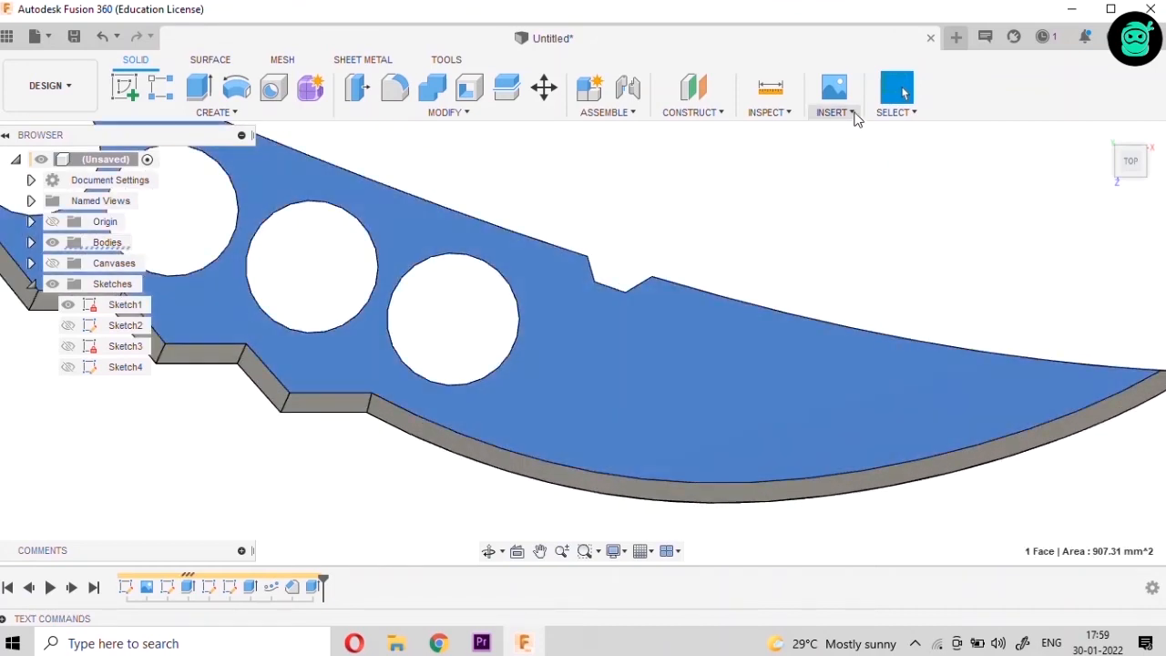
{"action": "left_click", "coordinate": [833, 113]}
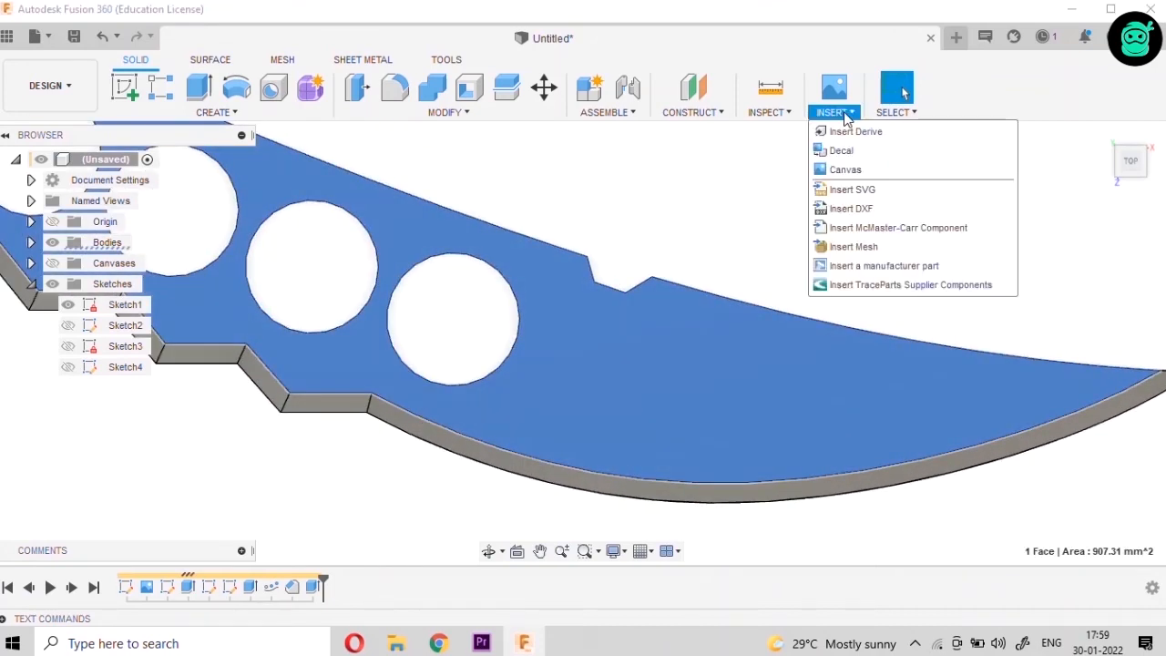
{"action": "left_click", "coordinate": [866, 191]}
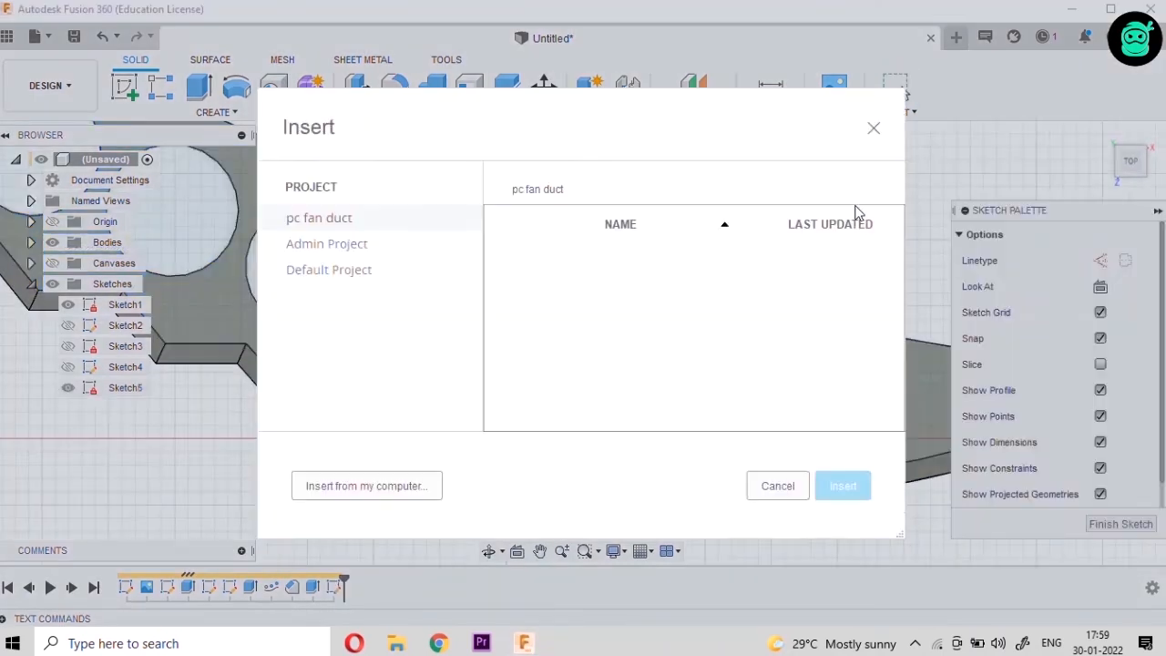
{"action": "left_click", "coordinate": [357, 492]}
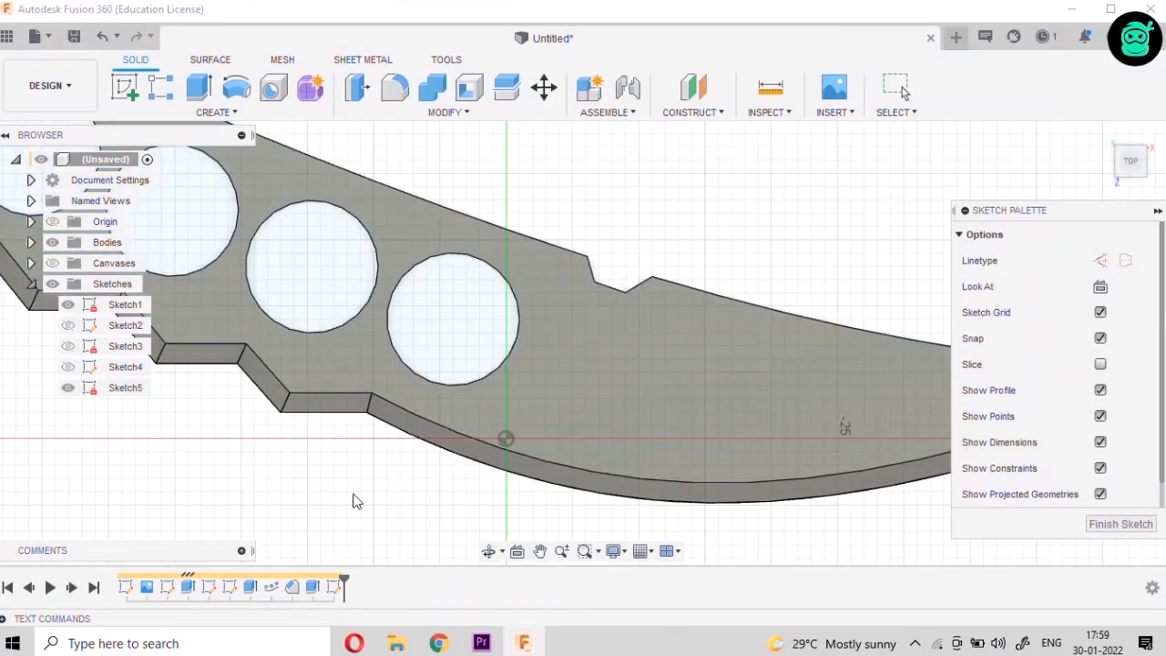
{"action": "scroll", "coordinate": [183, 154], "scroll_direction": "up", "scroll_amount": 1}
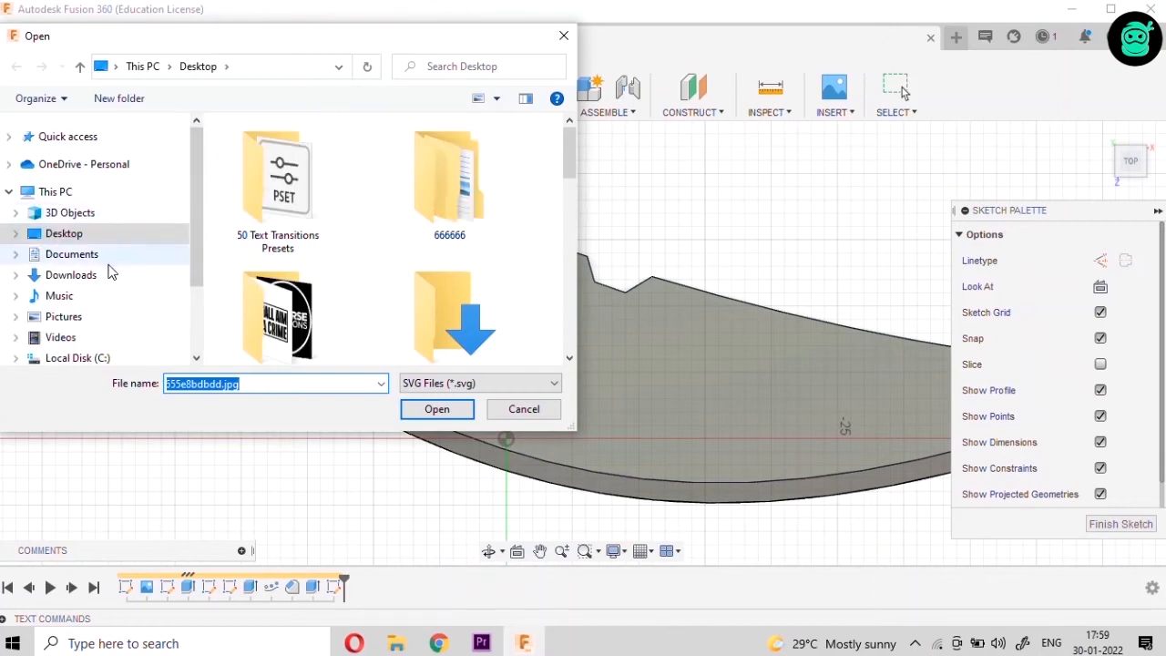
{"action": "left_click", "coordinate": [71, 275]}
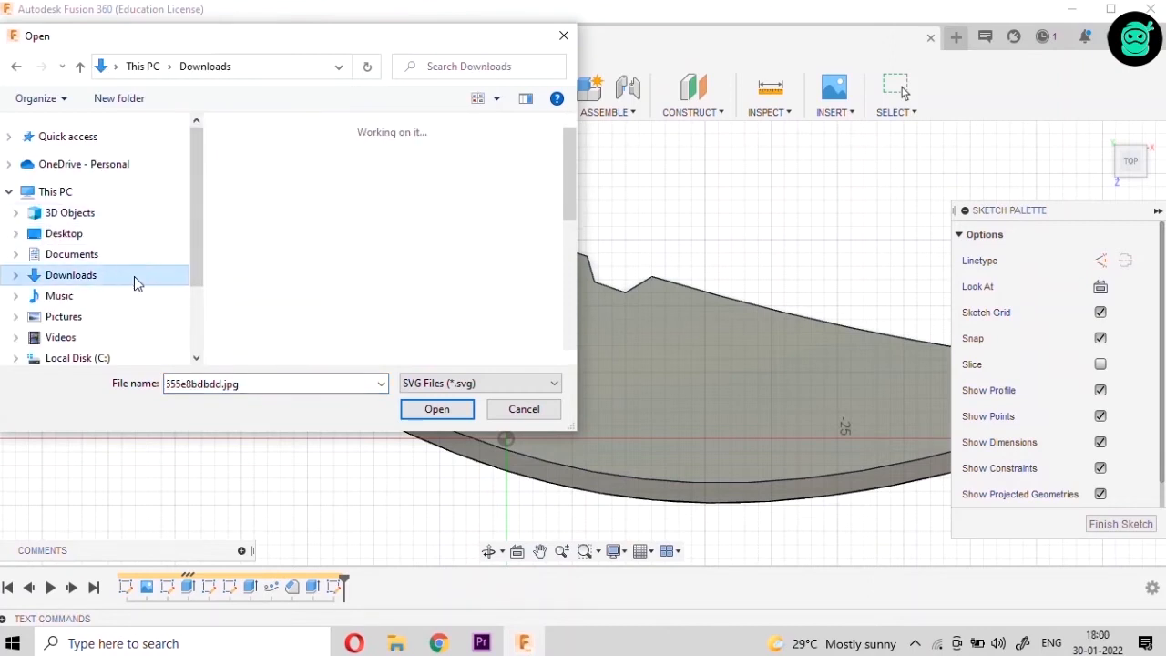
{"action": "left_click", "coordinate": [248, 176]}
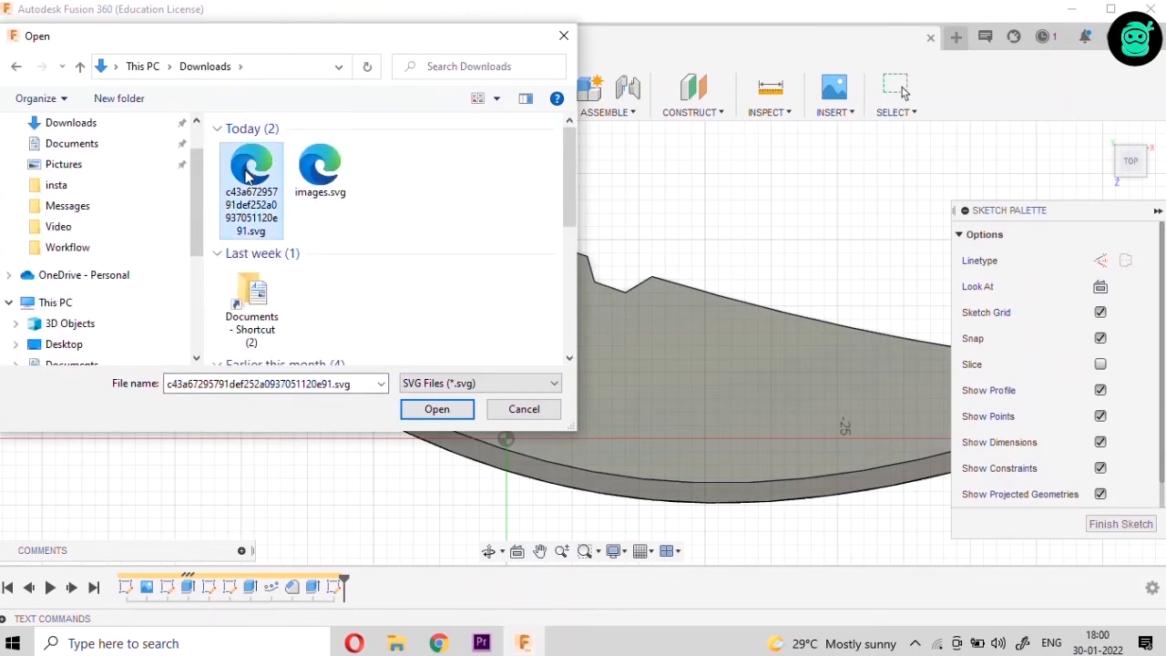
{"action": "left_click", "coordinate": [414, 406]}
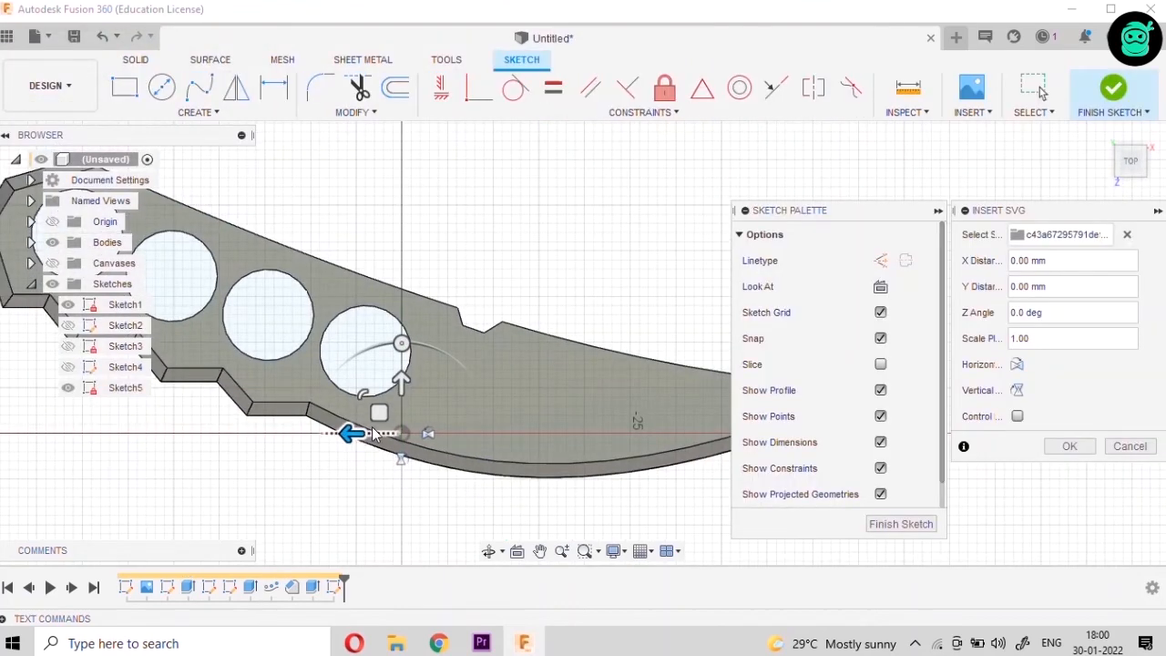
Flip the inserted spiral emblem vertically
{"action": "scroll", "coordinate": [372, 433], "scroll_direction": "down", "scroll_amount": 10}
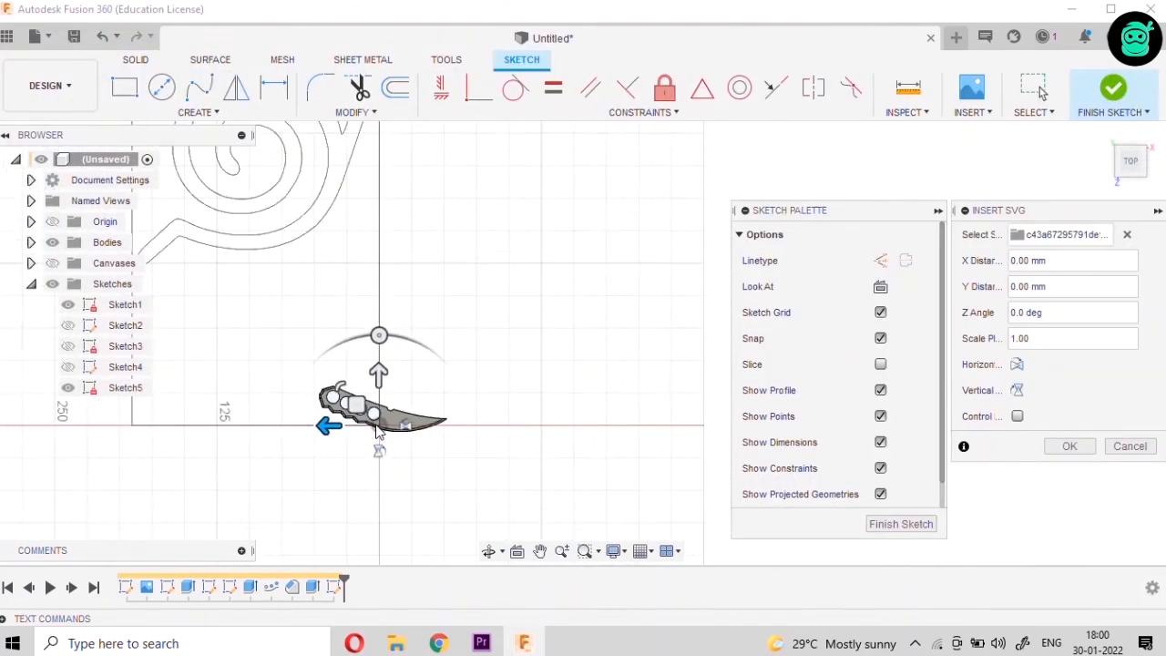
{"action": "scroll", "coordinate": [378, 433], "scroll_direction": "down", "scroll_amount": 2}
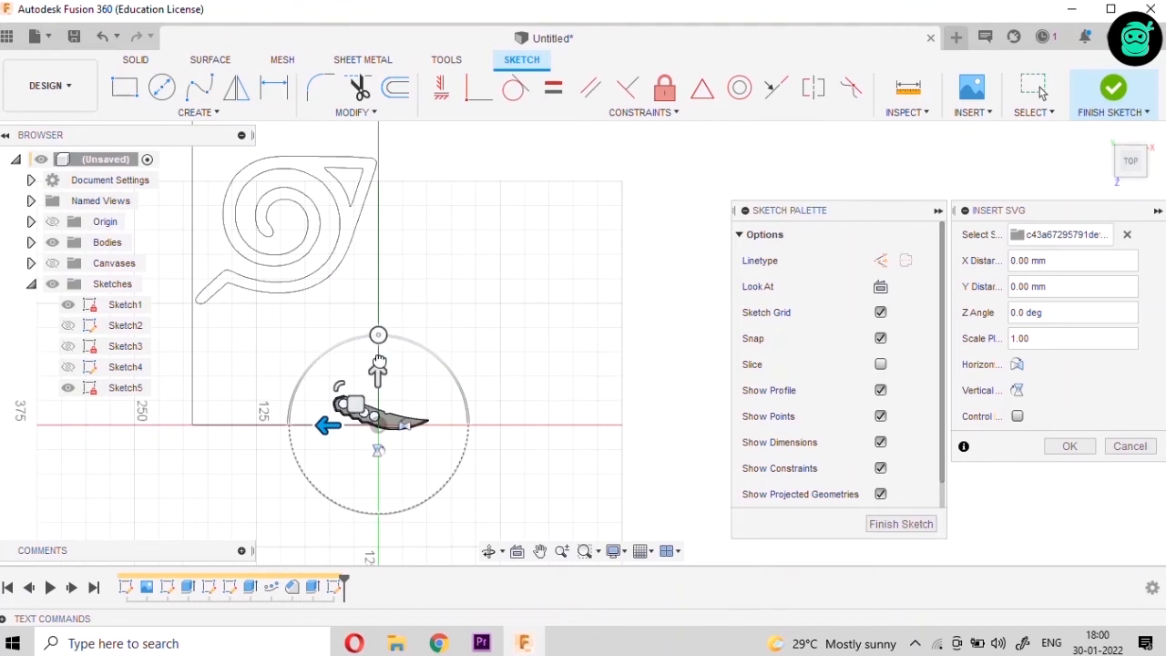
{"action": "mouse_move", "coordinate": [378, 335]}
{"action": "left_mouse_down"}
{"action": "mouse_move", "coordinate": [338, 341]}
{"action": "mouse_move", "coordinate": [304, 477]}
{"action": "mouse_move", "coordinate": [300, 380]}
{"action": "mouse_move", "coordinate": [376, 334]}
{"action": "left_mouse_up"}
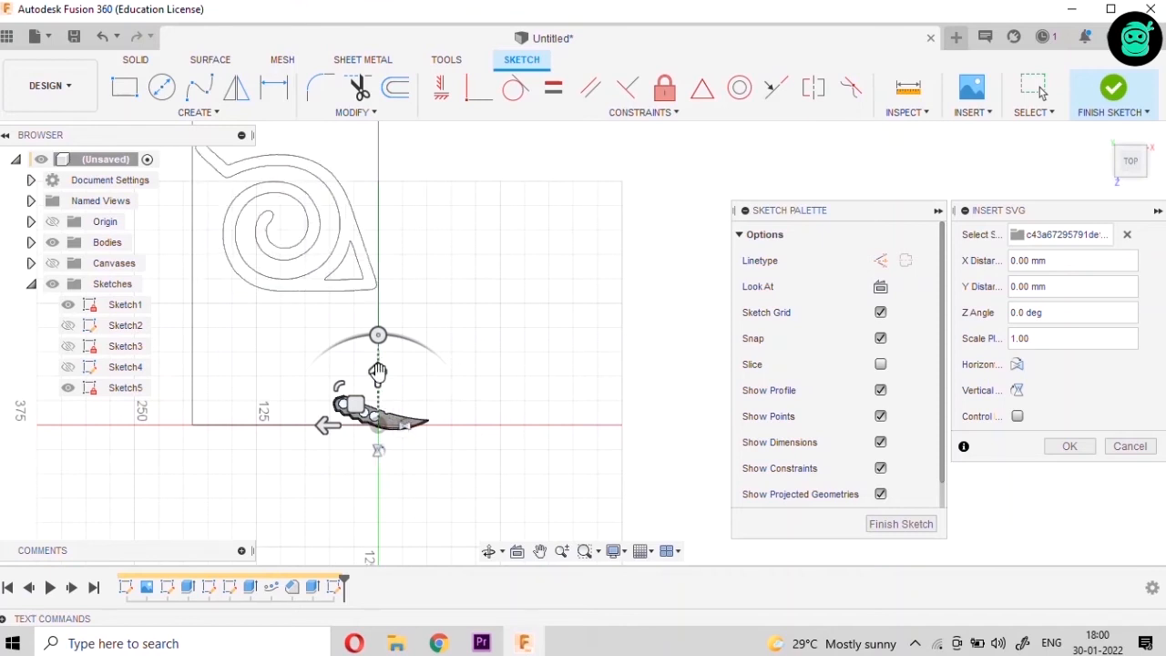
Shrink the spiral emblem and place it on the blade just below the spine notch
{"action": "scroll", "coordinate": [378, 372], "scroll_direction": "up", "scroll_amount": 2}
{"action": "left_click_drag", "start_coordinate": [340, 407], "coordinate": [517, 472]}
{"action": "scroll", "coordinate": [396, 452], "scroll_direction": "up", "scroll_amount": 3}
{"action": "scroll", "coordinate": [298, 423], "scroll_direction": "up", "scroll_amount": 4}
{"action": "scroll", "coordinate": [393, 456], "scroll_direction": "up", "scroll_amount": 2}
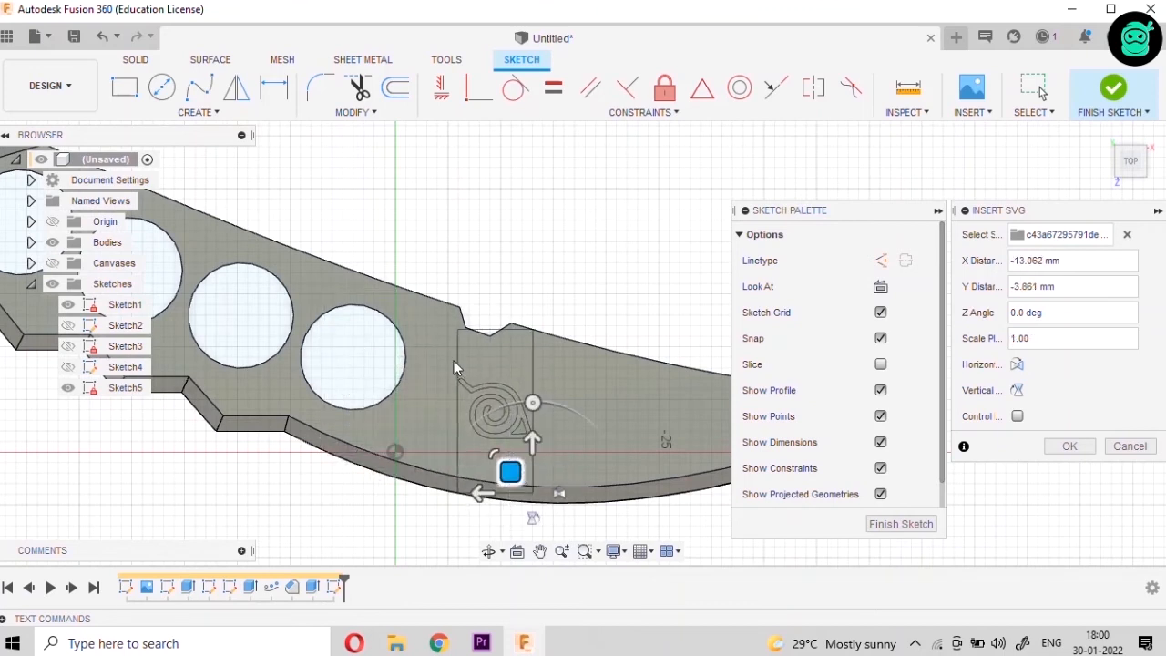
Move the emblem slightly towards the blade tip and away from the chamfered cutting edge
{"action": "scroll", "coordinate": [511, 478], "scroll_direction": "down", "scroll_amount": 2}
{"action": "scroll", "coordinate": [516, 486], "scroll_direction": "up", "scroll_amount": 4}
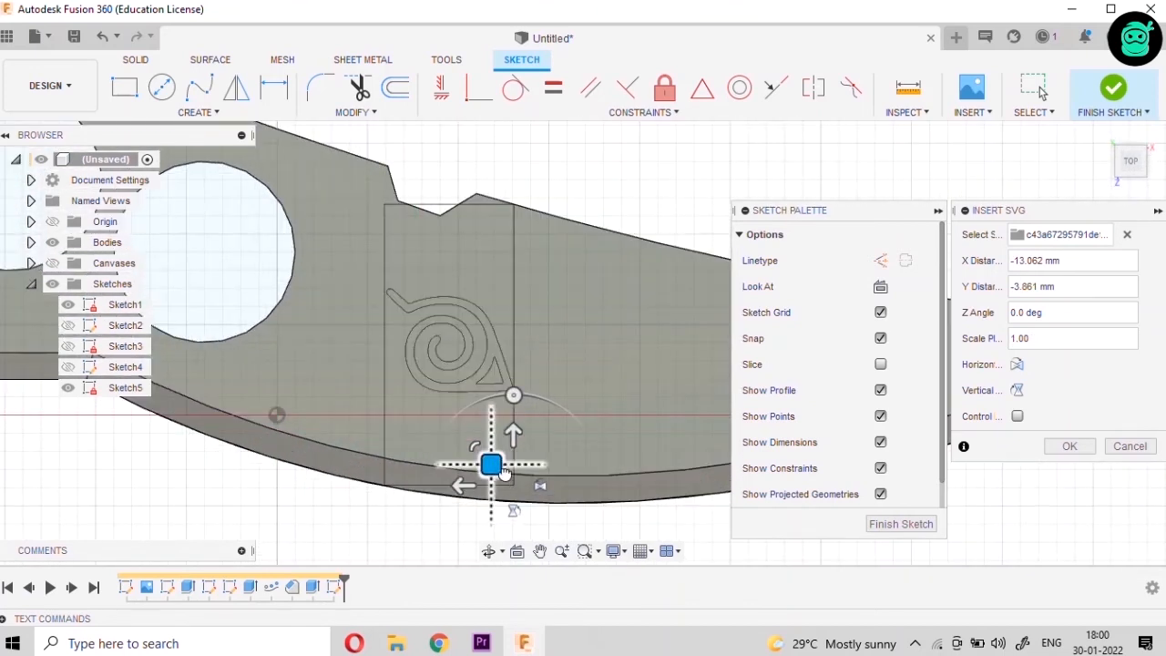
{"action": "left_click_drag", "start_coordinate": [504, 471], "coordinate": [525, 443]}
{"action": "scroll", "coordinate": [513, 455], "scroll_direction": "up", "scroll_amount": 1}
{"action": "scroll", "coordinate": [276, 470], "scroll_direction": "down", "scroll_amount": 3}
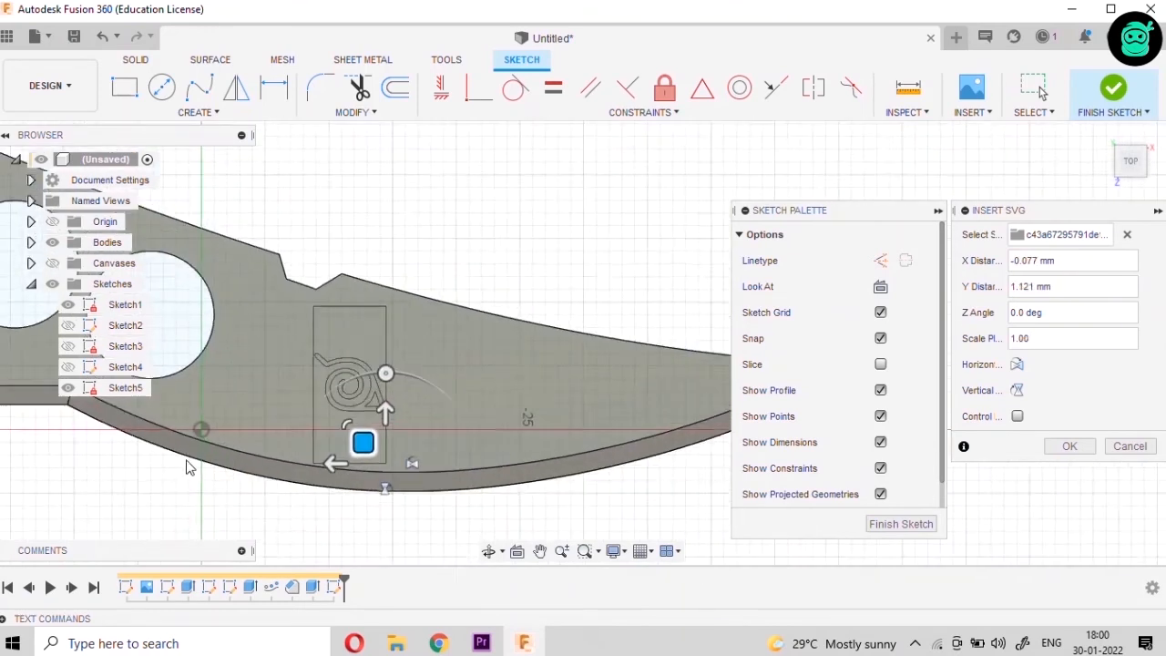
Scale the emblem to 0.904 and shift it about 0.66 mm in X and 0.76 mm in Y
{"action": "scroll", "coordinate": [289, 372], "scroll_direction": "up", "scroll_amount": 3}
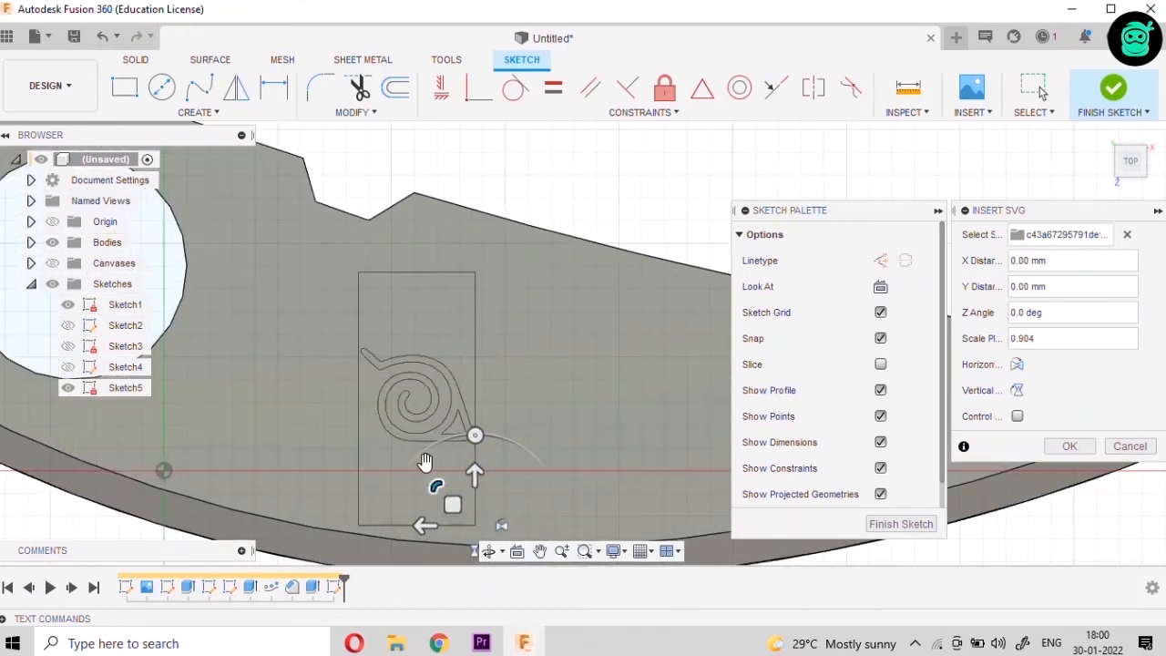
{"action": "scroll", "coordinate": [428, 461], "scroll_direction": "down", "scroll_amount": 2}
{"action": "left_click_drag", "start_coordinate": [436, 490], "coordinate": [430, 485]}
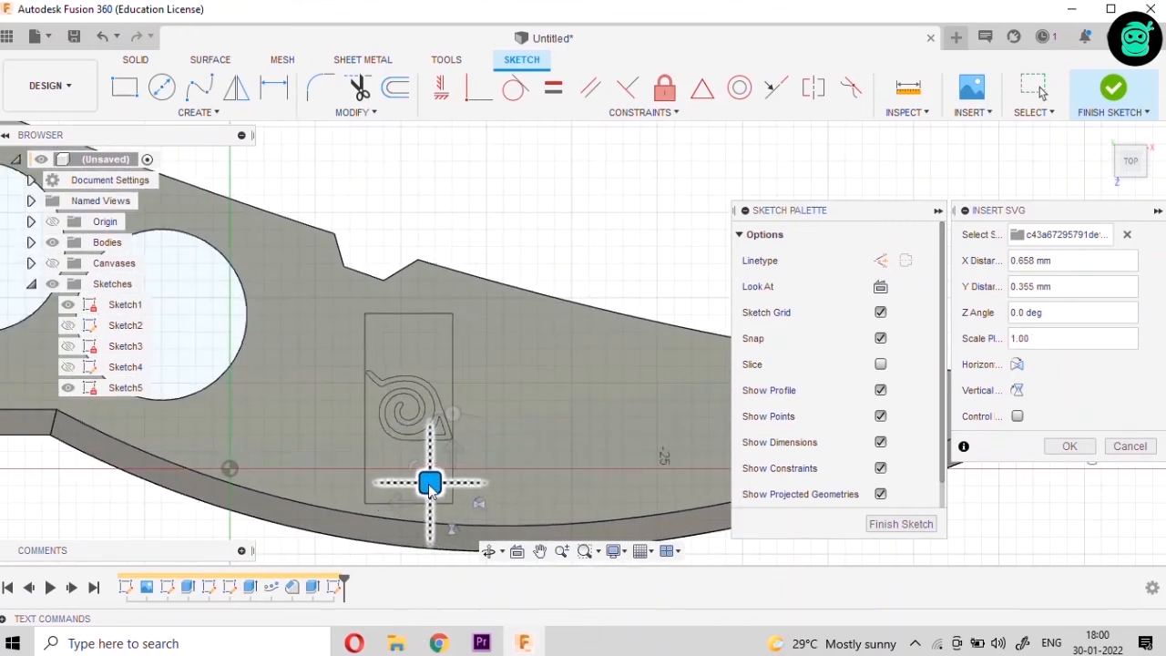
{"action": "left_click_drag", "start_coordinate": [428, 484], "coordinate": [428, 477]}
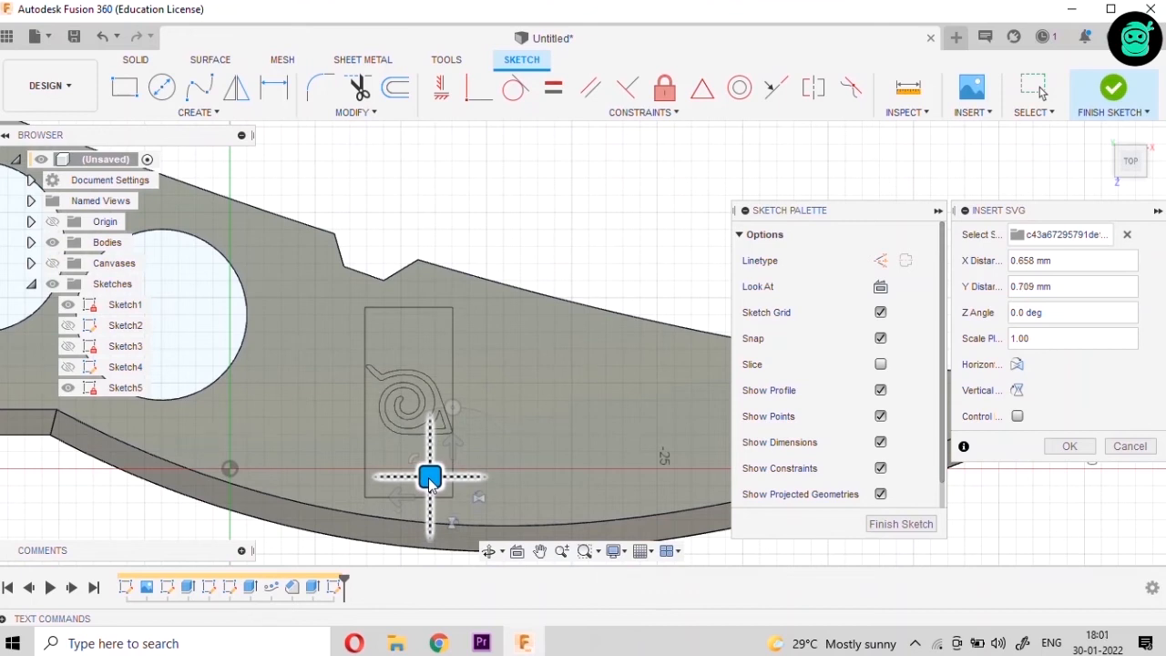
{"action": "left_click_drag", "start_coordinate": [429, 478], "coordinate": [429, 477]}
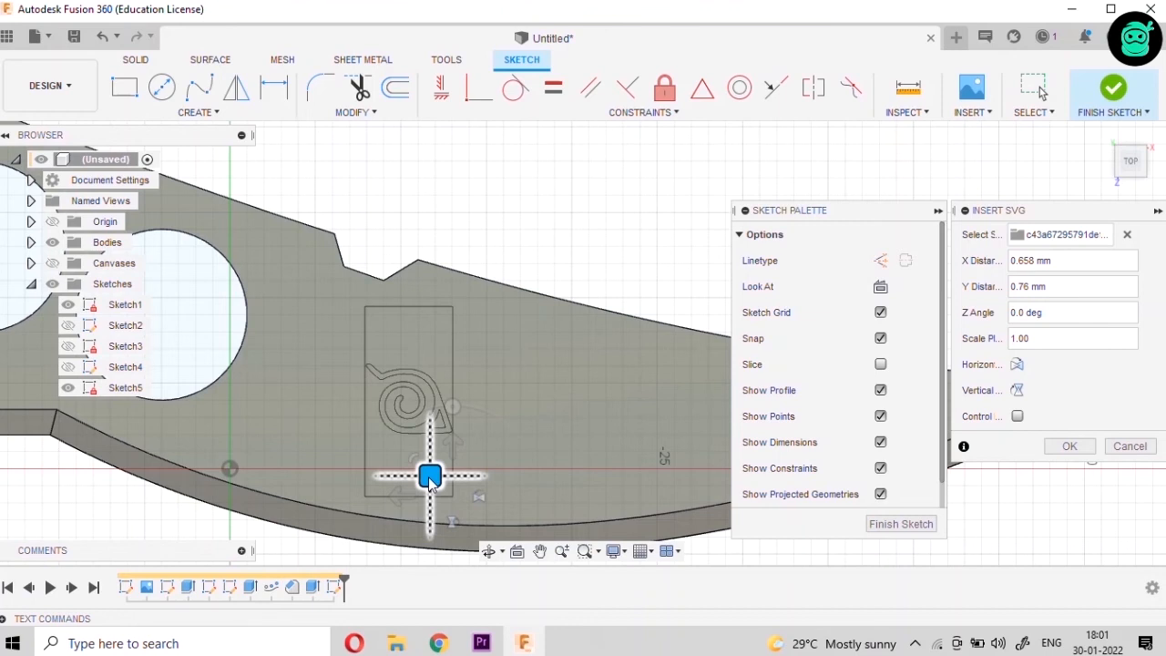
Fine-tune the emblem's position to offsets of about 0.86 mm in X and 1.09 mm in Y and complete the SVG insertion
{"action": "scroll", "coordinate": [456, 398], "scroll_direction": "down", "scroll_amount": 3}
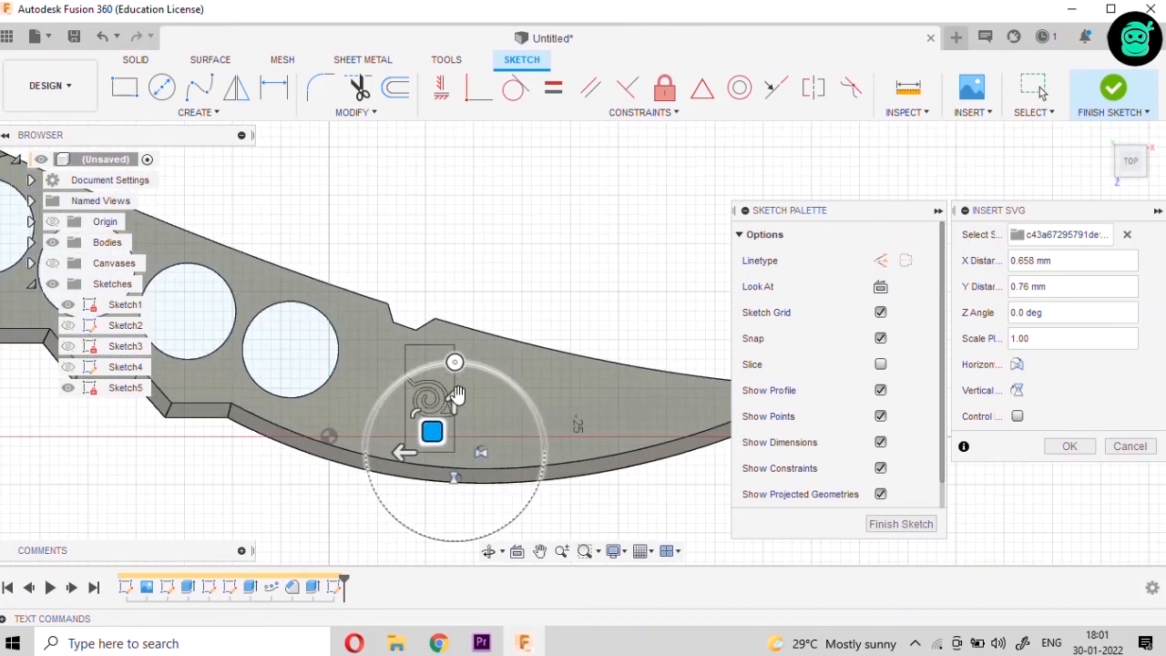
{"action": "scroll", "coordinate": [458, 410], "scroll_direction": "up", "scroll_amount": 2}
{"action": "left_click_drag", "start_coordinate": [429, 440], "coordinate": [423, 444]}
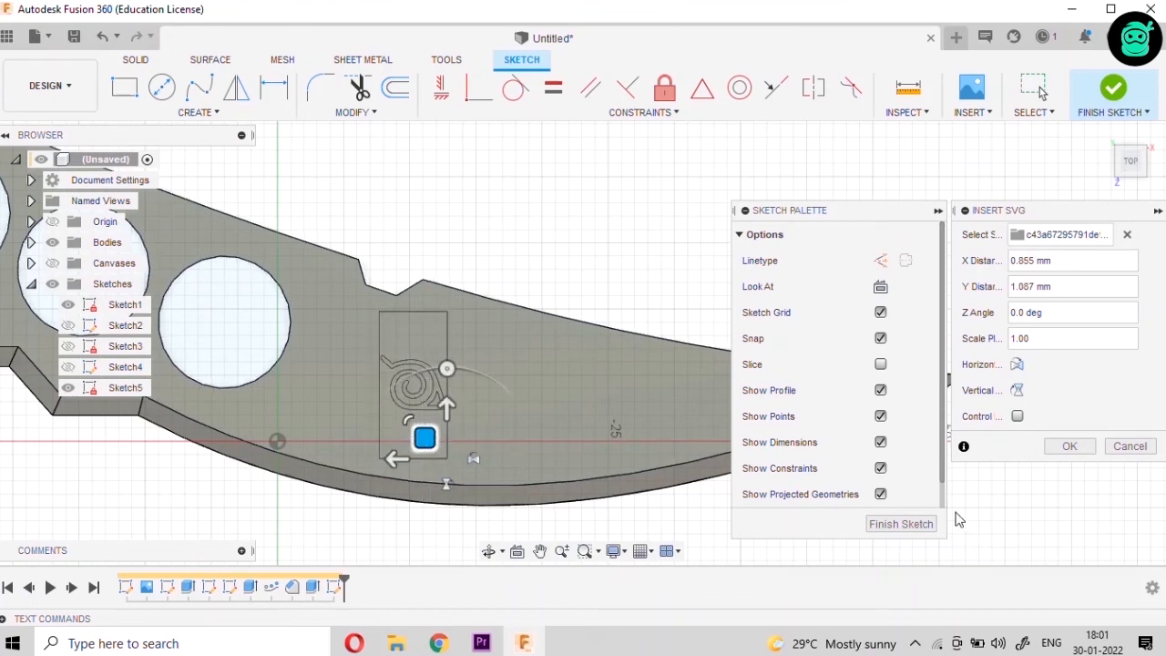
{"action": "left_click", "coordinate": [1069, 446]}
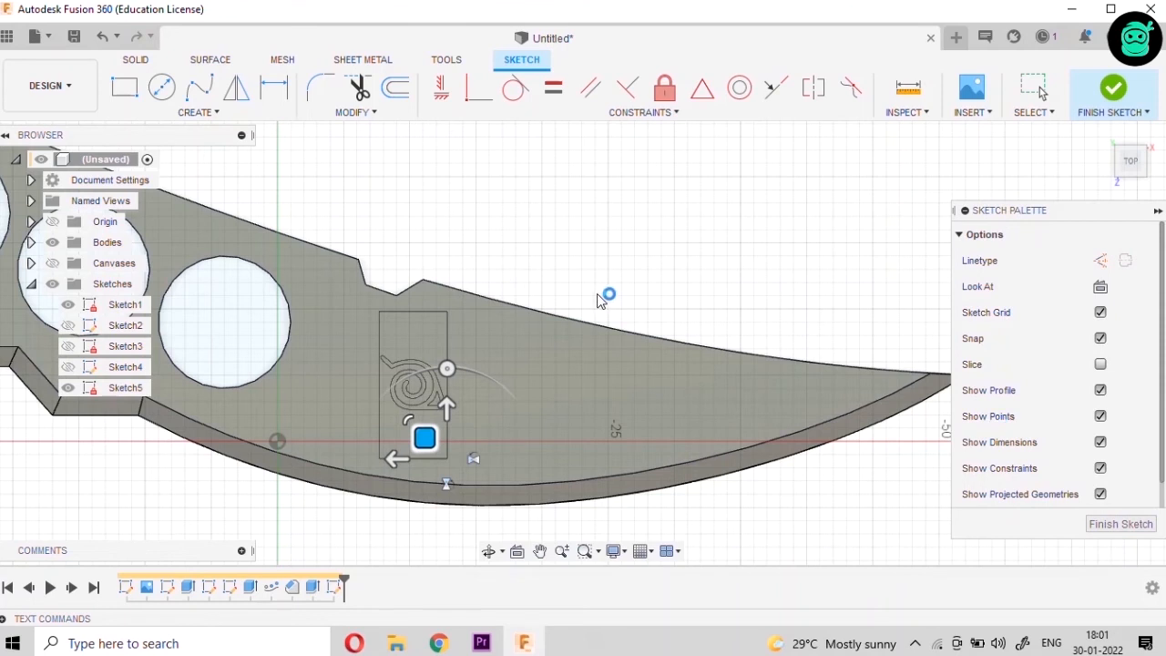
Check the placed emblem on the blade and finish its sketch
{"action": "scroll", "coordinate": [506, 288], "scroll_direction": "down", "scroll_amount": 5}
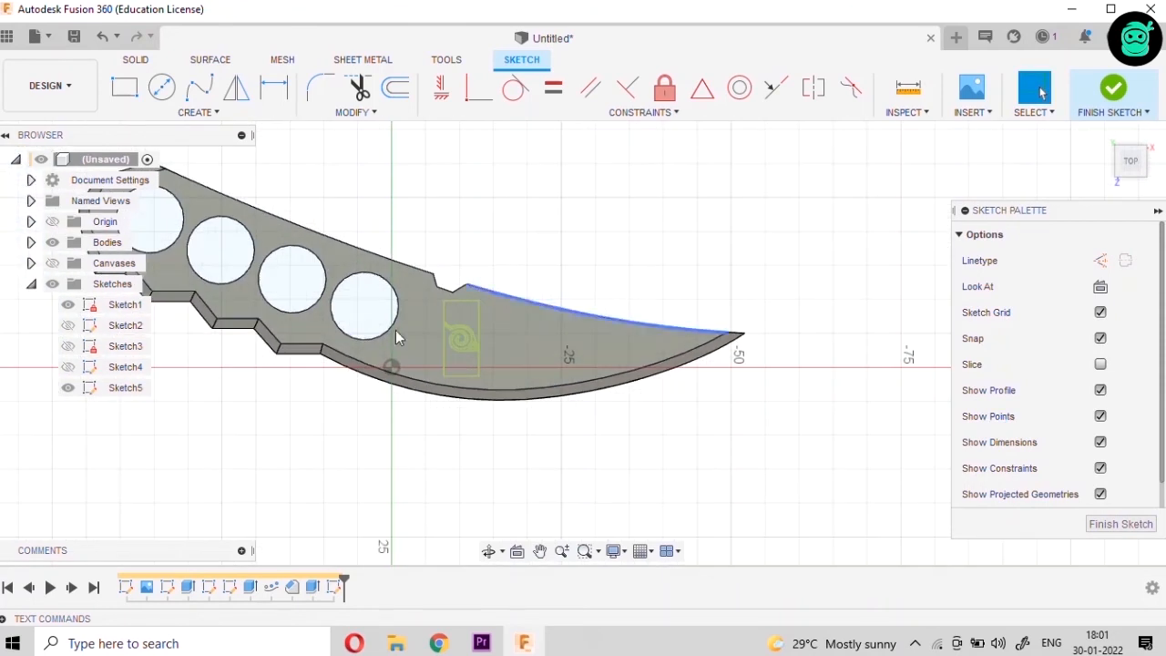
{"action": "scroll", "coordinate": [394, 341], "scroll_direction": "up", "scroll_amount": 4}
{"action": "scroll", "coordinate": [392, 351], "scroll_direction": "up", "scroll_amount": 3}
{"action": "left_click", "coordinate": [1126, 174]}
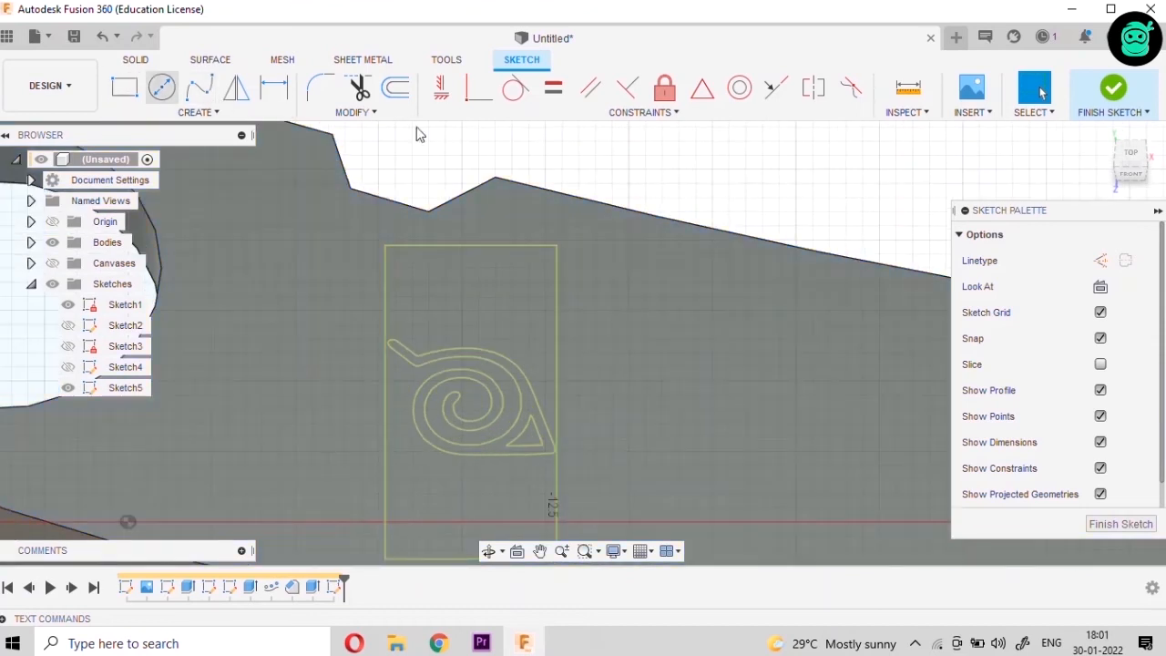
{"action": "left_click", "coordinate": [1101, 524]}
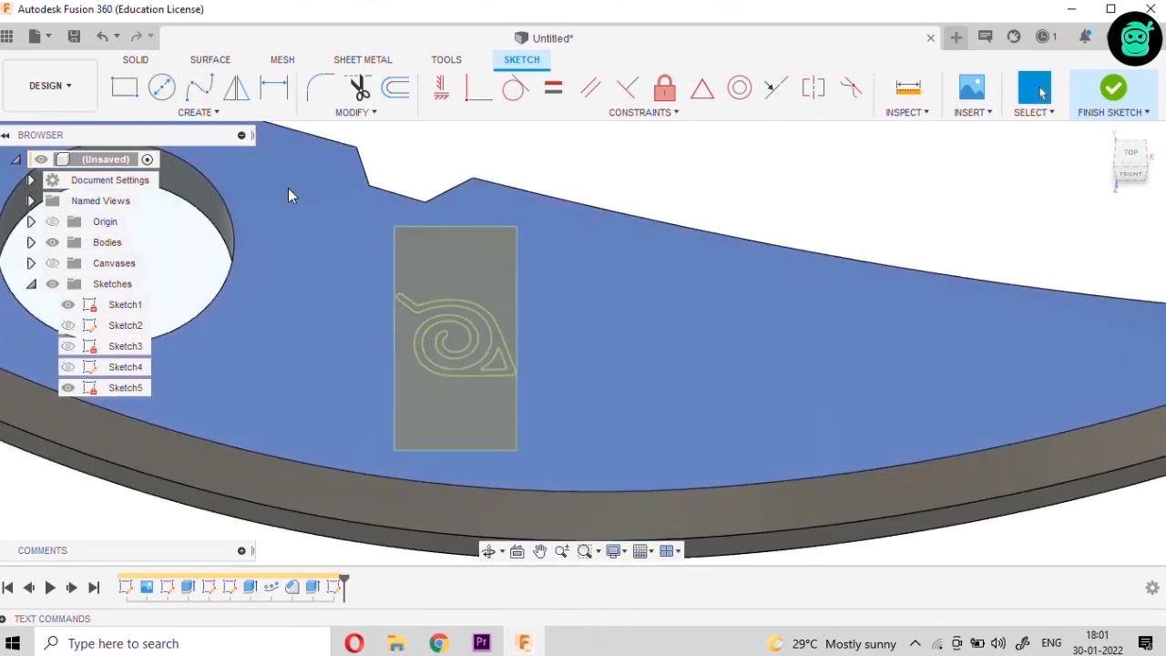
Engrave the spiral emblem into the blade by extruding its profile -0.3 mm as a cut
{"action": "key", "text": "e"}
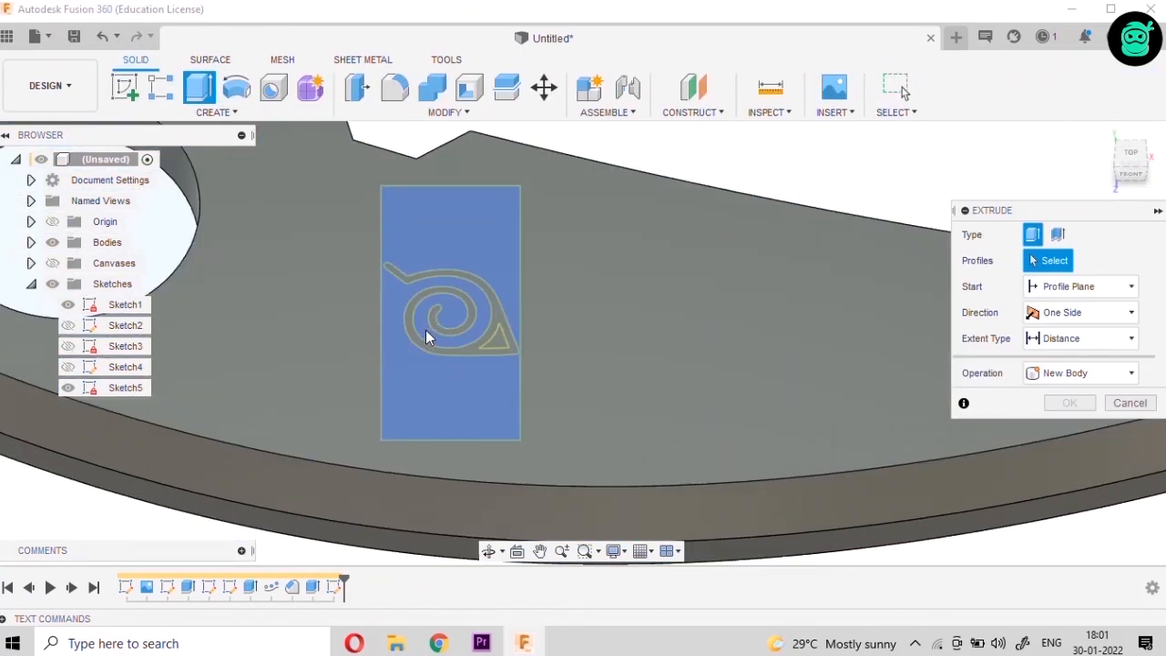
{"action": "left_click", "coordinate": [432, 359]}
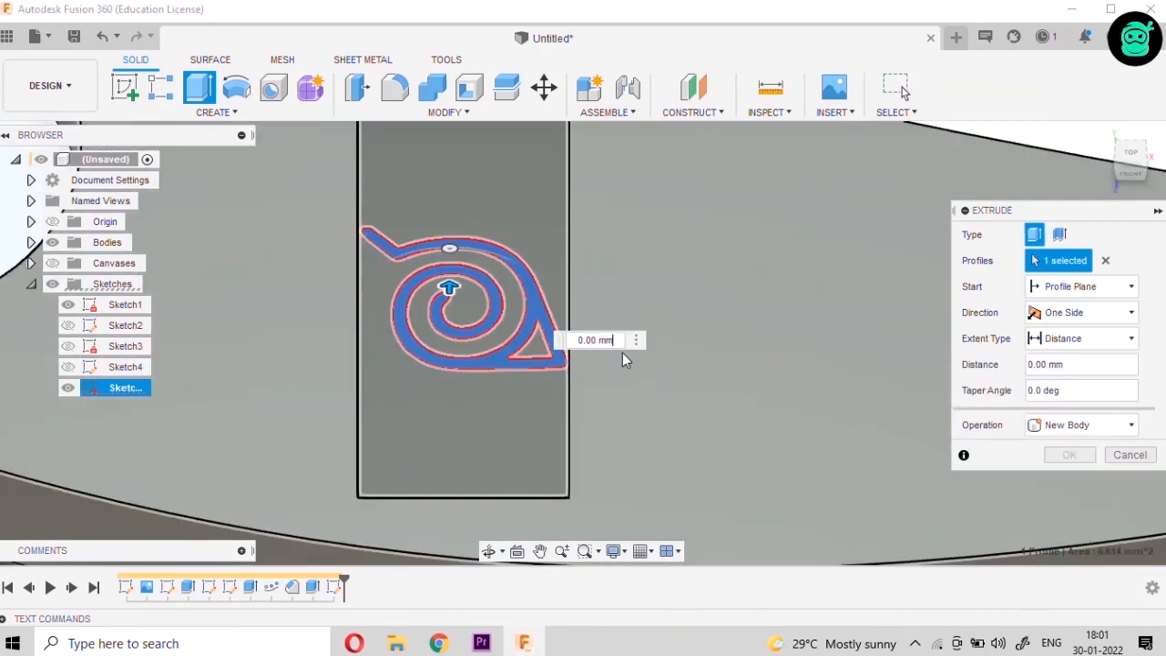
{"action": "key", "text": "BackSpace"}
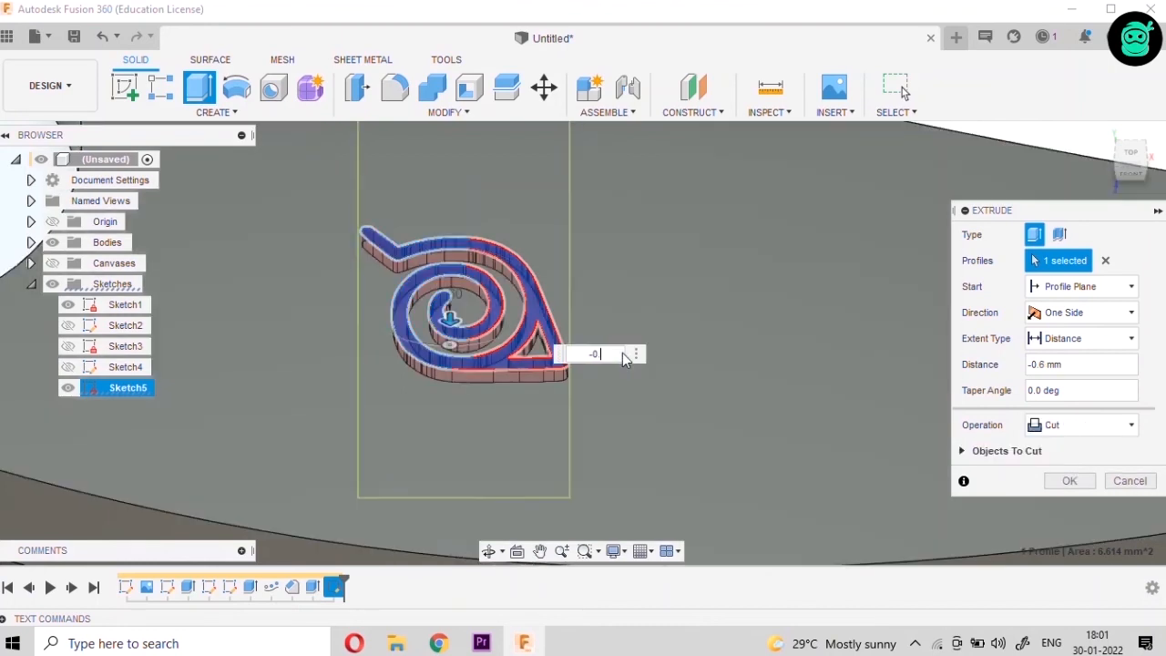
{"action": "type", "text": ".3"}
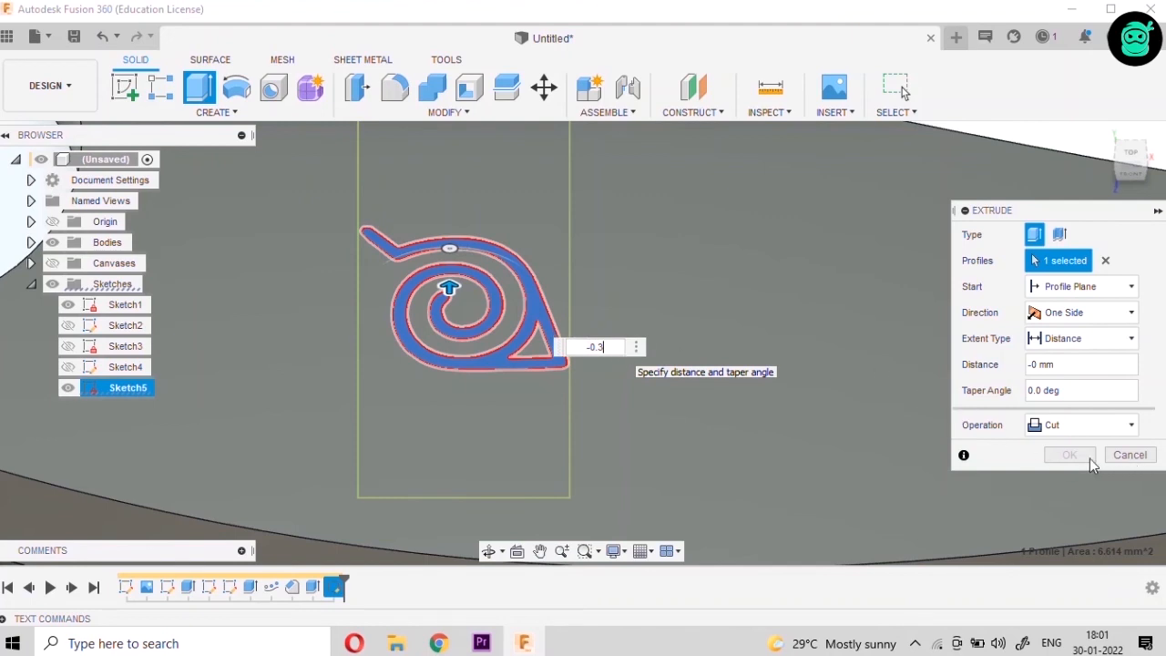
{"action": "left_click", "coordinate": [1069, 482]}
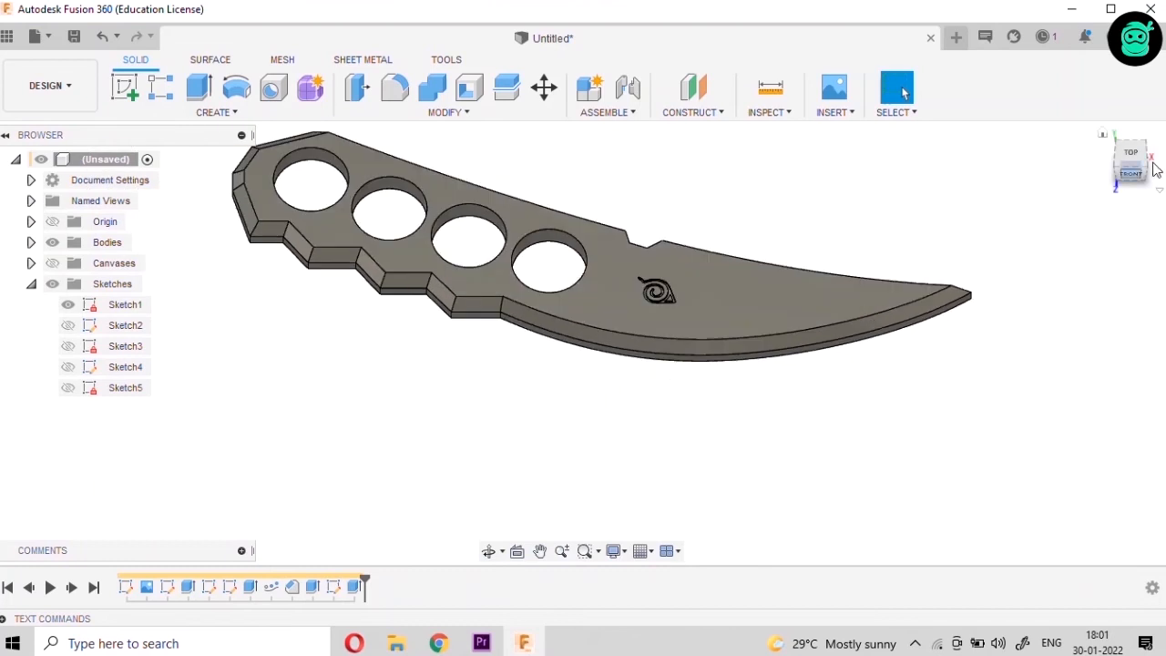
Examine the engraved knife from a low front angle and from above, including the chamfered grip edge
{"action": "mouse_move", "coordinate": [1135, 161]}
{"action": "left_mouse_down"}
{"action": "mouse_move", "coordinate": [1130, 111]}
{"action": "mouse_move", "coordinate": [1132, 141]}
{"action": "left_mouse_up"}
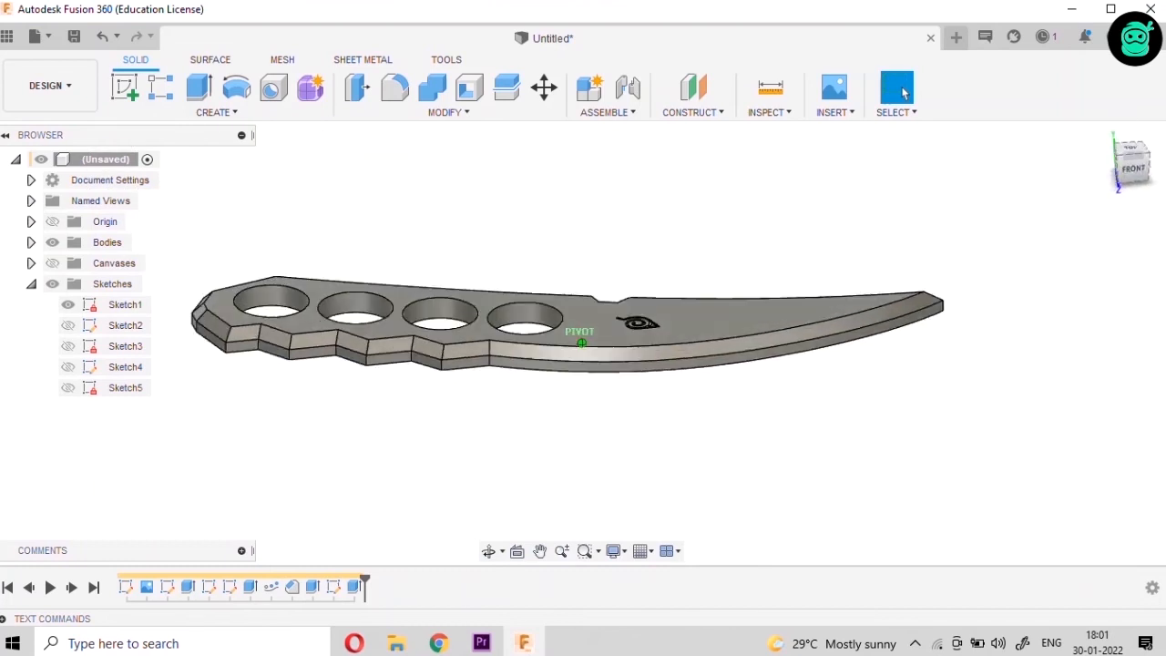
{"action": "middle_click_drag", "start_coordinate": [675, 383], "coordinate": [690, 463], "text": "shift"}
{"action": "scroll", "coordinate": [688, 460], "scroll_direction": "down", "scroll_amount": 3}
{"action": "scroll", "coordinate": [638, 383], "scroll_direction": "up", "scroll_amount": 2}
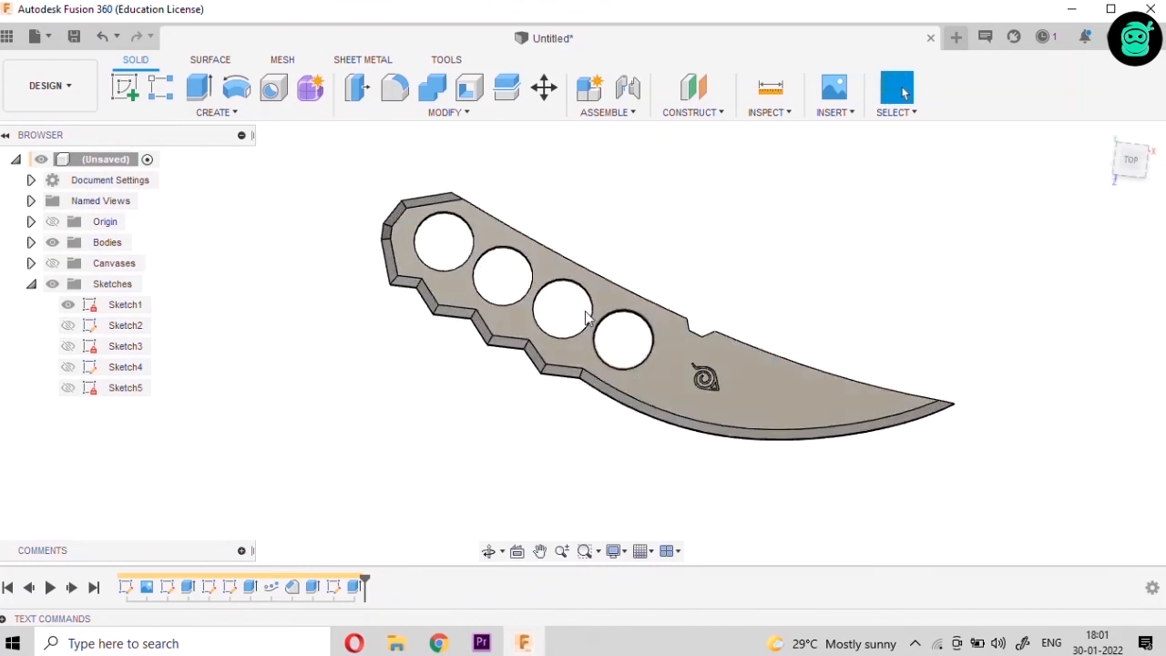
{"action": "scroll", "coordinate": [583, 314], "scroll_direction": "up", "scroll_amount": 3}
{"action": "scroll", "coordinate": [473, 459], "scroll_direction": "down", "scroll_amount": 5}
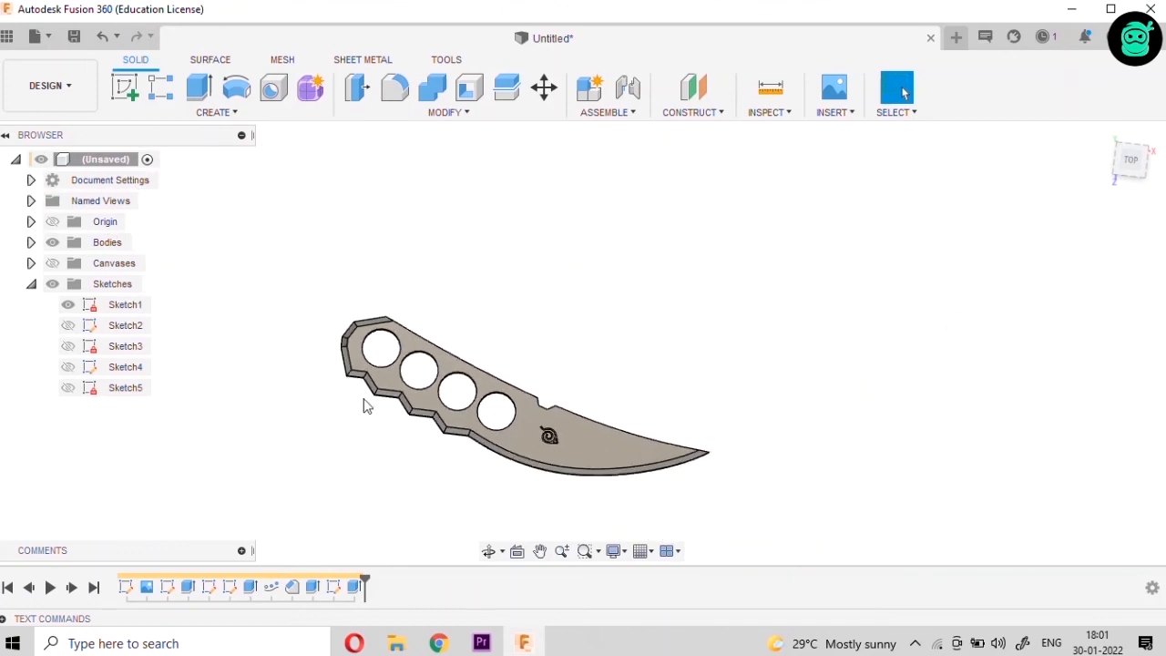
{"action": "scroll", "coordinate": [363, 405], "scroll_direction": "up", "scroll_amount": 8}
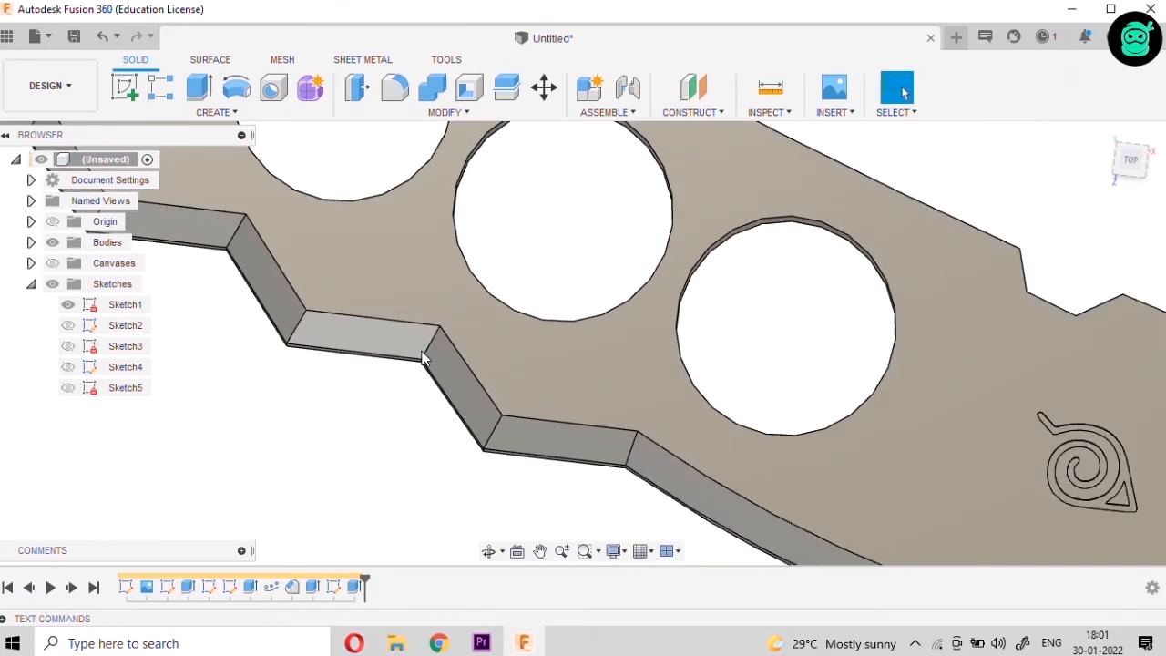
{"action": "scroll", "coordinate": [422, 358], "scroll_direction": "down", "scroll_amount": 6}
{"action": "scroll", "coordinate": [716, 429], "scroll_direction": "down", "scroll_amount": 2}
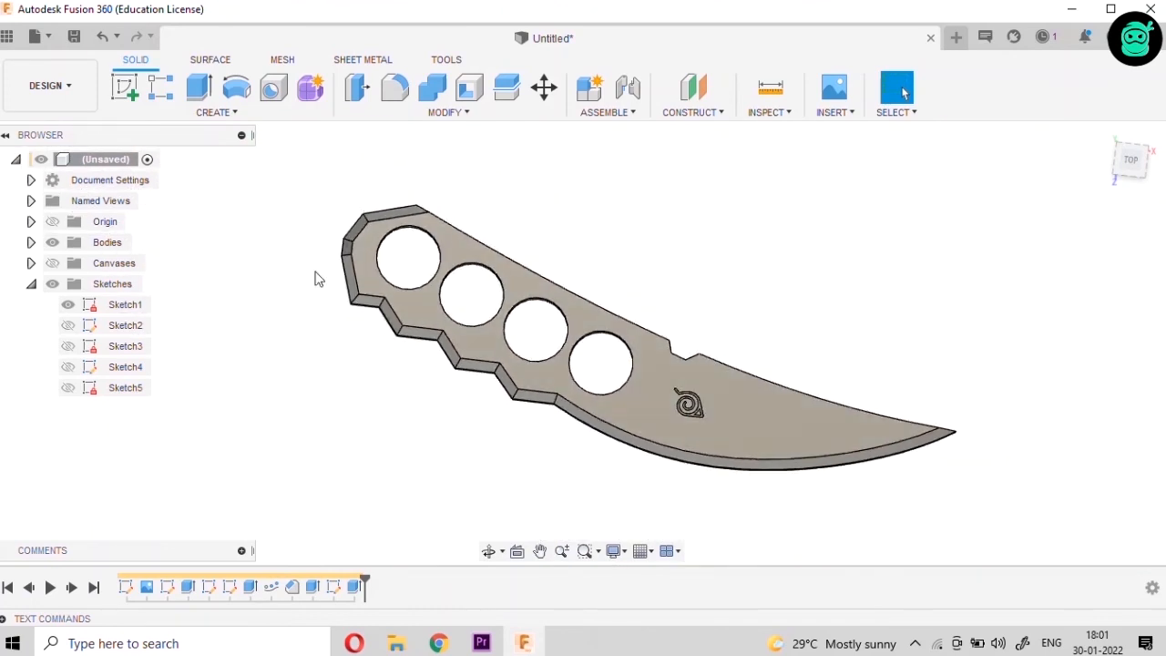
Switch to the Render workspace and bring the engraved spiral emblem on the blade into close view
{"action": "left_click", "coordinate": [45, 86]}
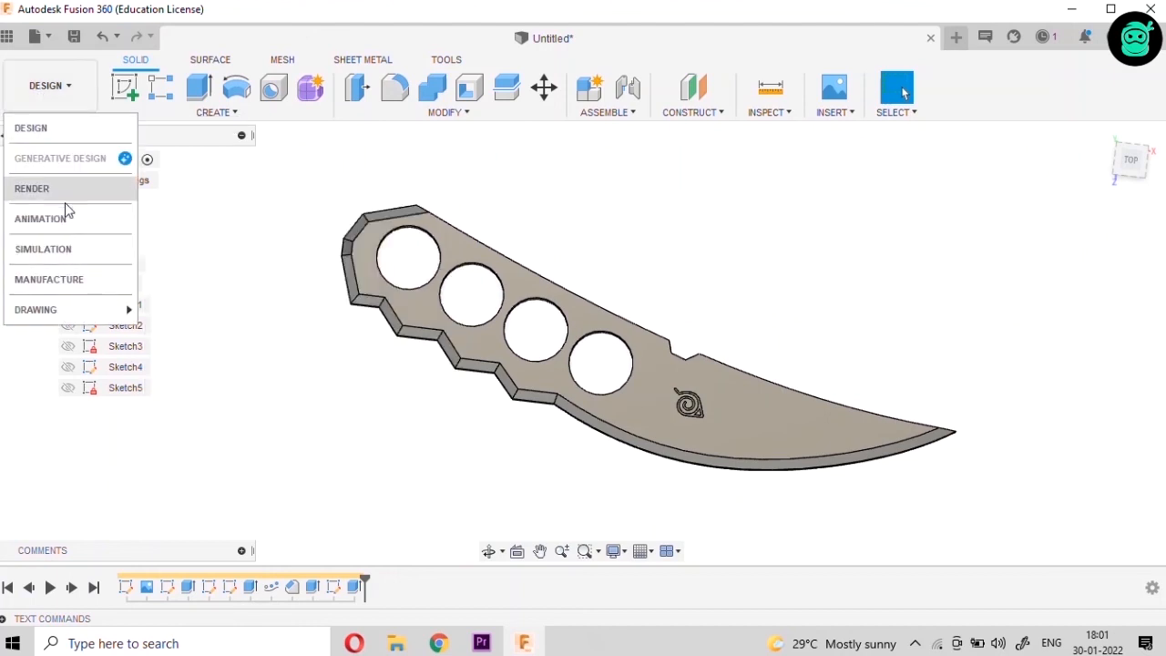
{"action": "left_click", "coordinate": [65, 200]}
{"action": "scroll", "coordinate": [706, 414], "scroll_direction": "up", "scroll_amount": 3}
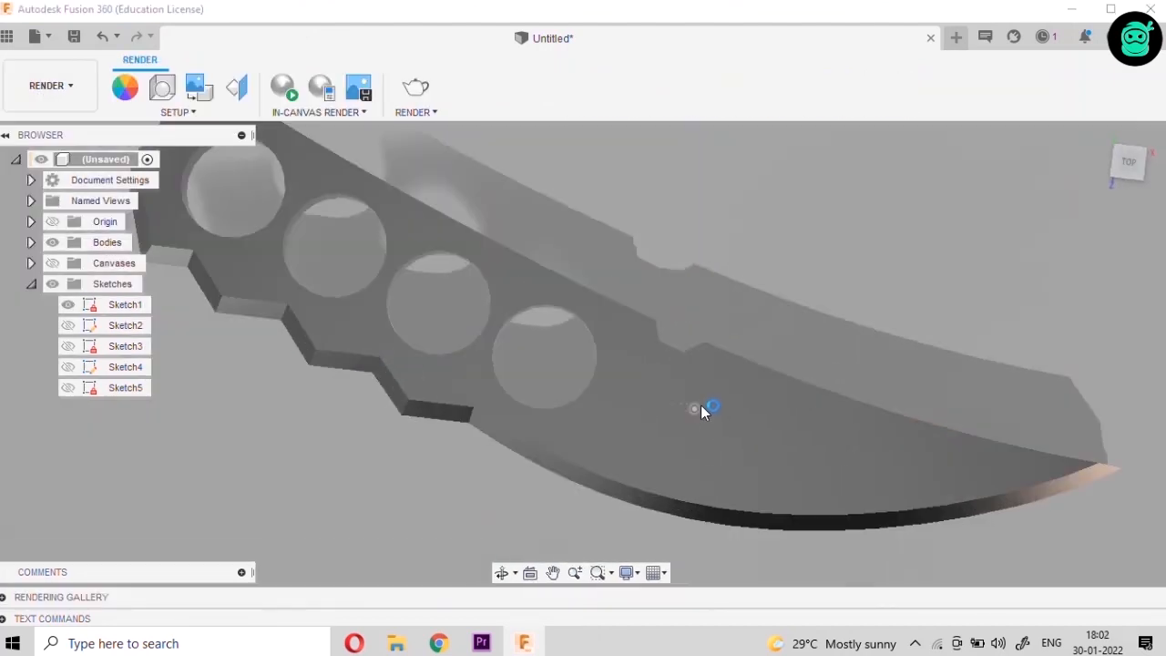
{"action": "scroll", "coordinate": [701, 407], "scroll_direction": "up", "scroll_amount": 5}
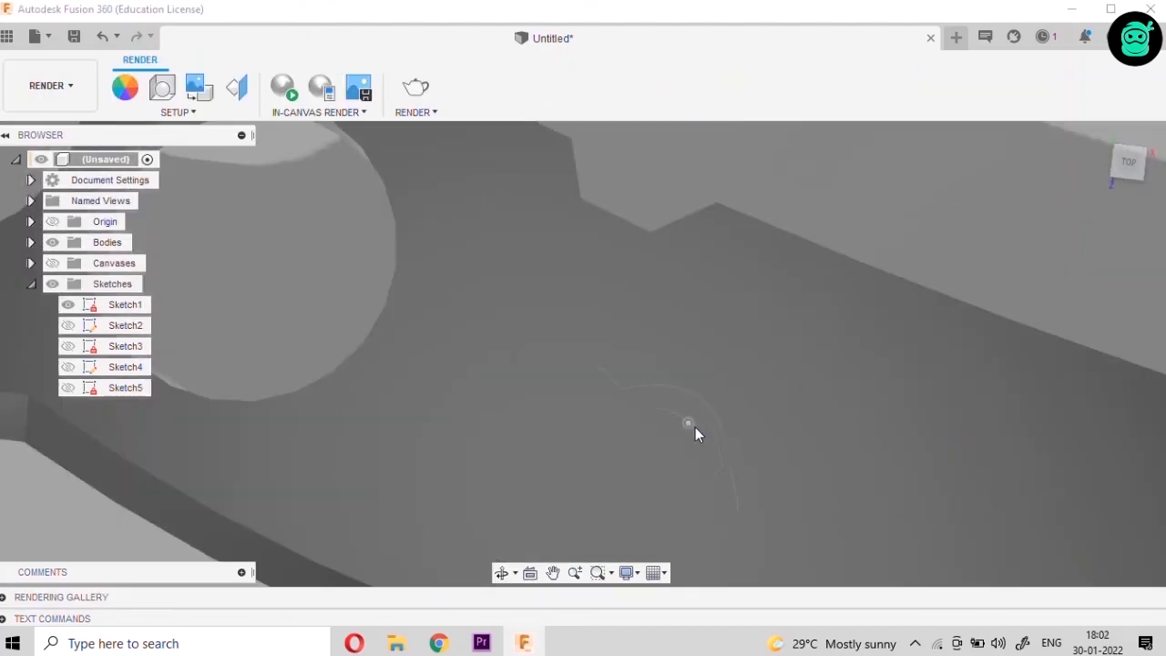
Look through the render setup and in-canvas render commands and open the Appearance settings
{"action": "left_click", "coordinate": [180, 113]}
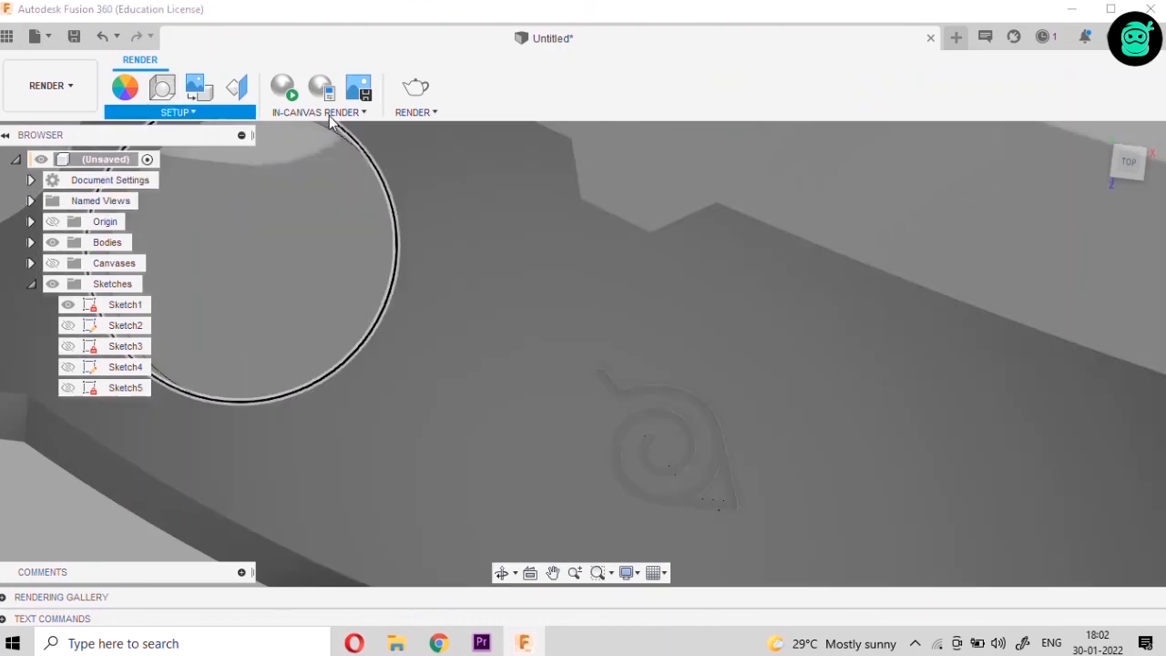
{"action": "left_click", "coordinate": [330, 117]}
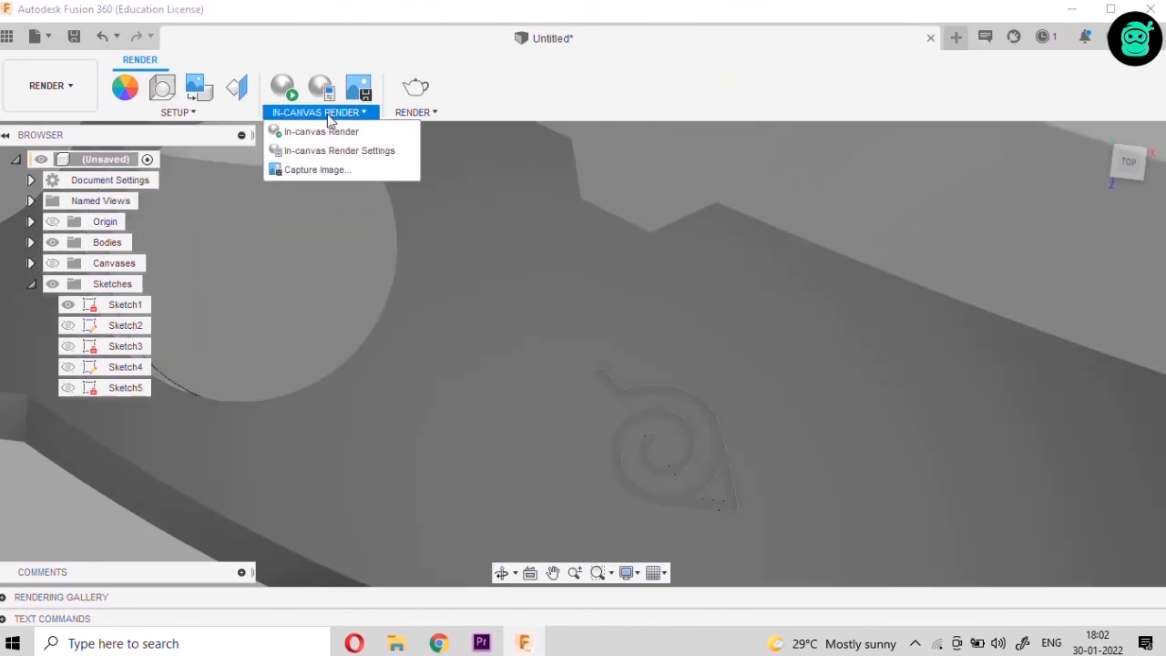
{"action": "left_click", "coordinate": [173, 113]}
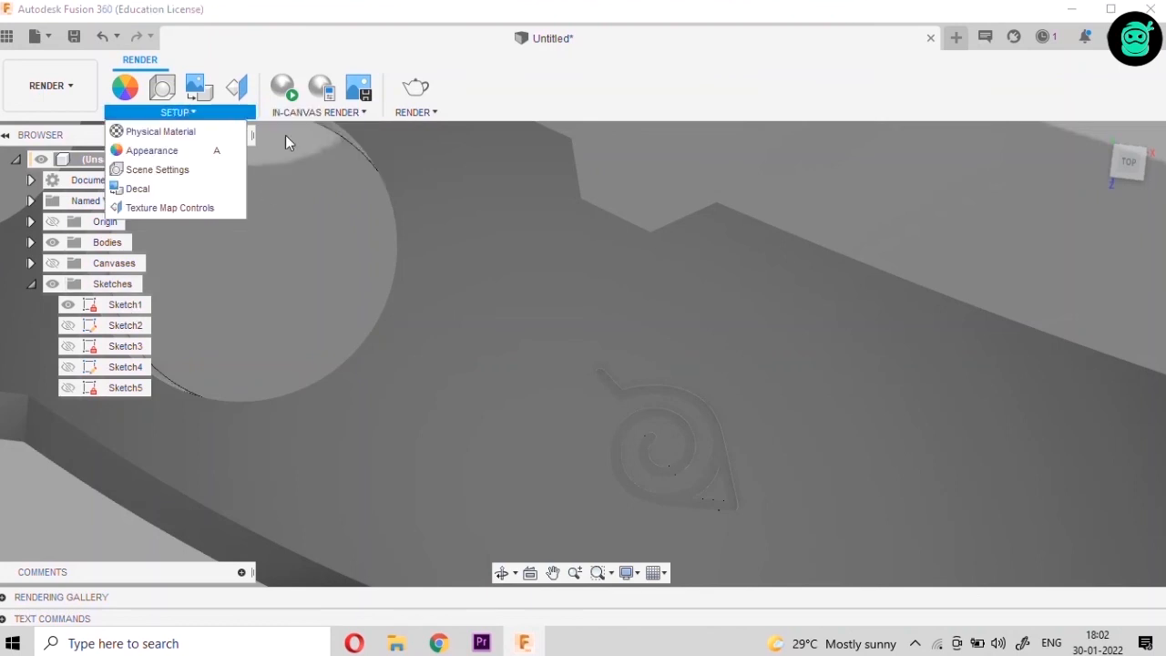
{"action": "left_click", "coordinate": [151, 151]}
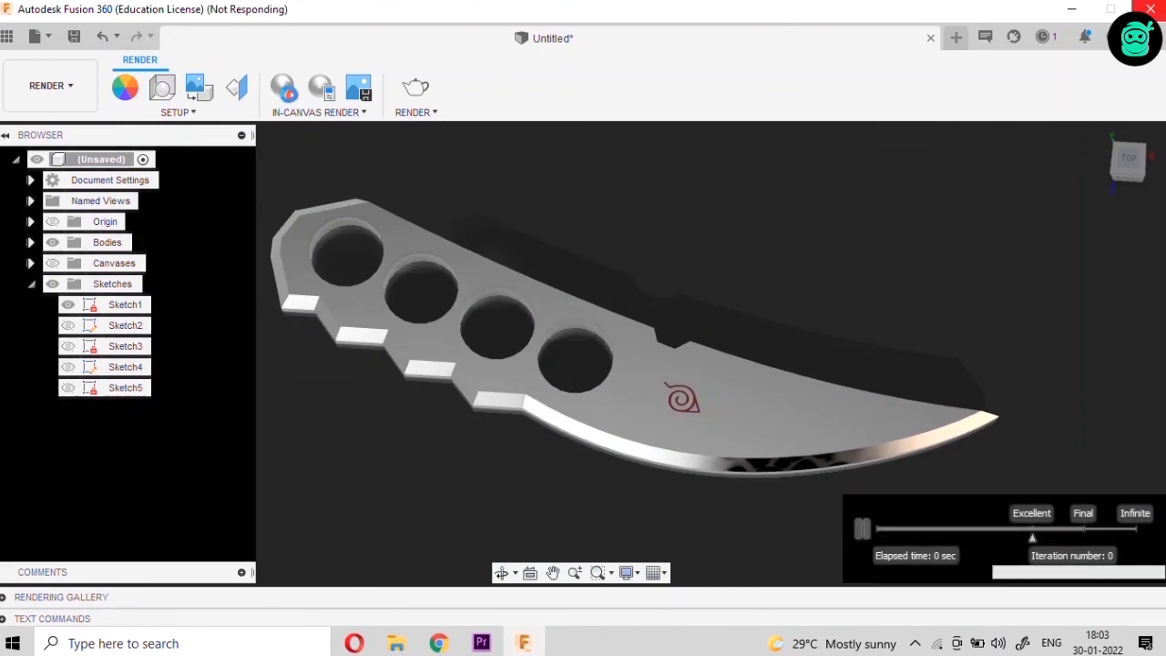
Stop the in-canvas render of the finished knife
{"action": "left_click", "coordinate": [284, 87]}
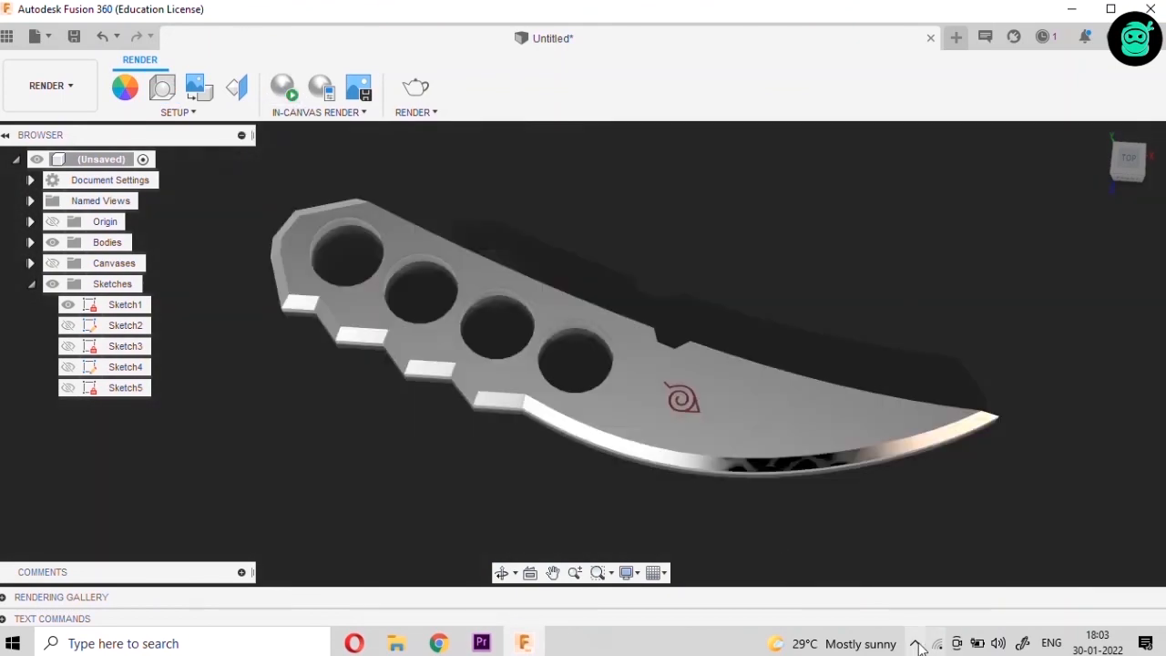